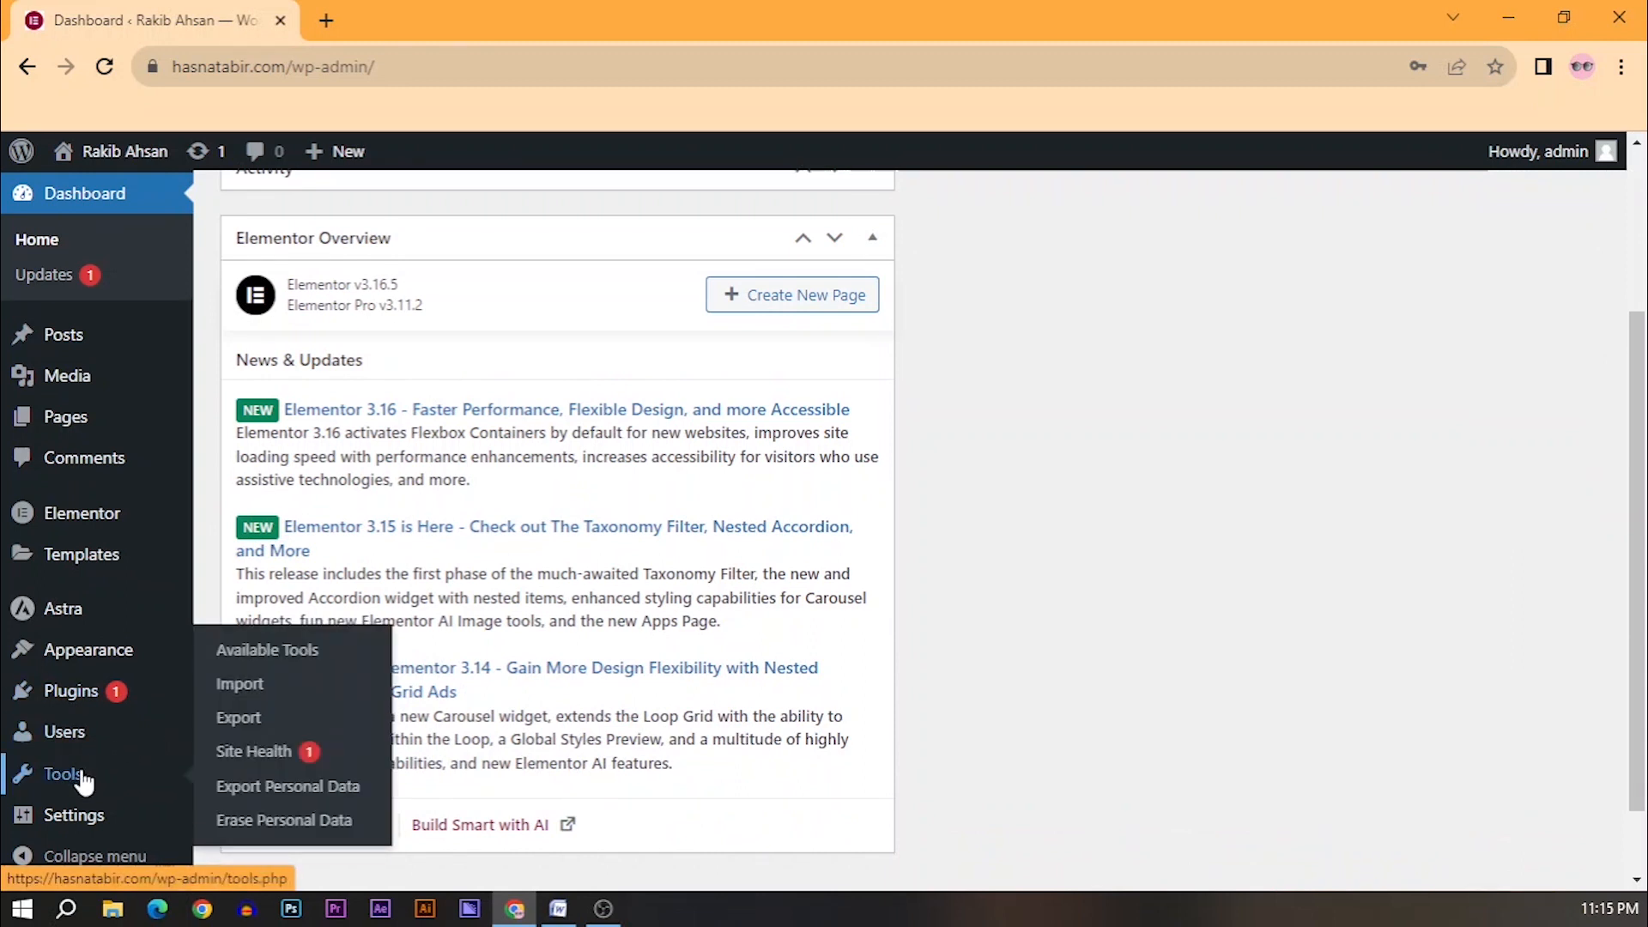
Open the Available Tools page and look through its content and the submenu entries under Tools.
{"action": "mouse_move", "coordinate": [77, 813]}
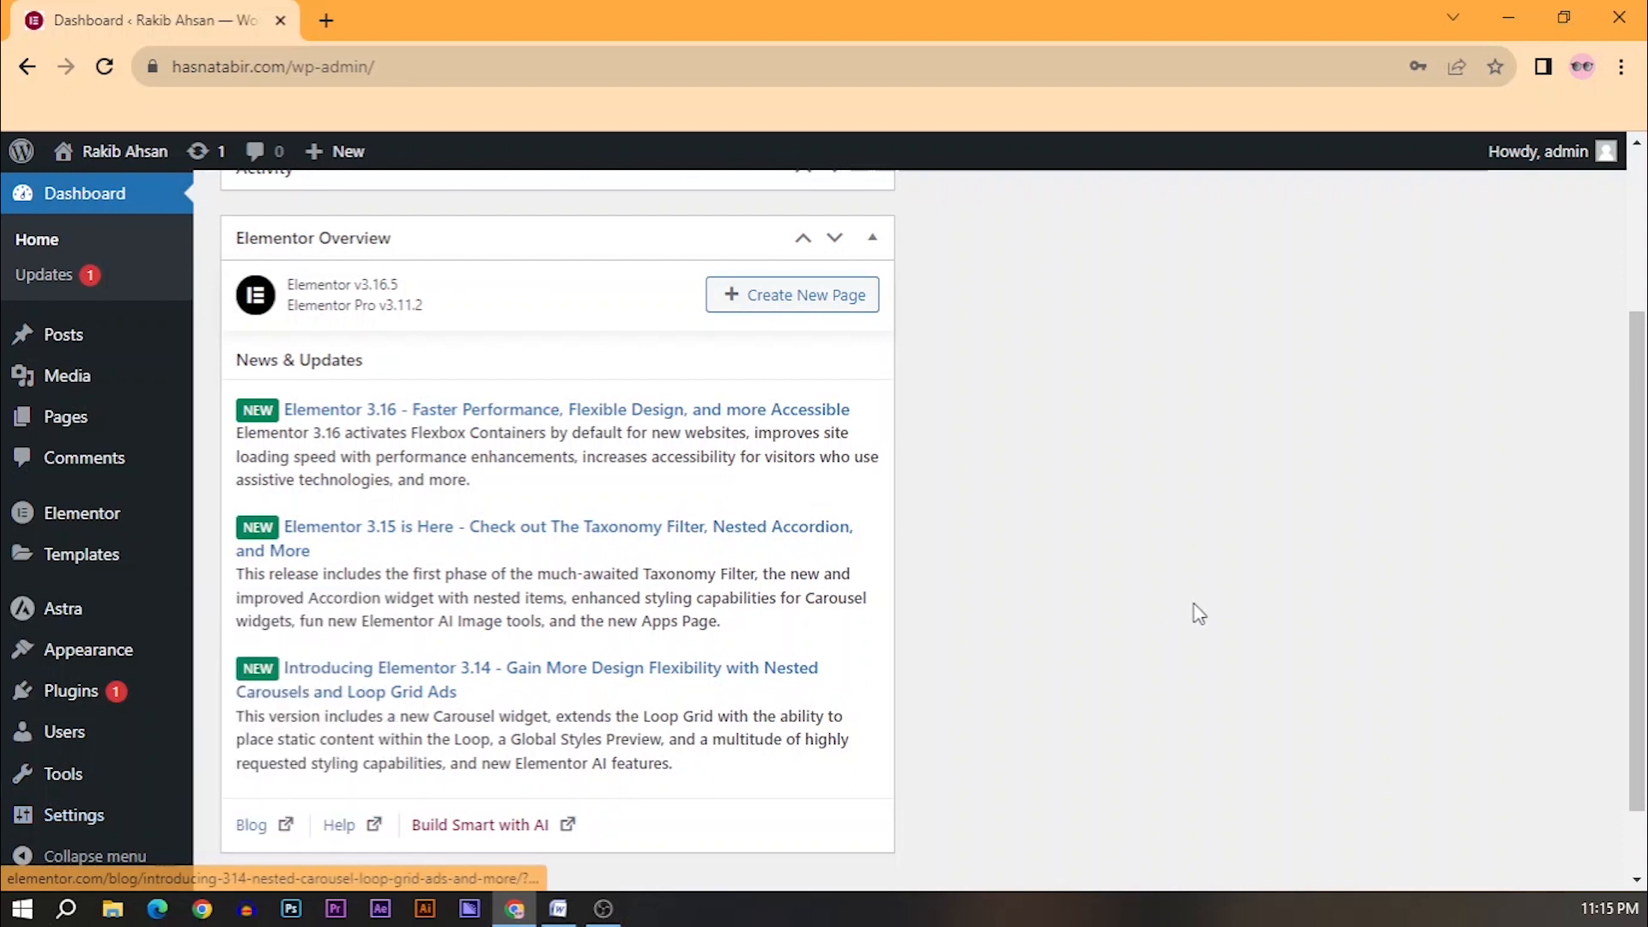
{"action": "left_click", "coordinate": [47, 780]}
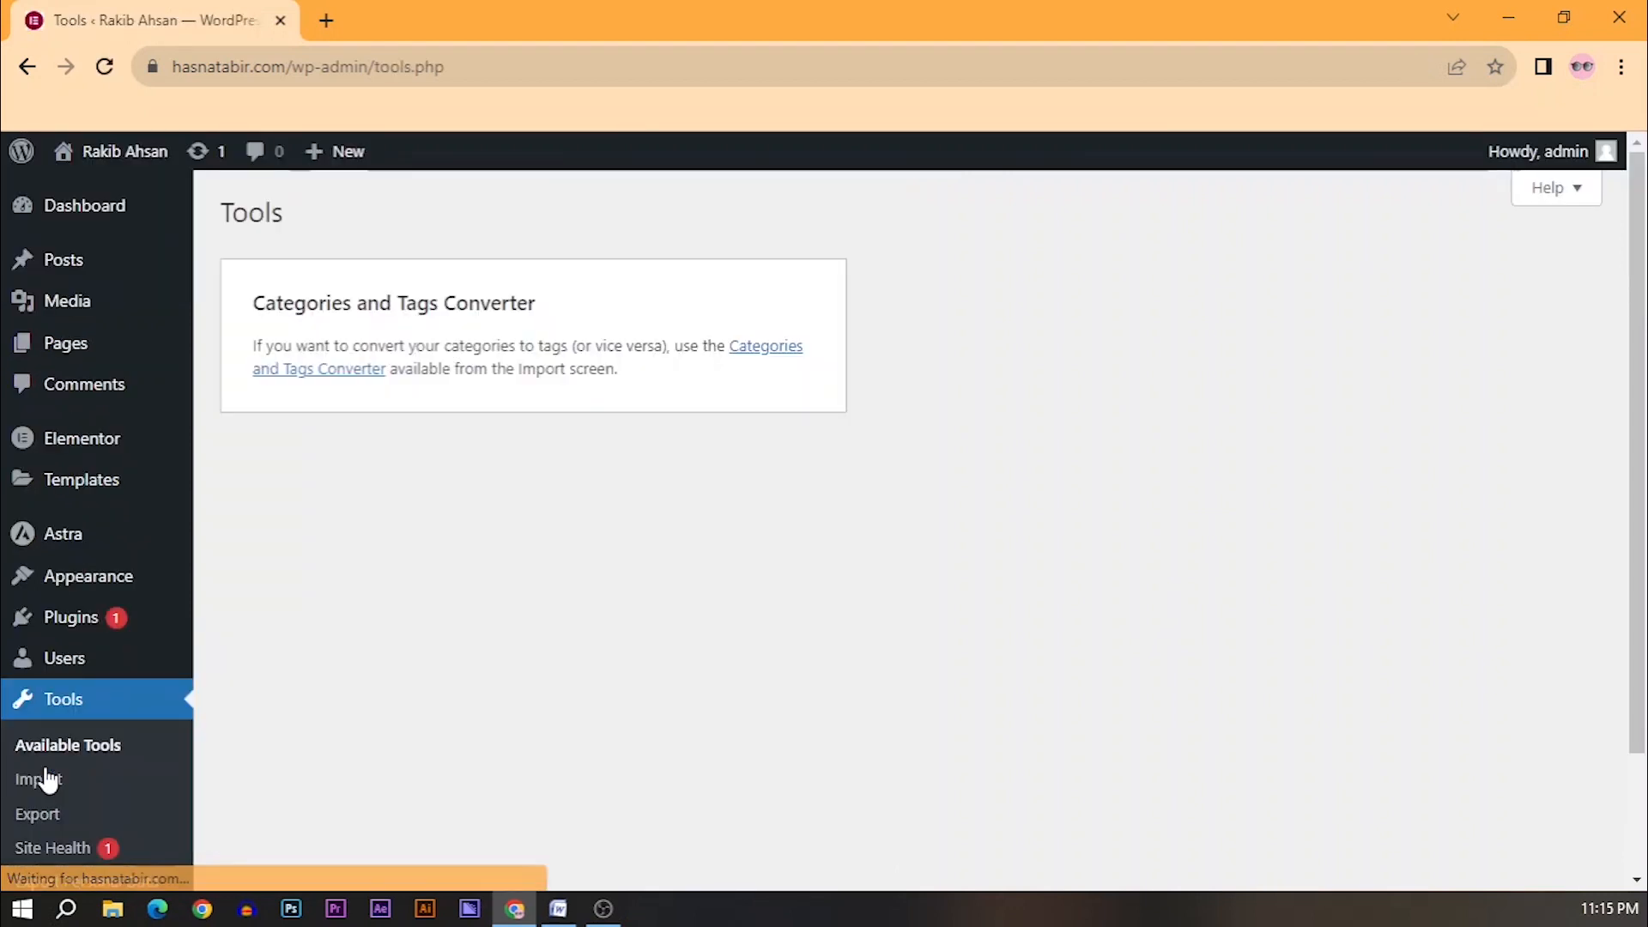
{"action": "scroll", "coordinate": [60, 768], "scroll_direction": "down", "scroll_amount": 2}
{"action": "scroll", "coordinate": [35, 729], "scroll_direction": "up", "scroll_amount": 1}
{"action": "scroll", "coordinate": [85, 732], "scroll_direction": "down", "scroll_amount": 2}
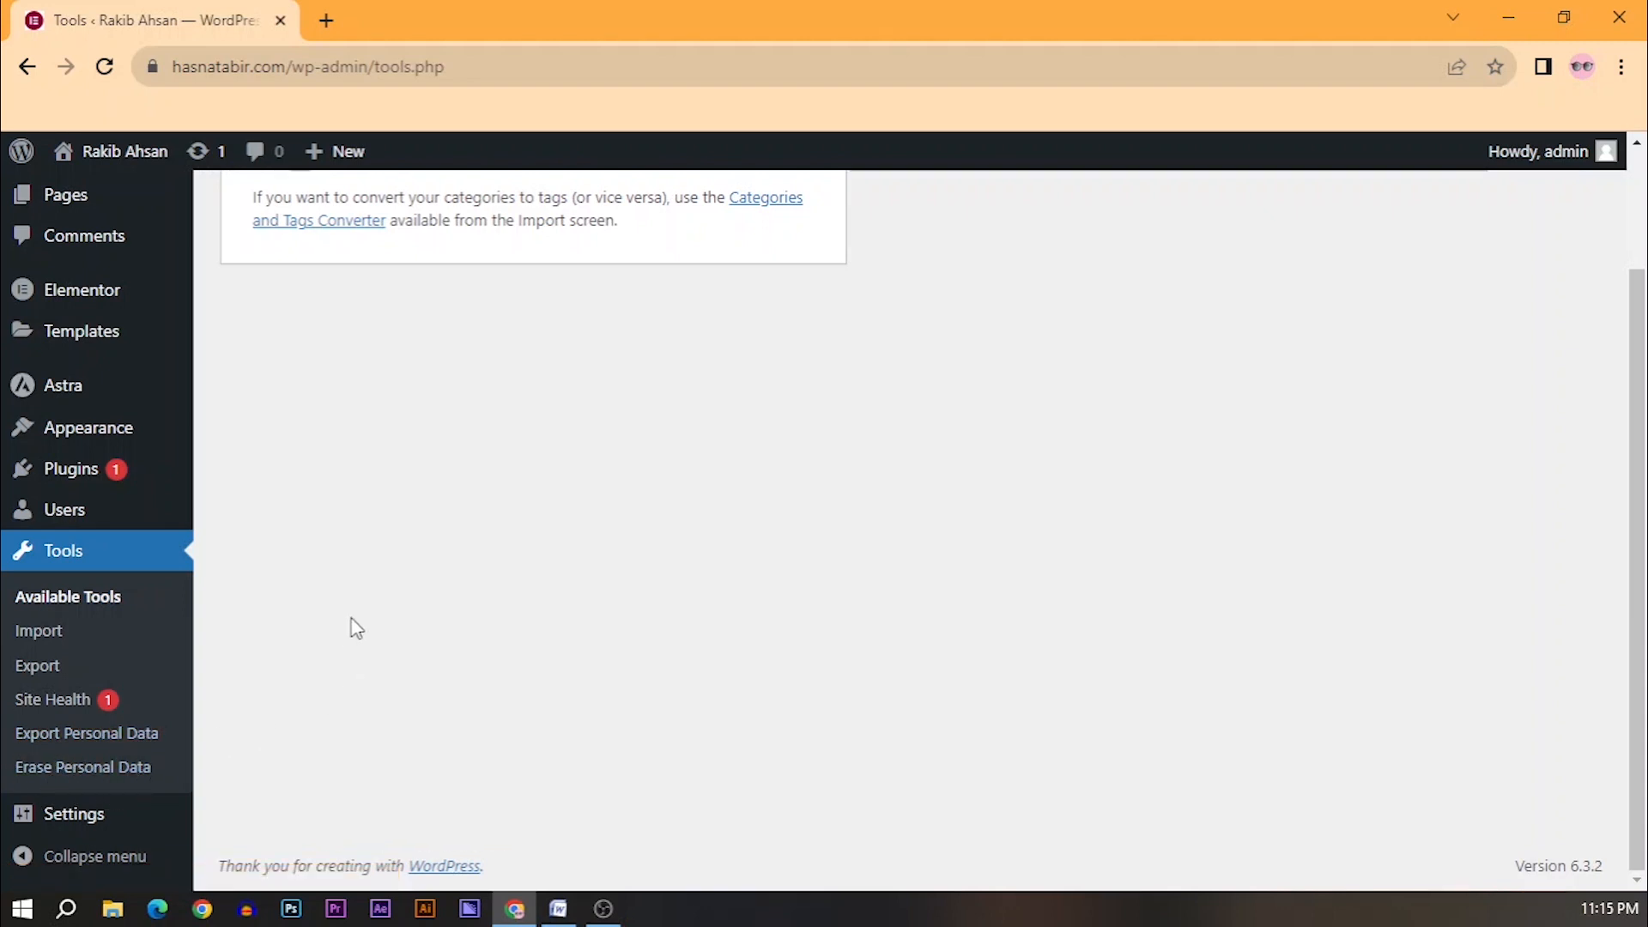
{"action": "scroll", "coordinate": [365, 626], "scroll_direction": "up", "scroll_amount": 2}
{"action": "scroll", "coordinate": [373, 578], "scroll_direction": "down", "scroll_amount": 1}
{"action": "scroll", "coordinate": [369, 578], "scroll_direction": "up", "scroll_amount": 1}
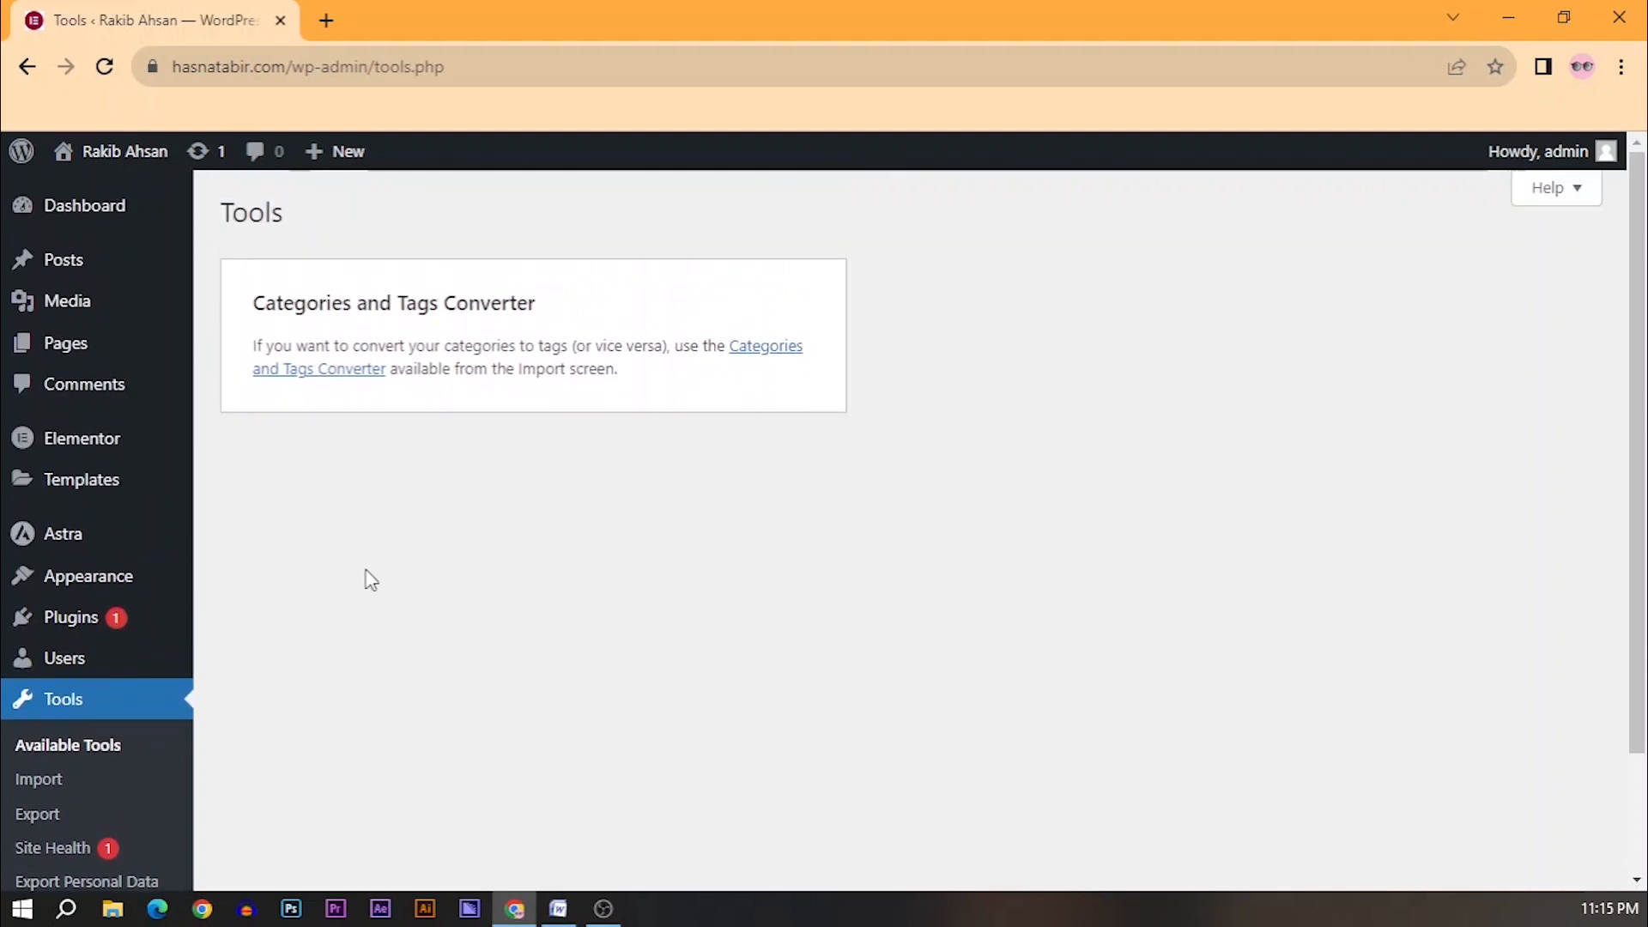
{"action": "scroll", "coordinate": [367, 578], "scroll_direction": "down", "scroll_amount": 2}
{"action": "scroll", "coordinate": [457, 514], "scroll_direction": "up", "scroll_amount": 2}
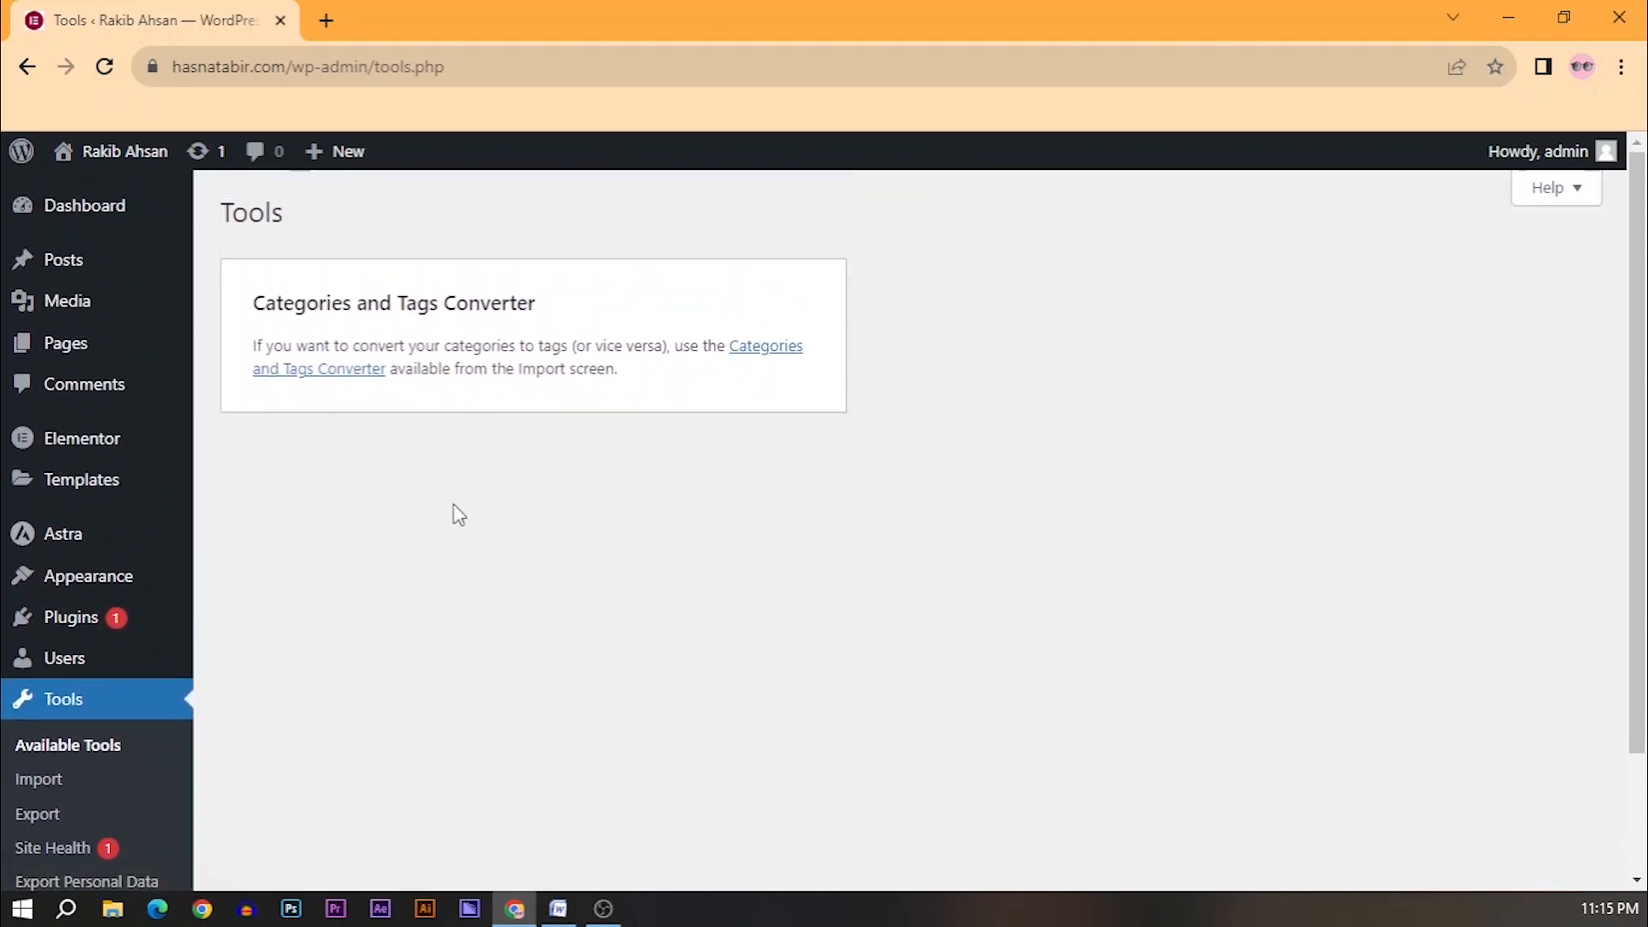
{"action": "scroll", "coordinate": [235, 614], "scroll_direction": "down", "scroll_amount": 1}
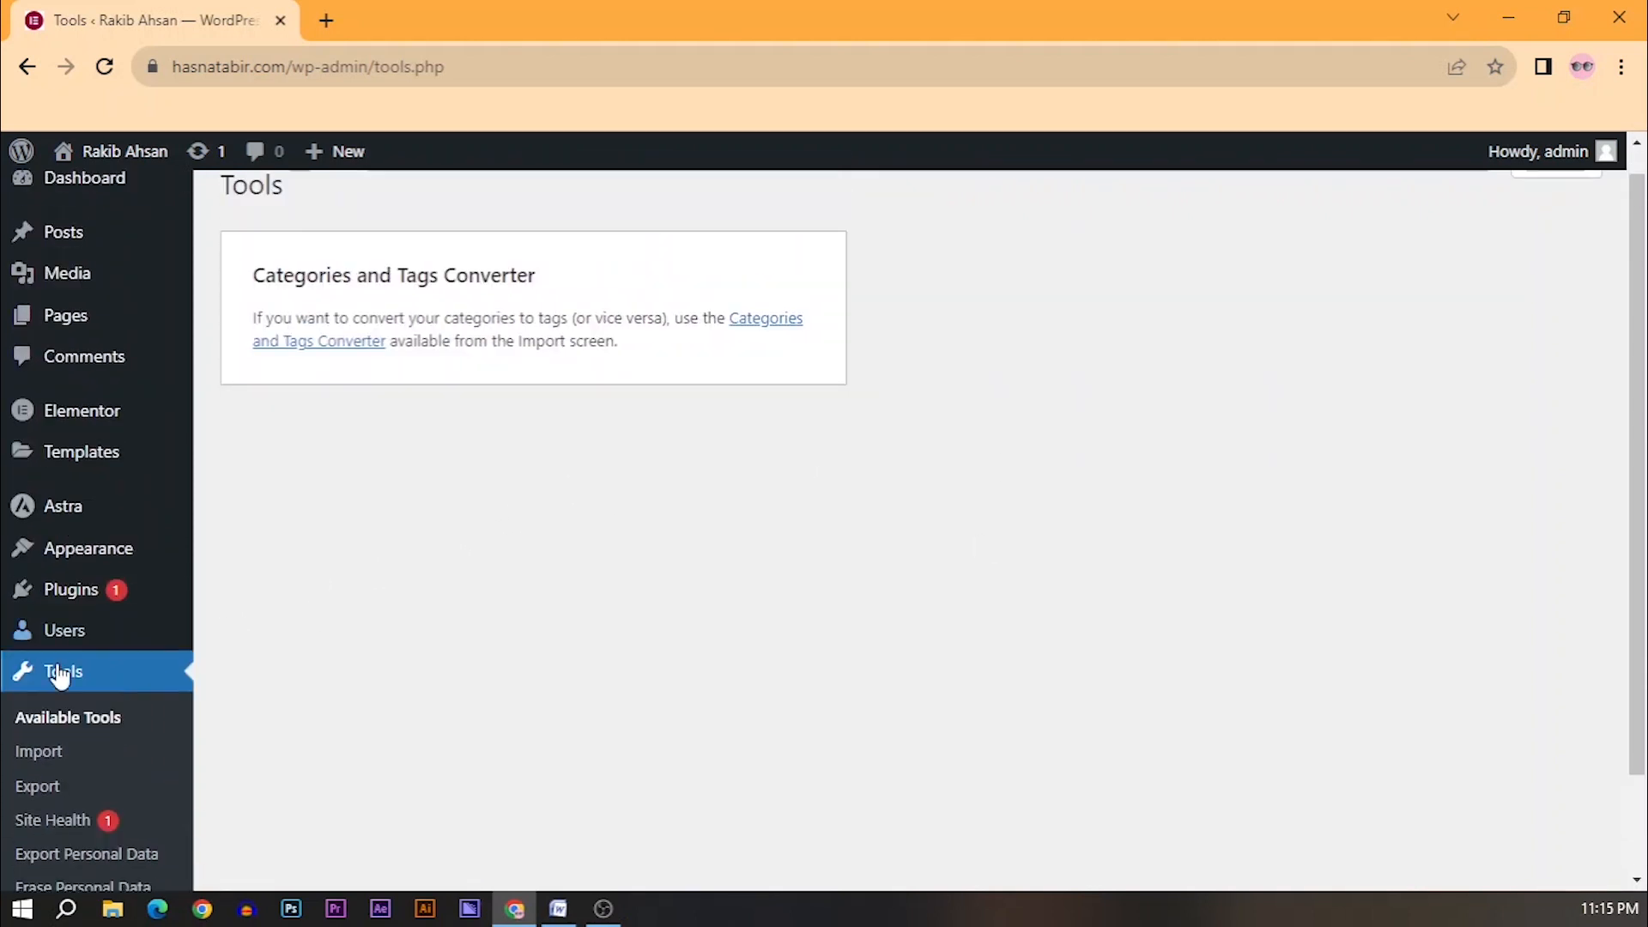
Open the Import page and look through the list of available importers.
{"action": "left_click", "coordinate": [56, 768]}
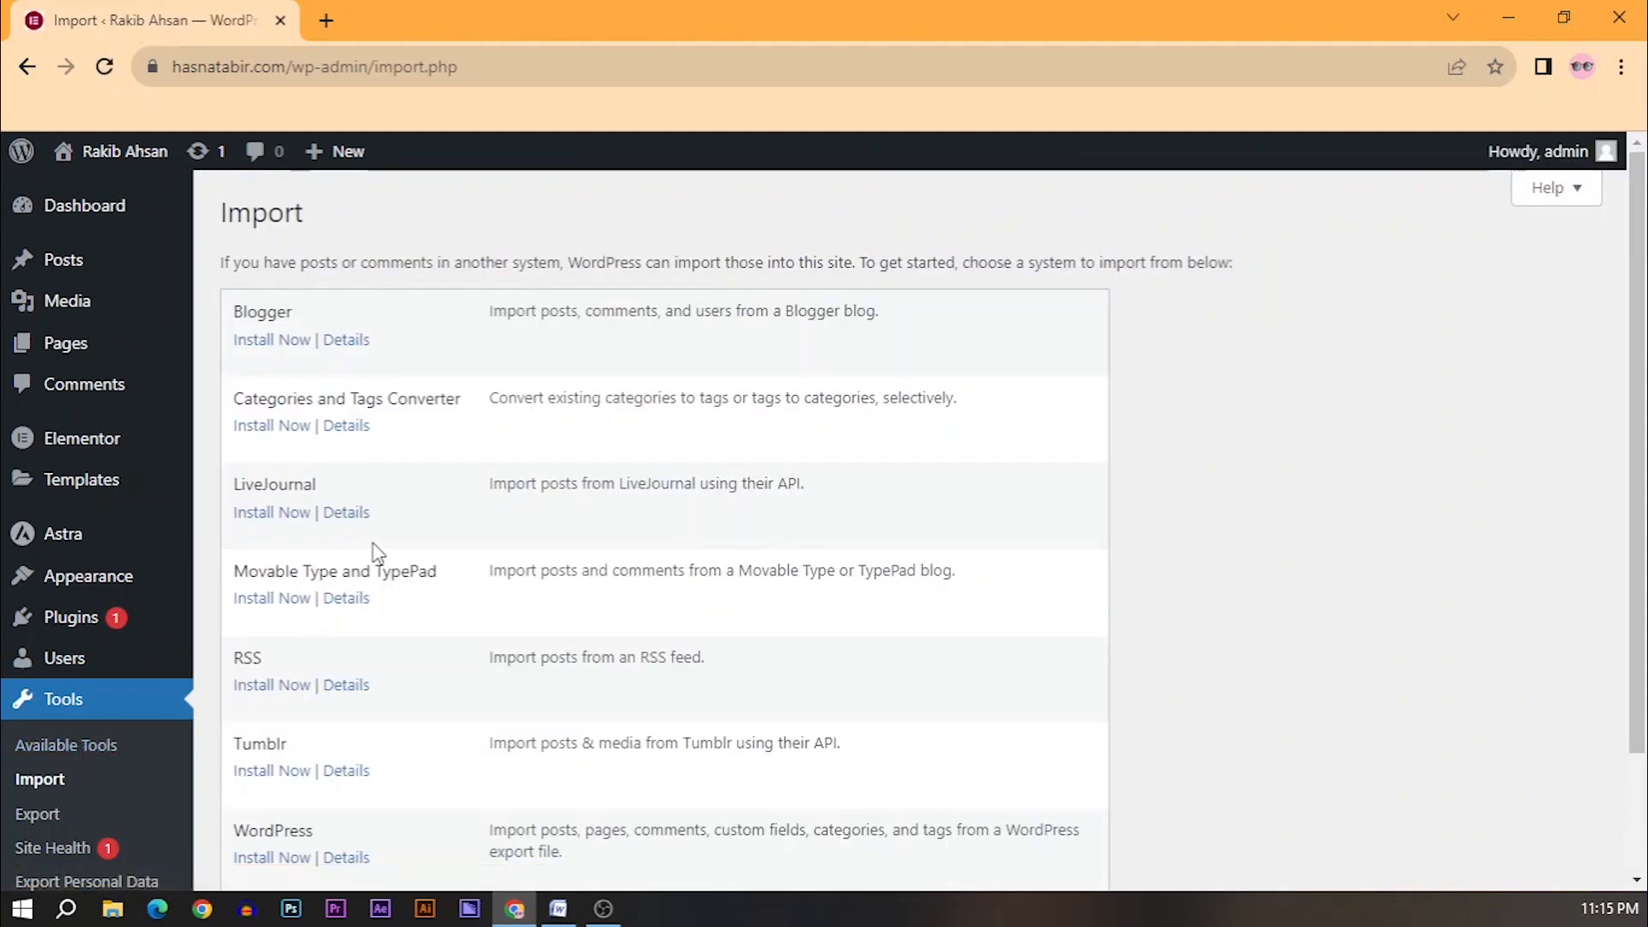
{"action": "scroll", "coordinate": [372, 549], "scroll_direction": "down", "scroll_amount": 2}
{"action": "scroll", "coordinate": [372, 549], "scroll_direction": "up", "scroll_amount": 2}
Export all site content from the Export page and download the XML file.
{"action": "left_click", "coordinate": [40, 814]}
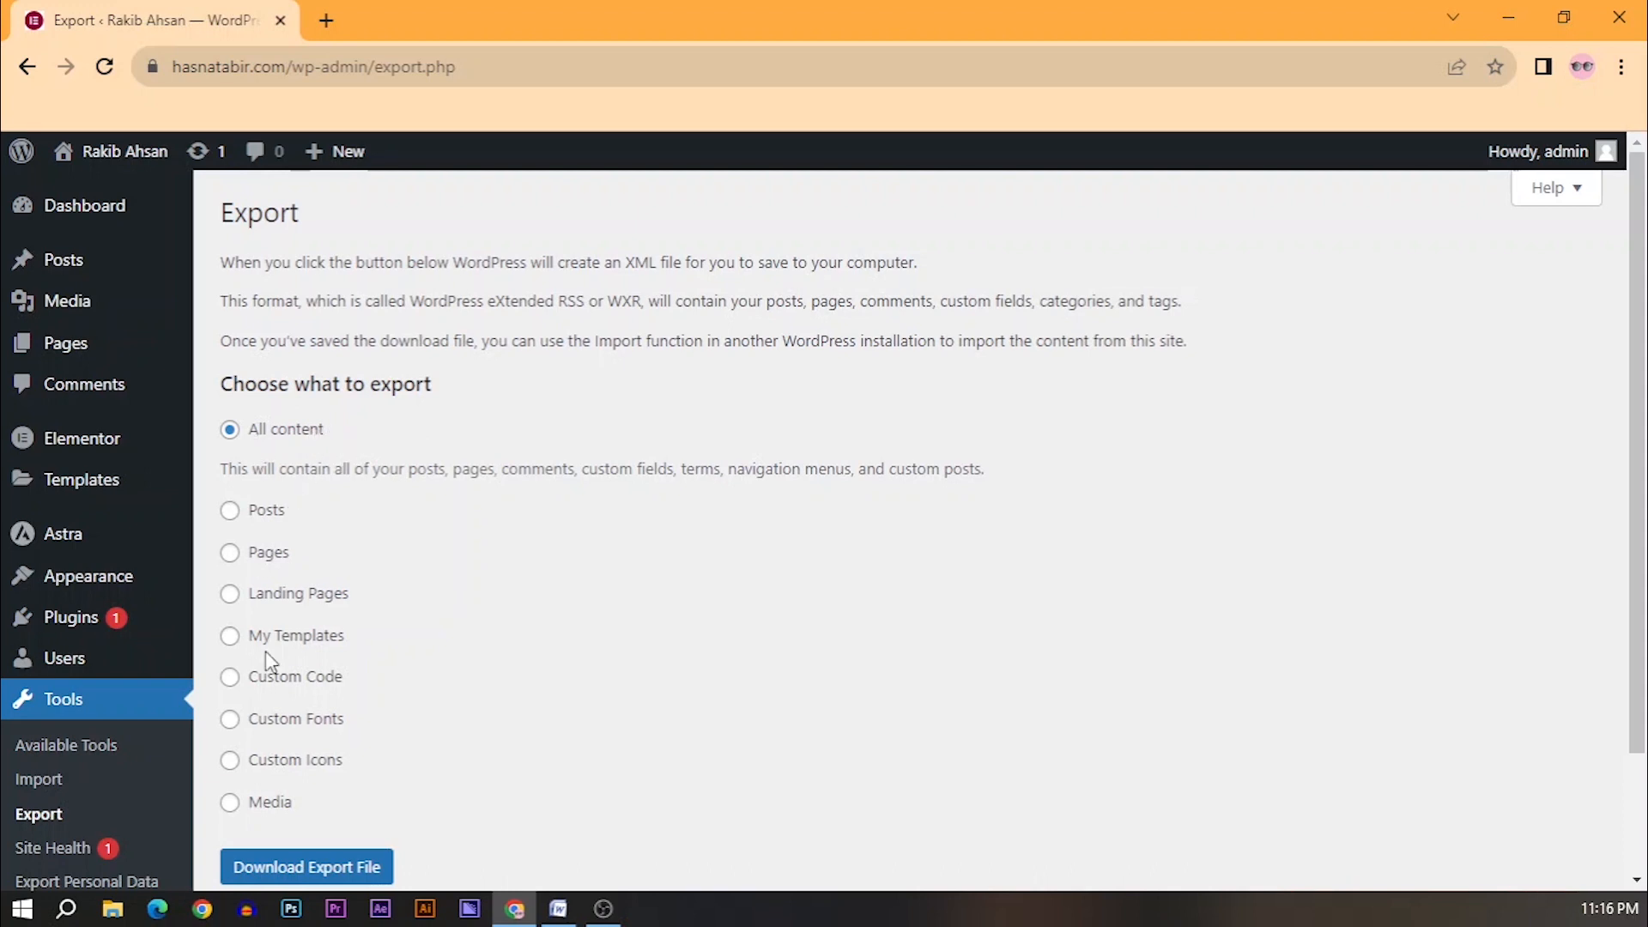
{"action": "scroll", "coordinate": [268, 659], "scroll_direction": "down", "scroll_amount": 3}
{"action": "scroll", "coordinate": [398, 666], "scroll_direction": "up", "scroll_amount": 3}
{"action": "scroll", "coordinate": [333, 635], "scroll_direction": "down", "scroll_amount": 1}
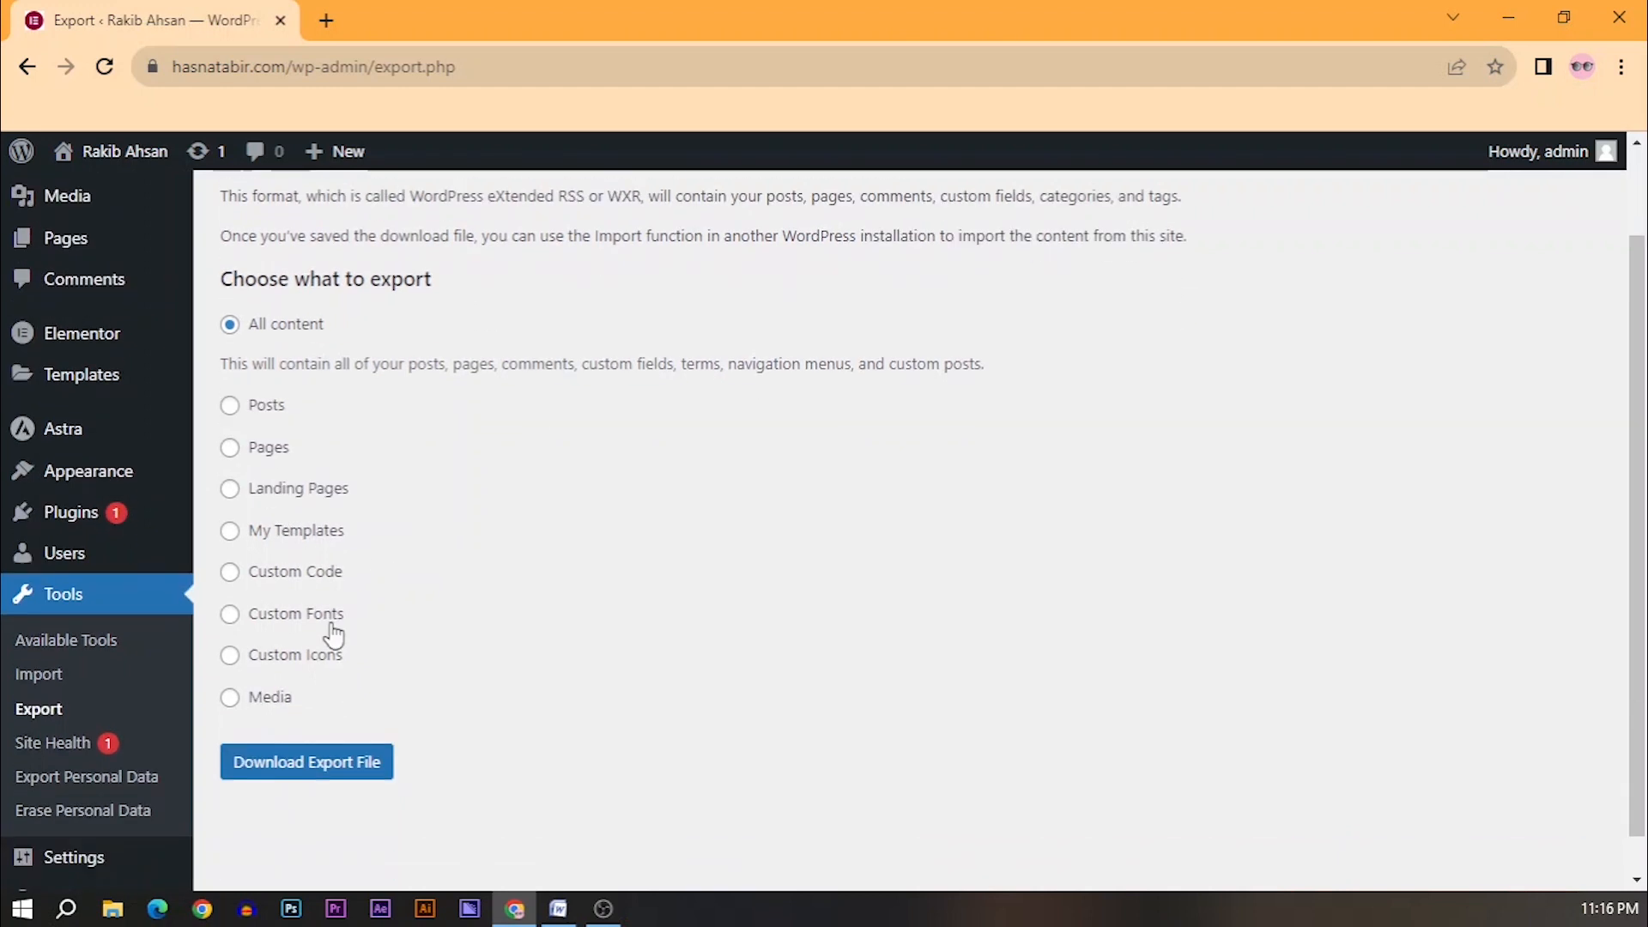
{"action": "scroll", "coordinate": [333, 635], "scroll_direction": "down", "scroll_amount": 1}
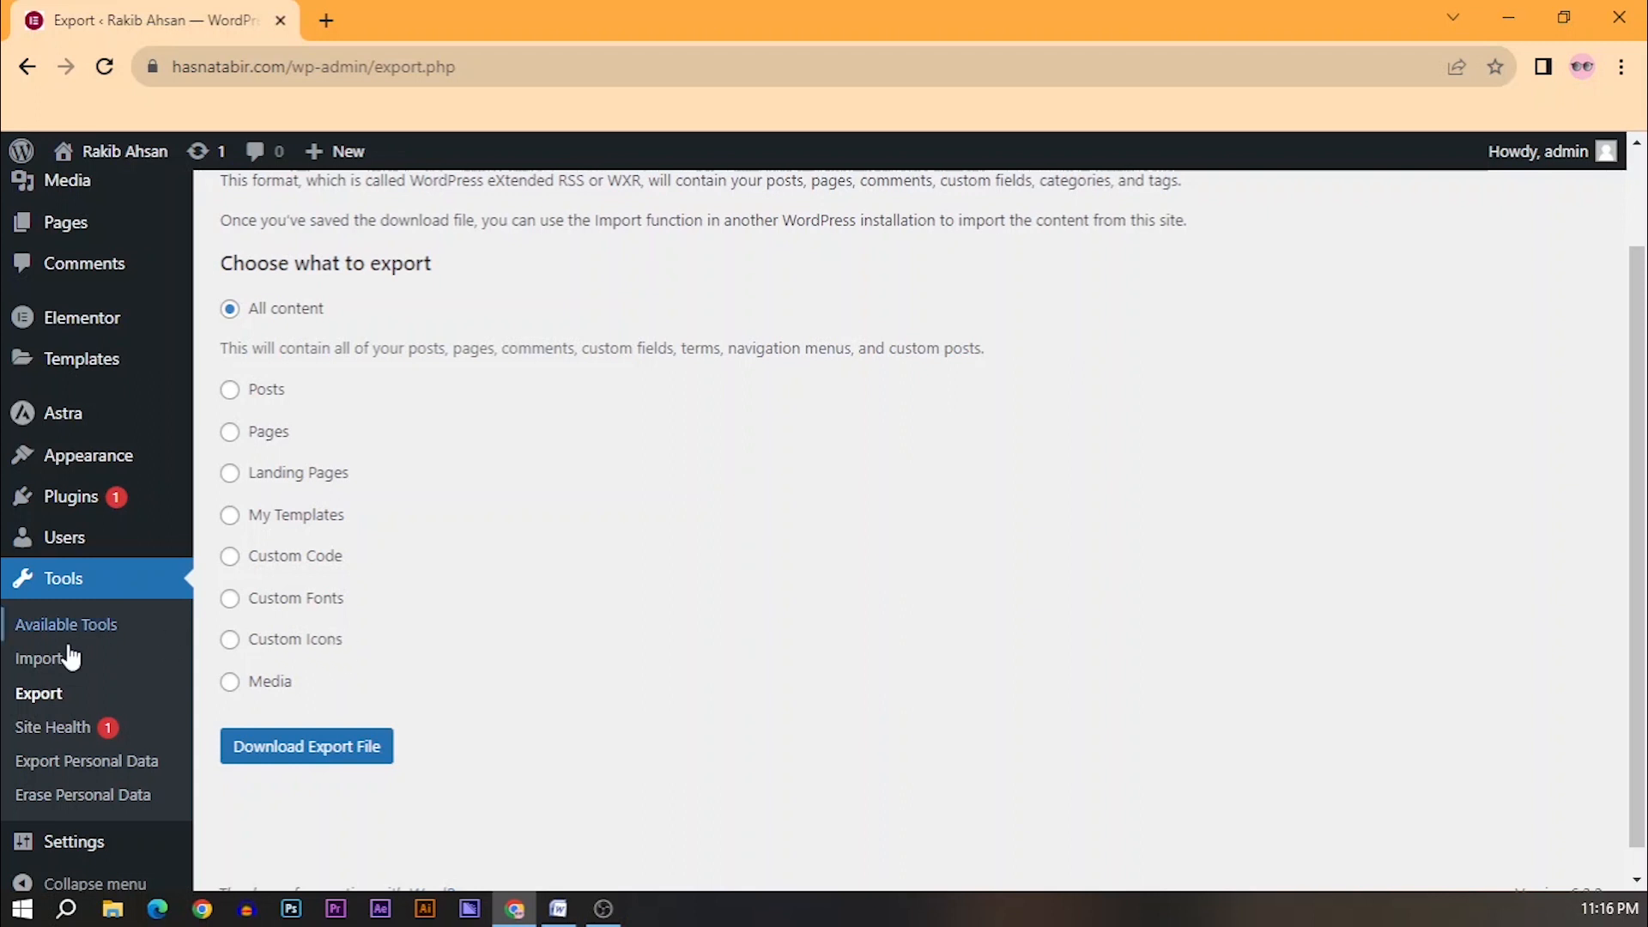
{"action": "left_click", "coordinate": [276, 766]}
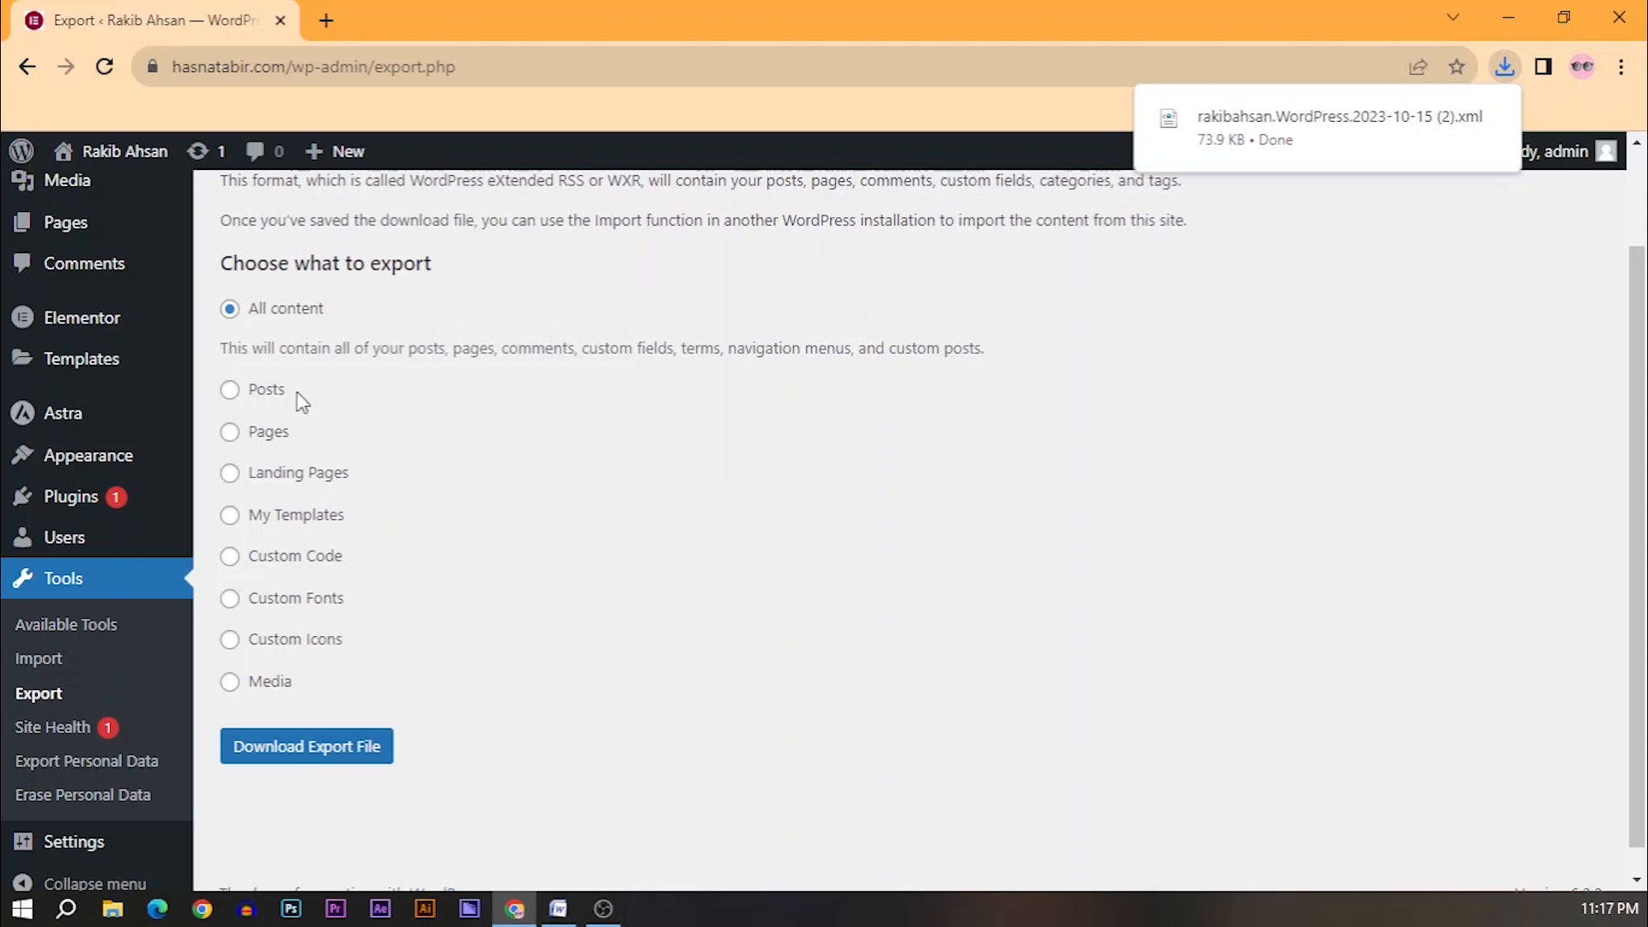
Choose Posts as the content to export and examine its category filter options.
{"action": "left_click", "coordinate": [230, 391]}
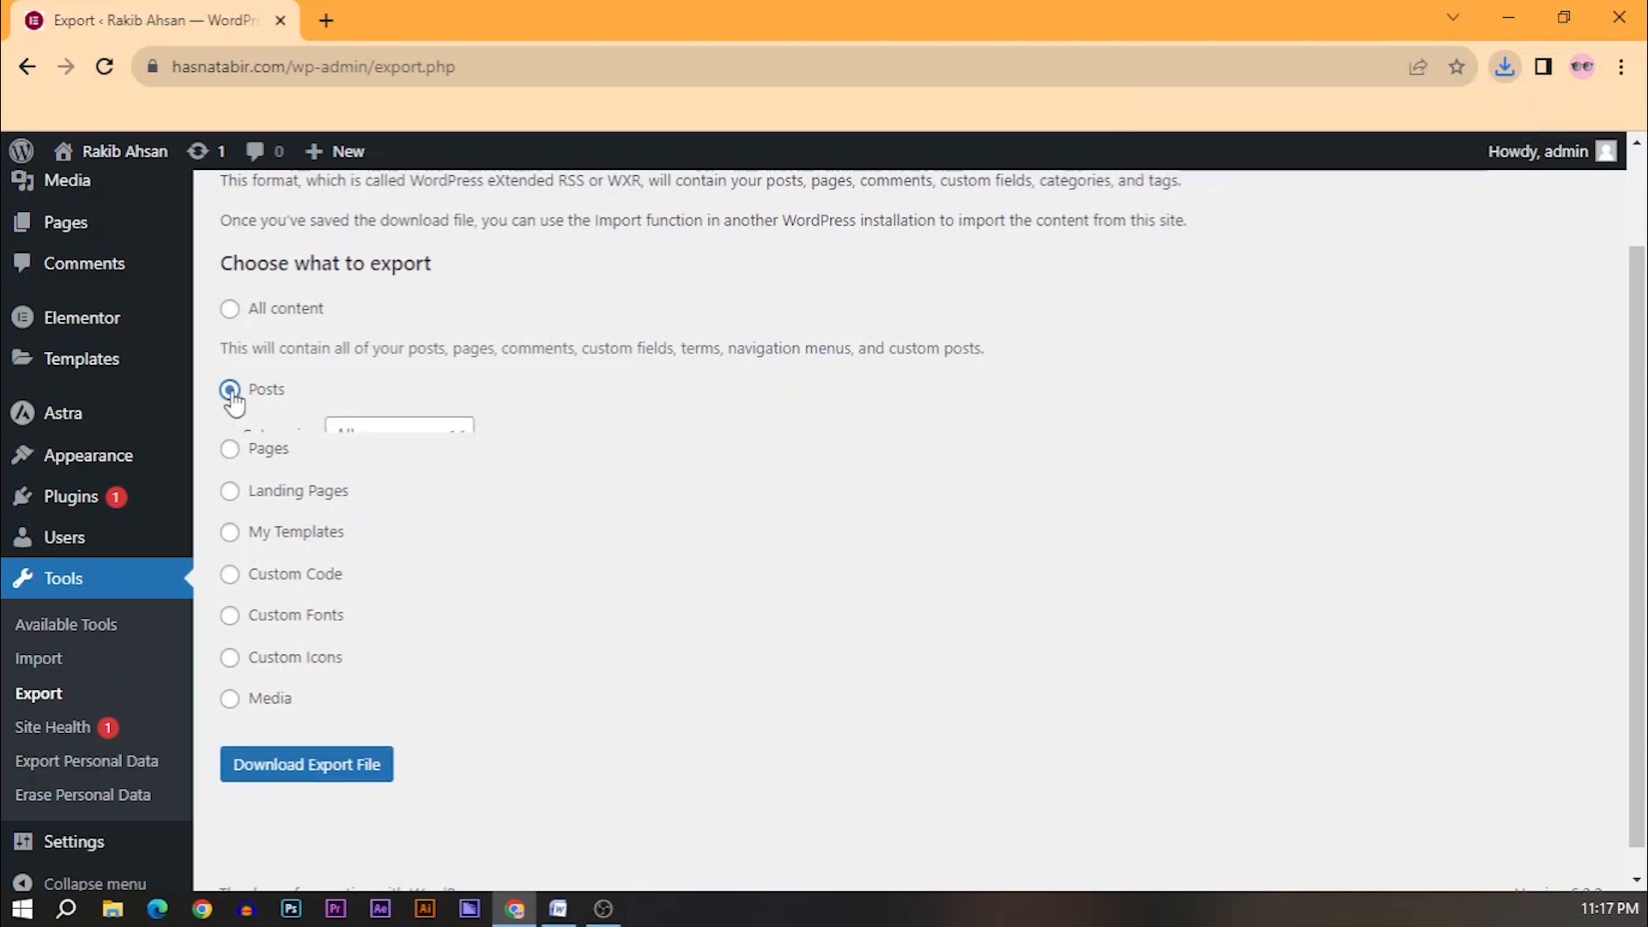
{"action": "left_click", "coordinate": [459, 451]}
{"action": "left_click", "coordinate": [397, 468]}
{"action": "left_click", "coordinate": [395, 453]}
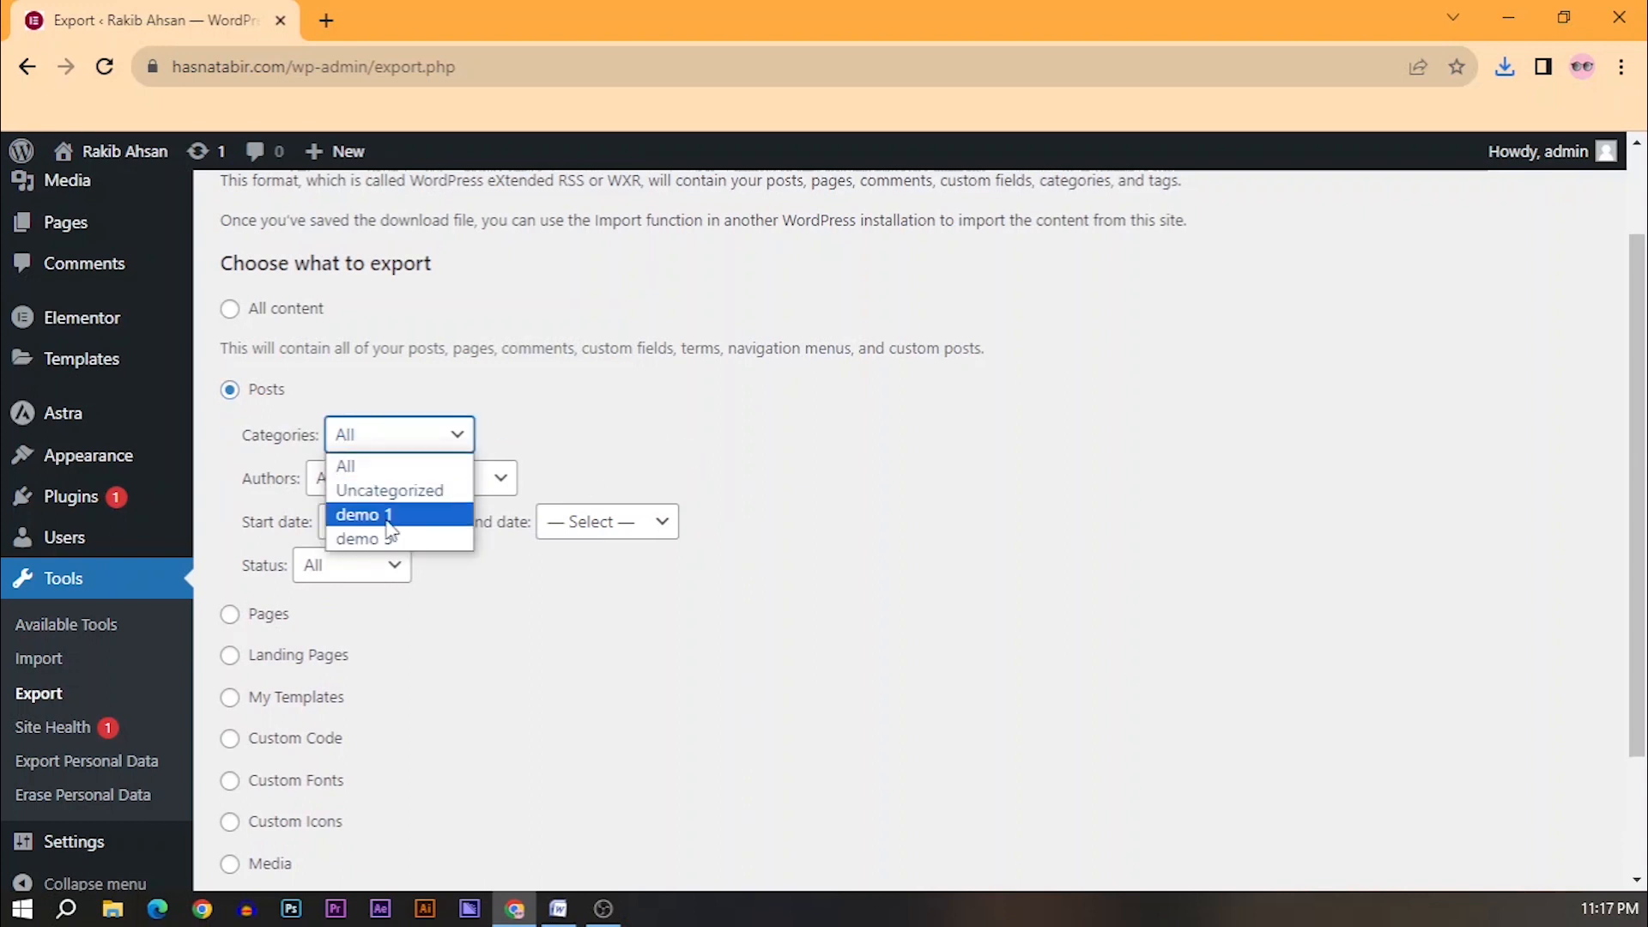
{"action": "left_click", "coordinate": [577, 425]}
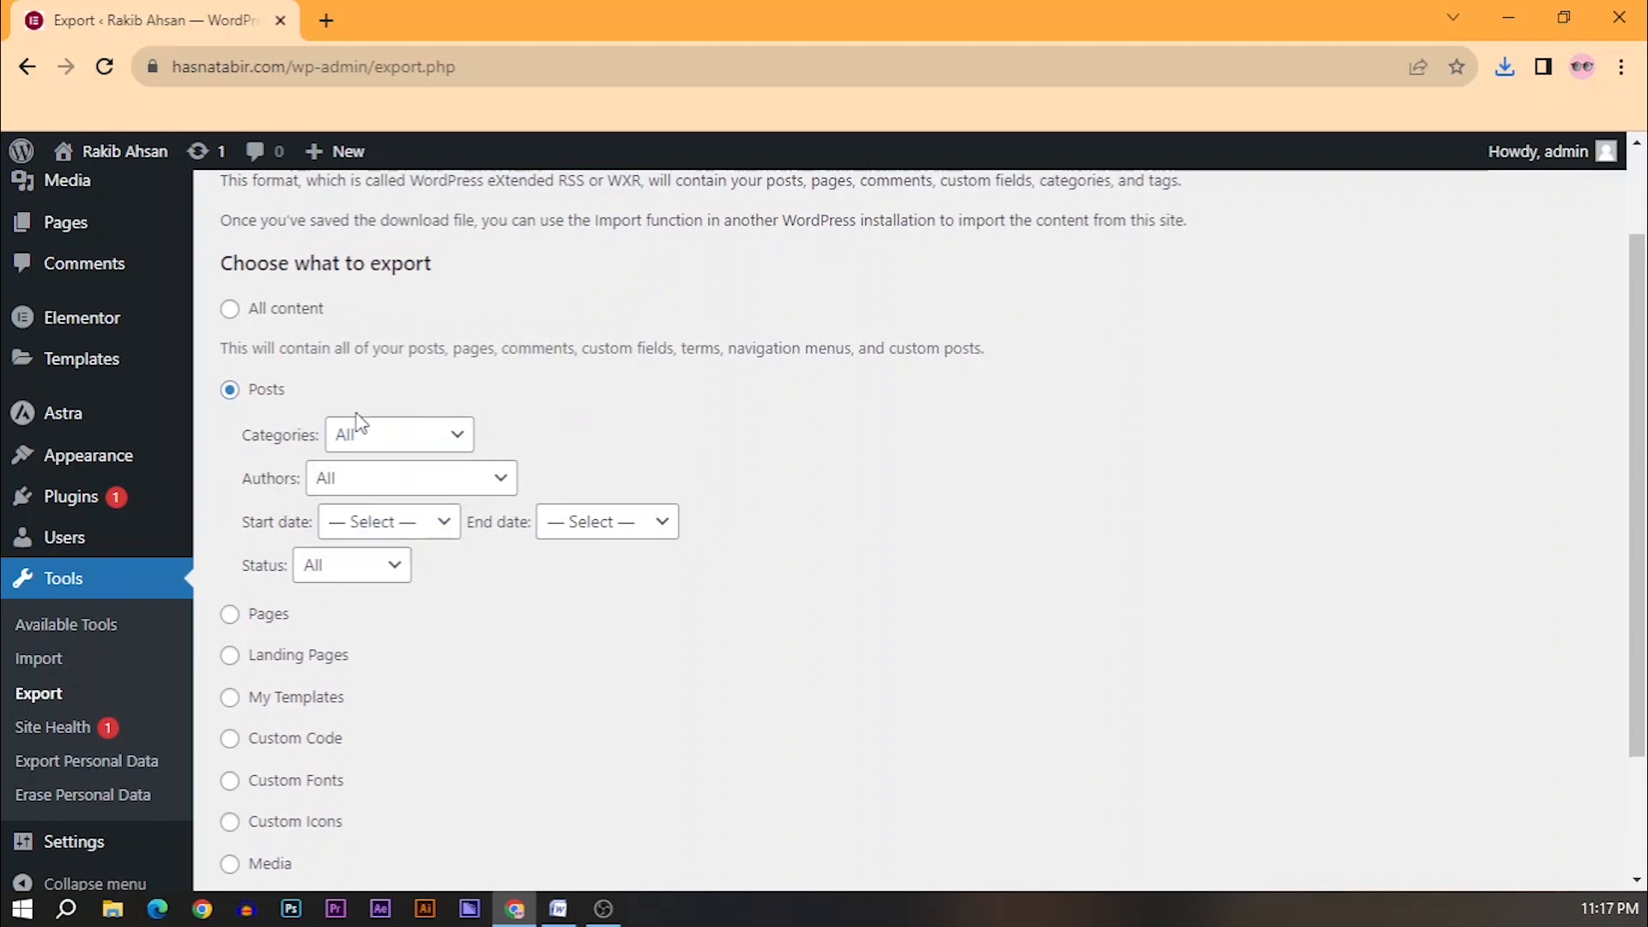
Examine the author, status and end date filters for exporting posts, leaving the end date unselected.
{"action": "left_click", "coordinate": [421, 491]}
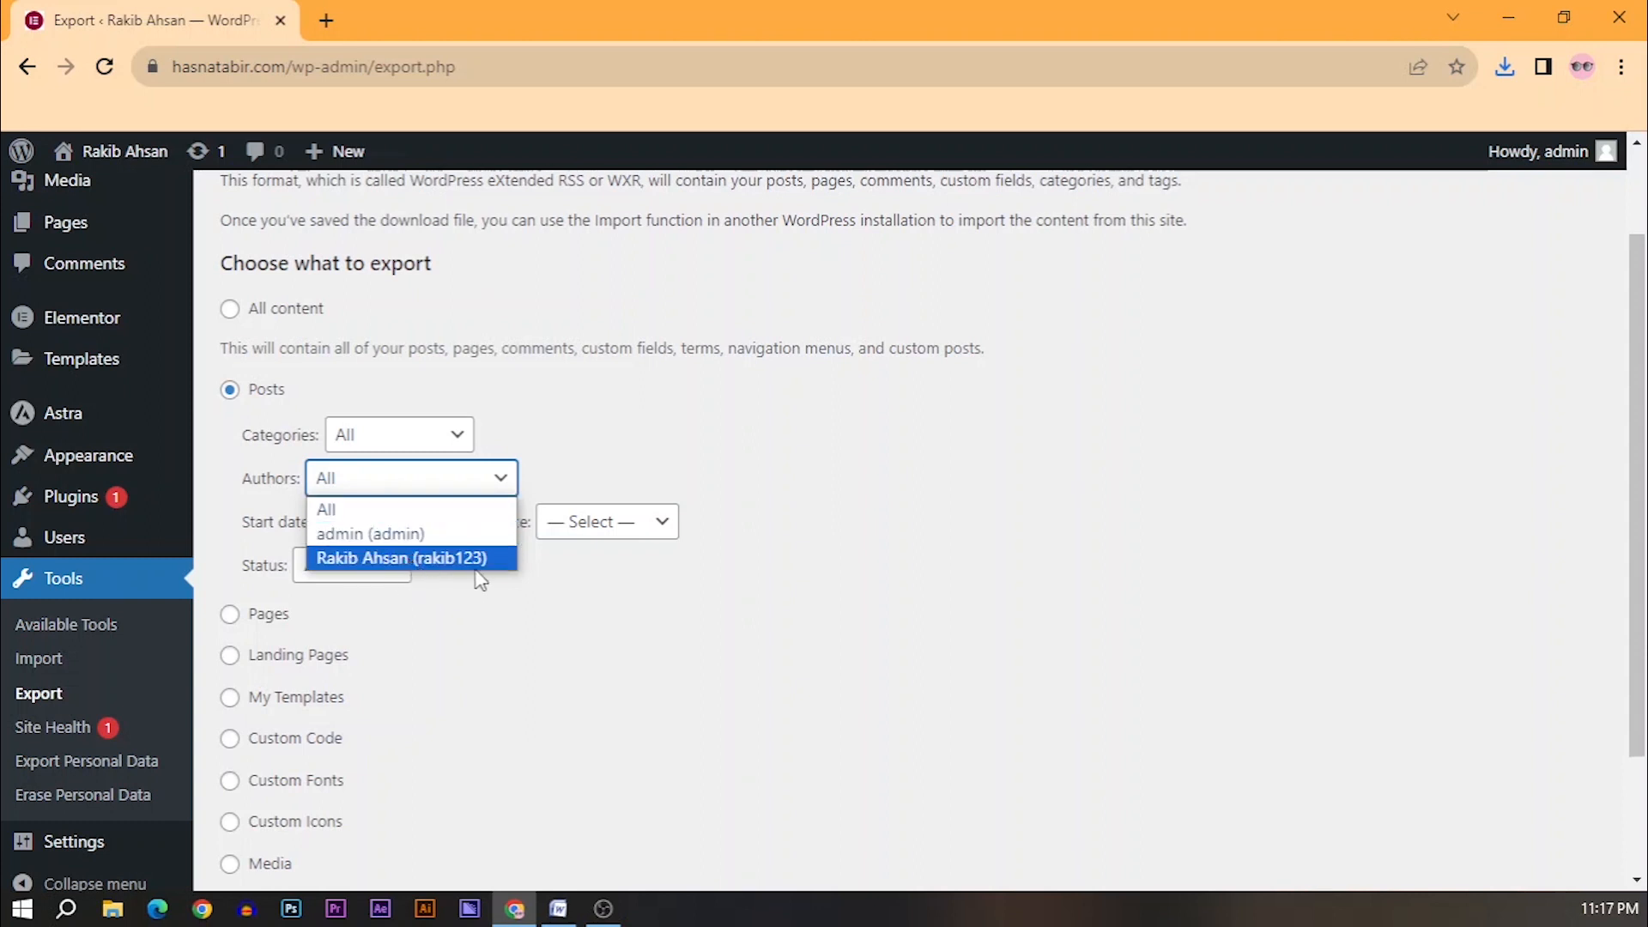
{"action": "left_click", "coordinate": [506, 601]}
{"action": "left_click", "coordinate": [378, 567]}
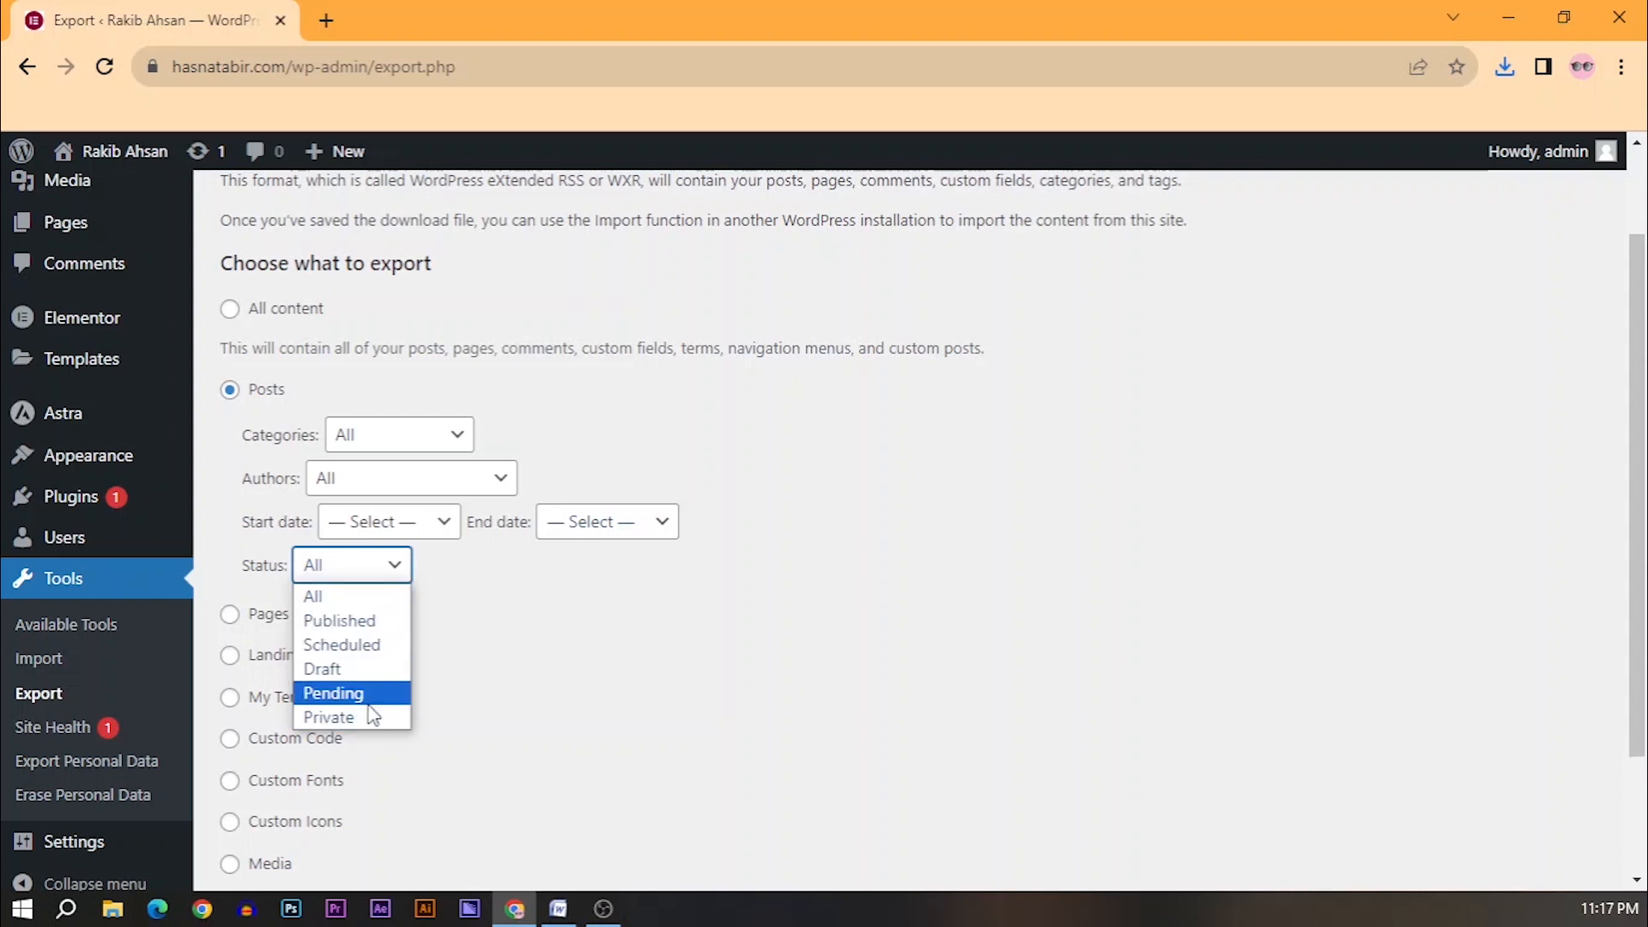
{"action": "left_click", "coordinate": [655, 519]}
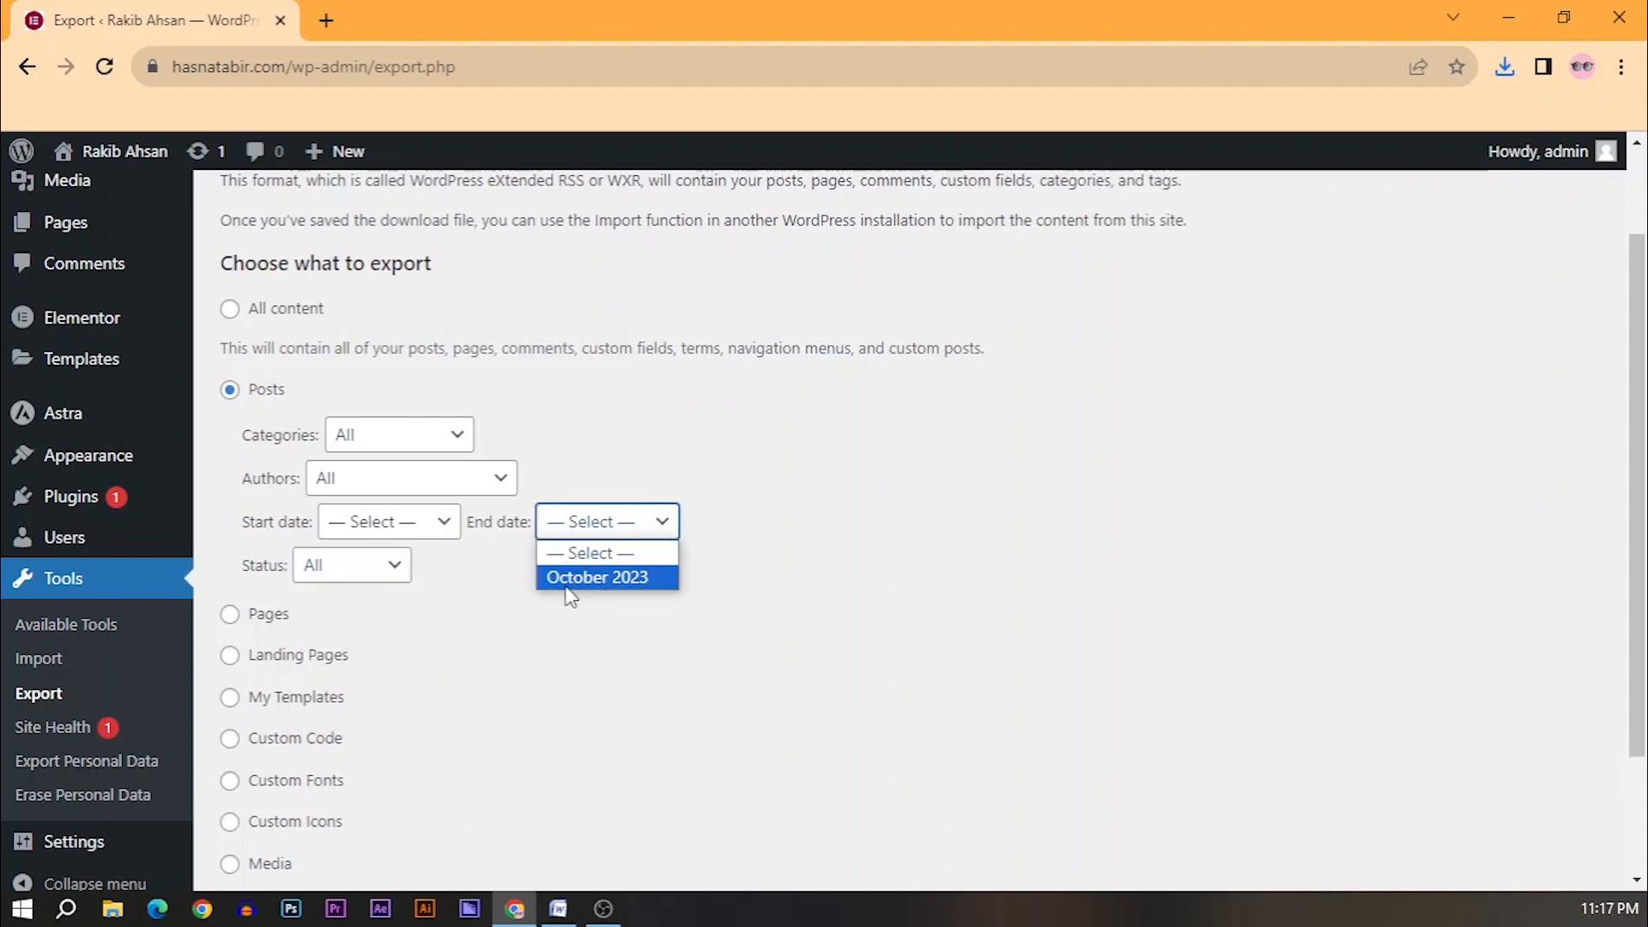
{"action": "left_click", "coordinate": [570, 592]}
{"action": "left_click", "coordinate": [655, 519]}
{"action": "left_click", "coordinate": [625, 552]}
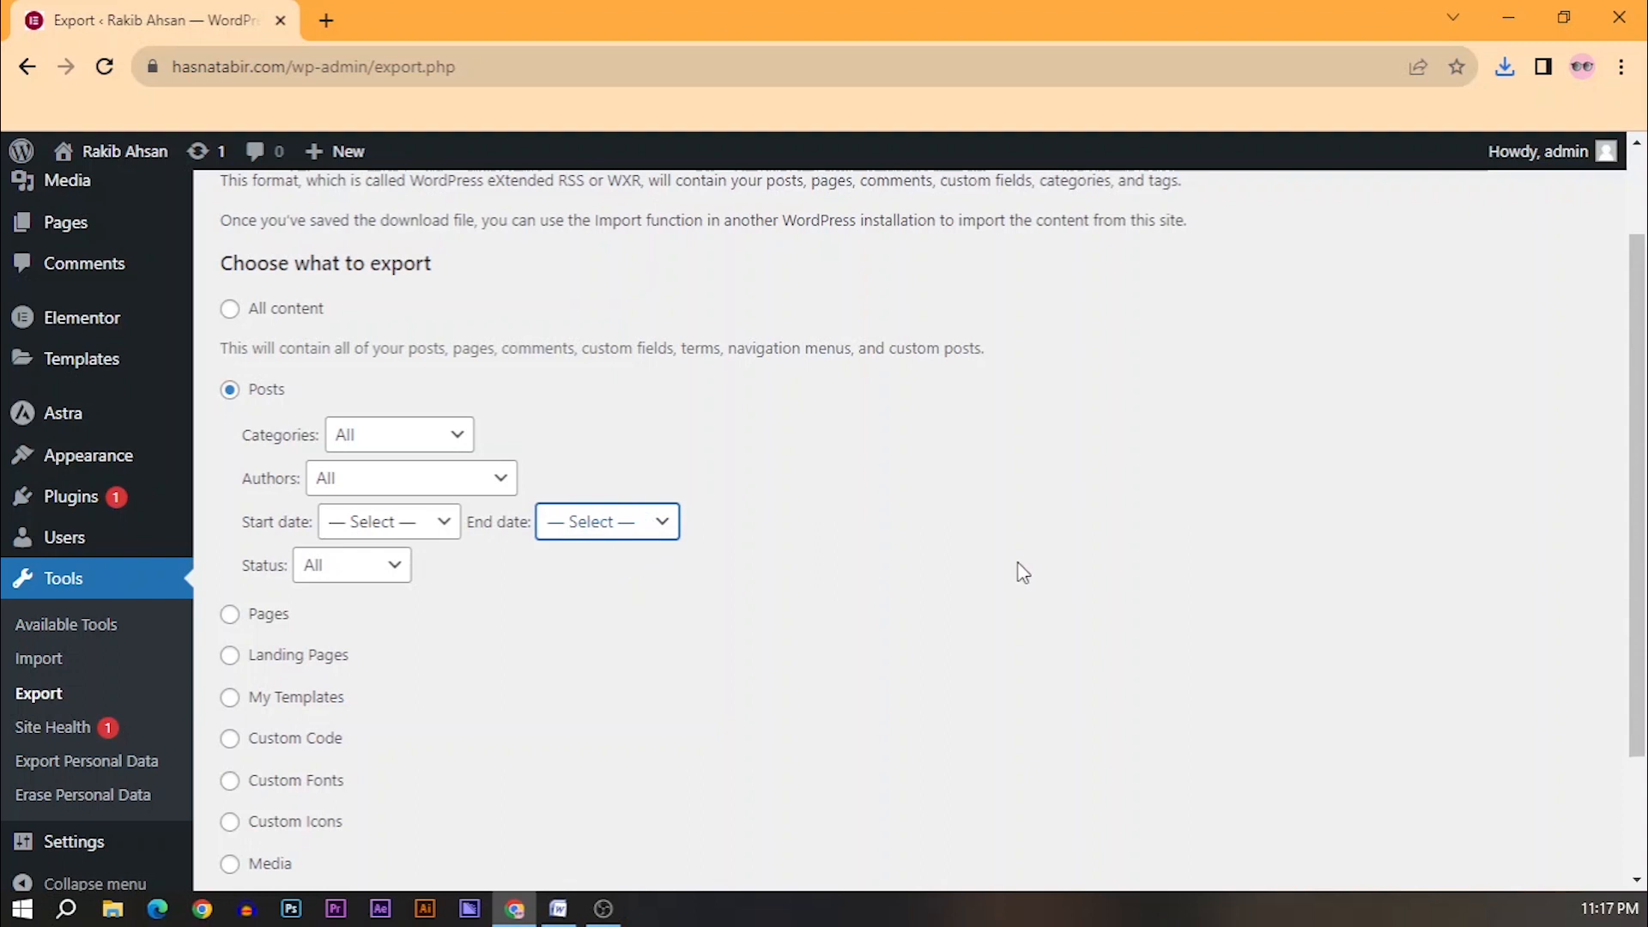
Choose Pages to view its export filters and switch the export content to Landing Pages.
{"action": "scroll", "coordinate": [342, 515], "scroll_direction": "down", "scroll_amount": 2}
{"action": "left_click", "coordinate": [230, 491]}
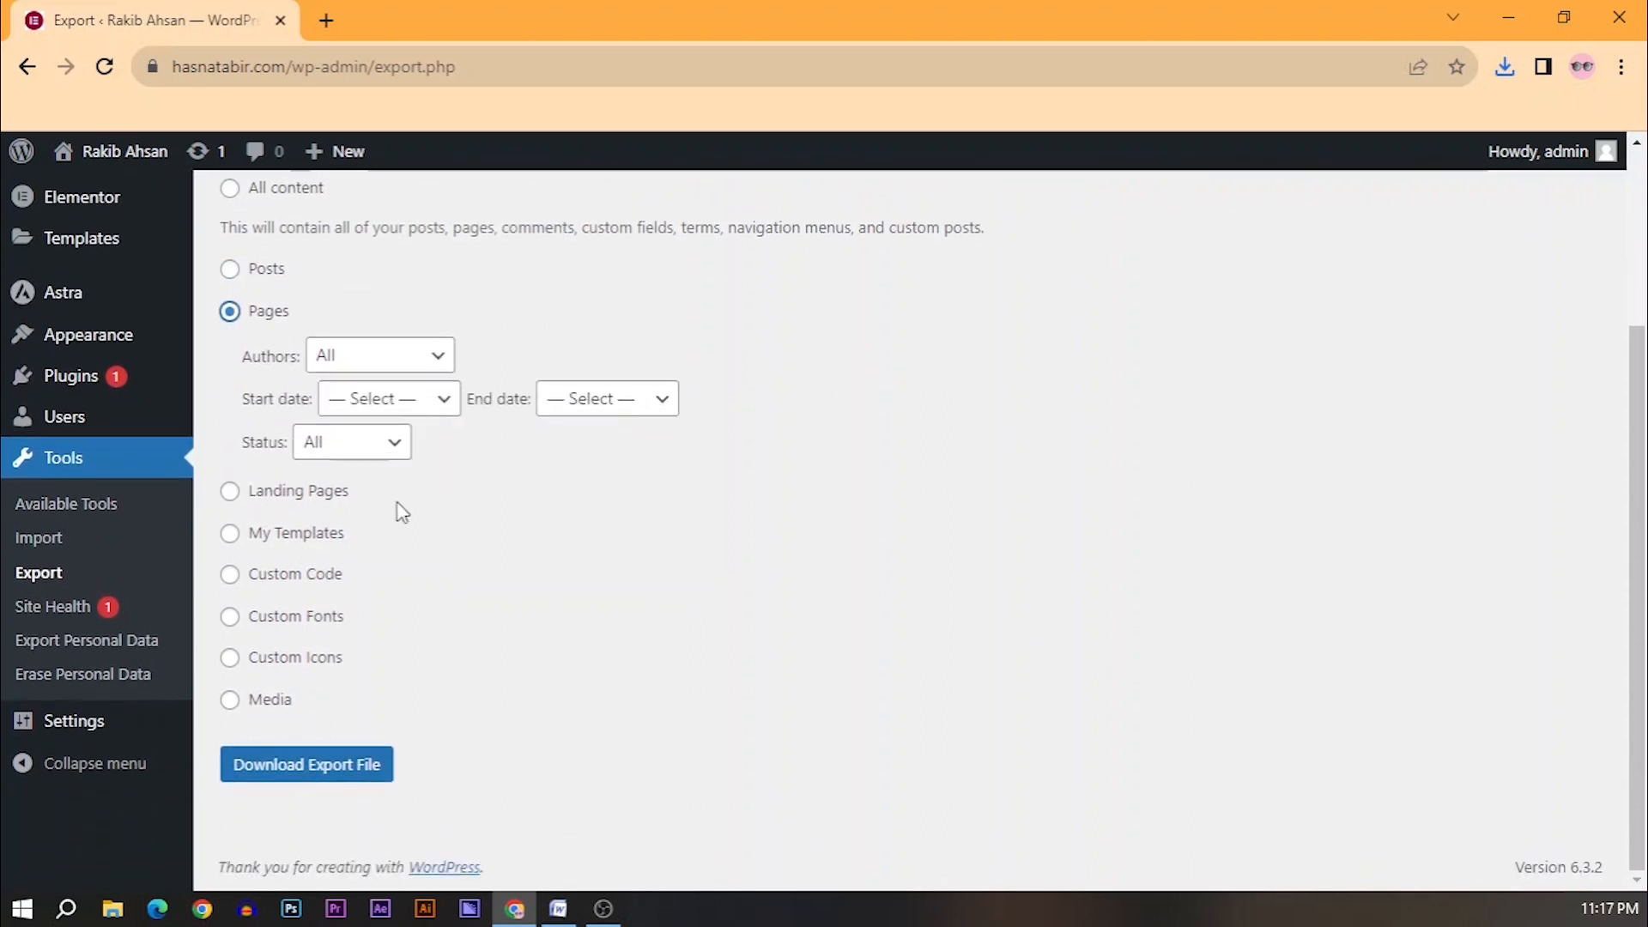
{"action": "left_click", "coordinate": [257, 498]}
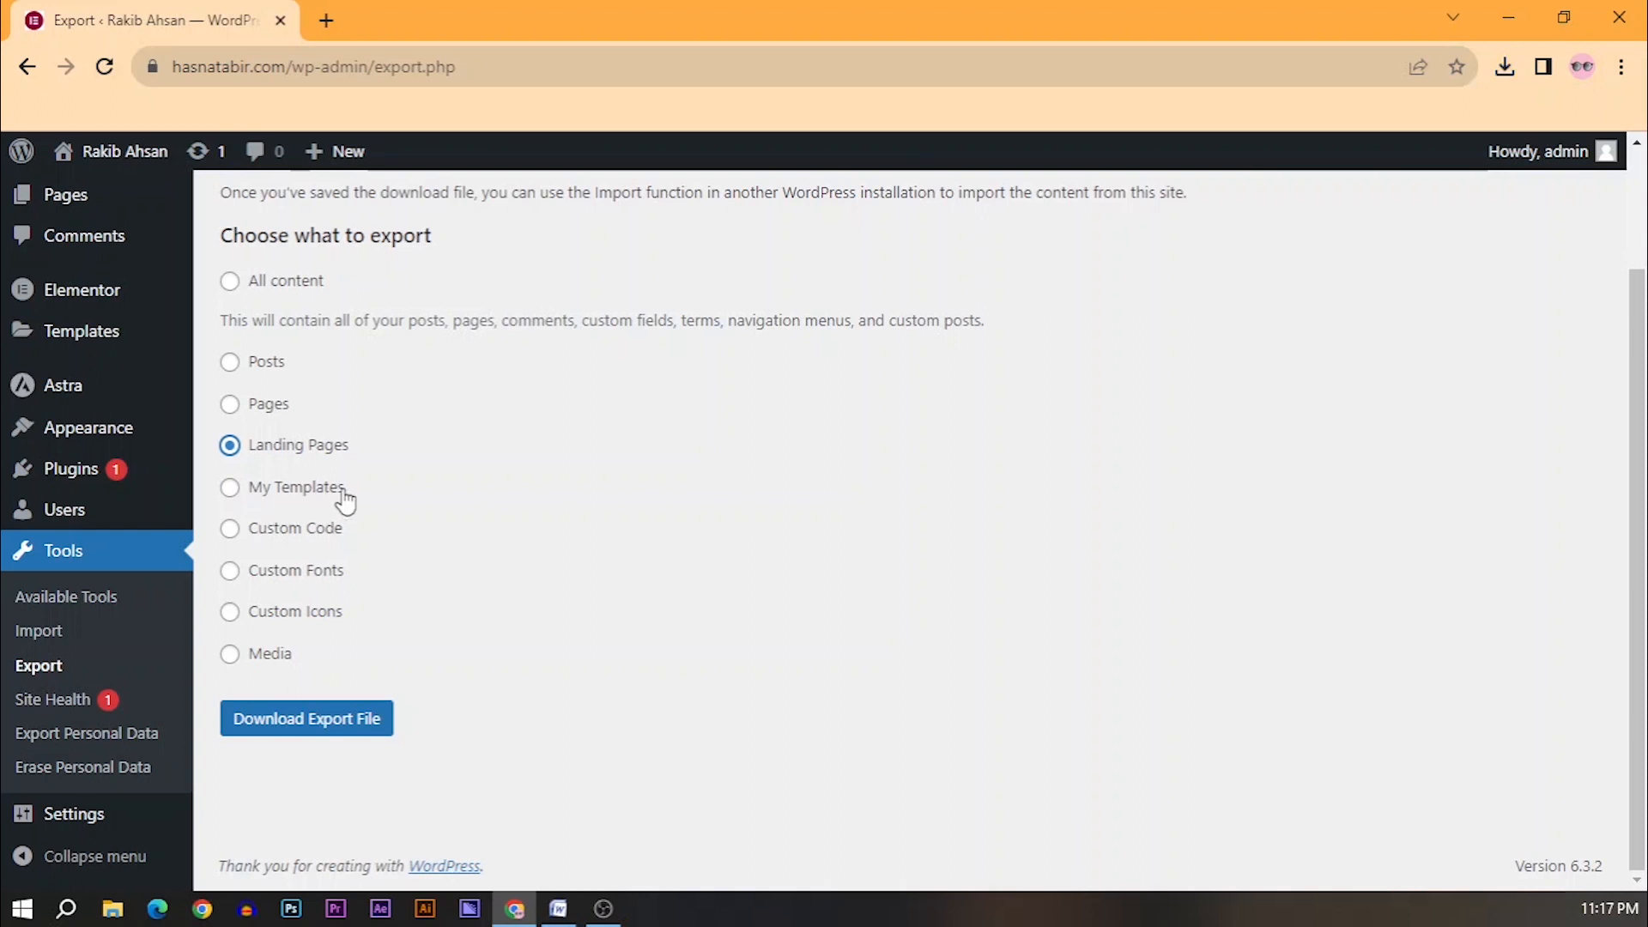
Install the WordPress importer from the Import page.
{"action": "left_click", "coordinate": [38, 632]}
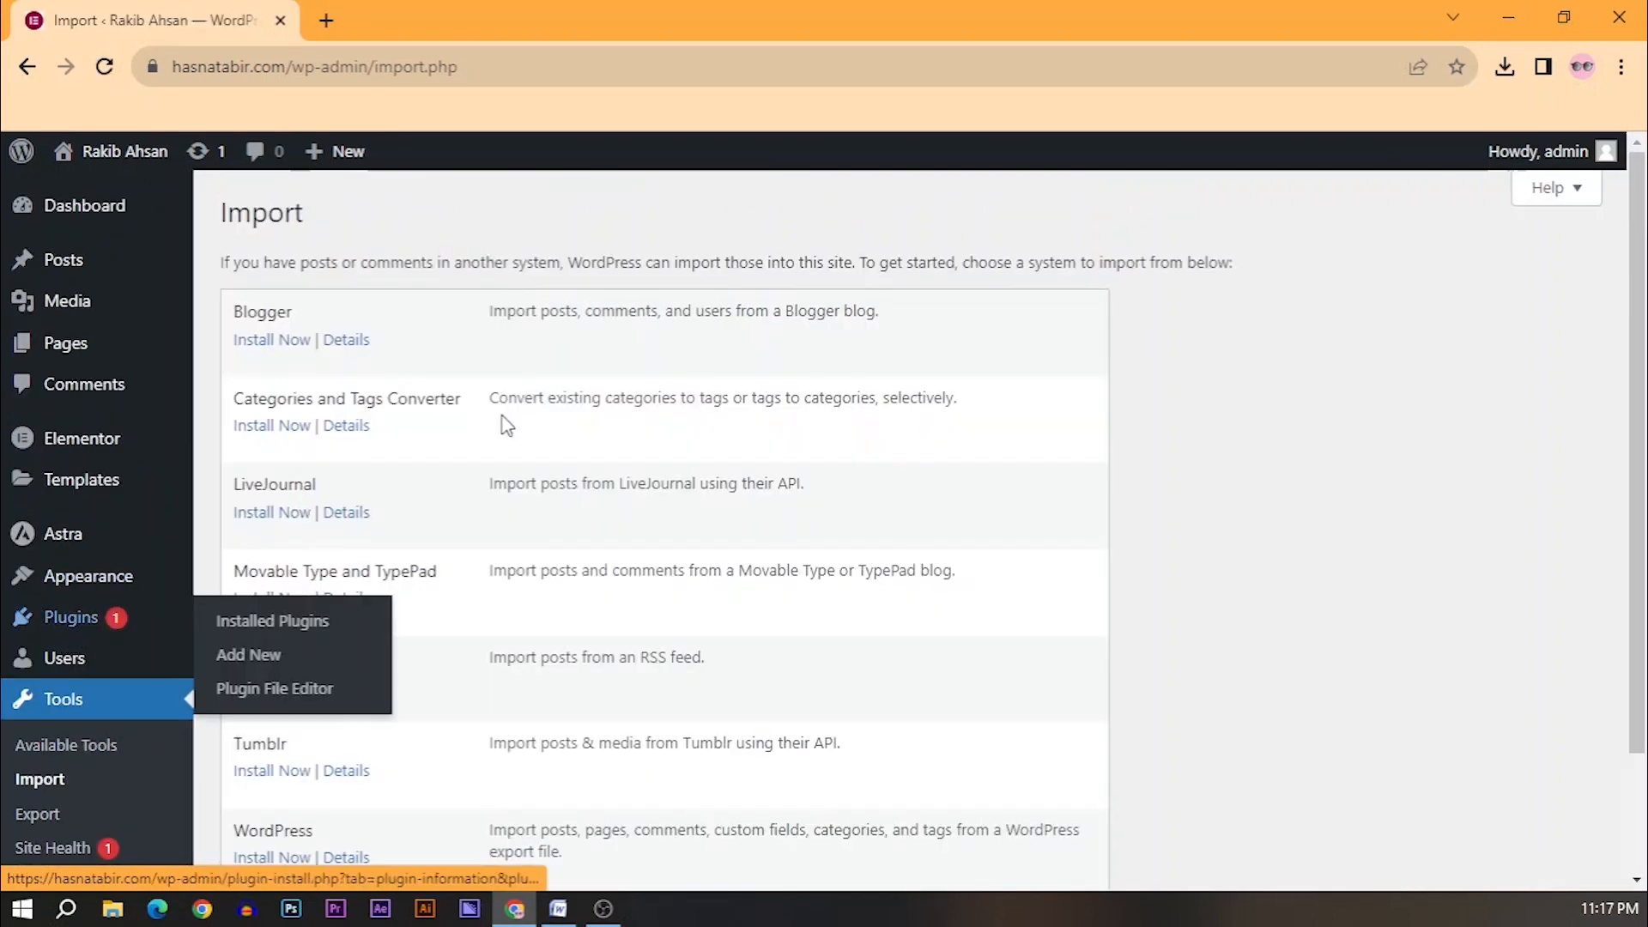
{"action": "scroll", "coordinate": [542, 405], "scroll_direction": "down", "scroll_amount": 2}
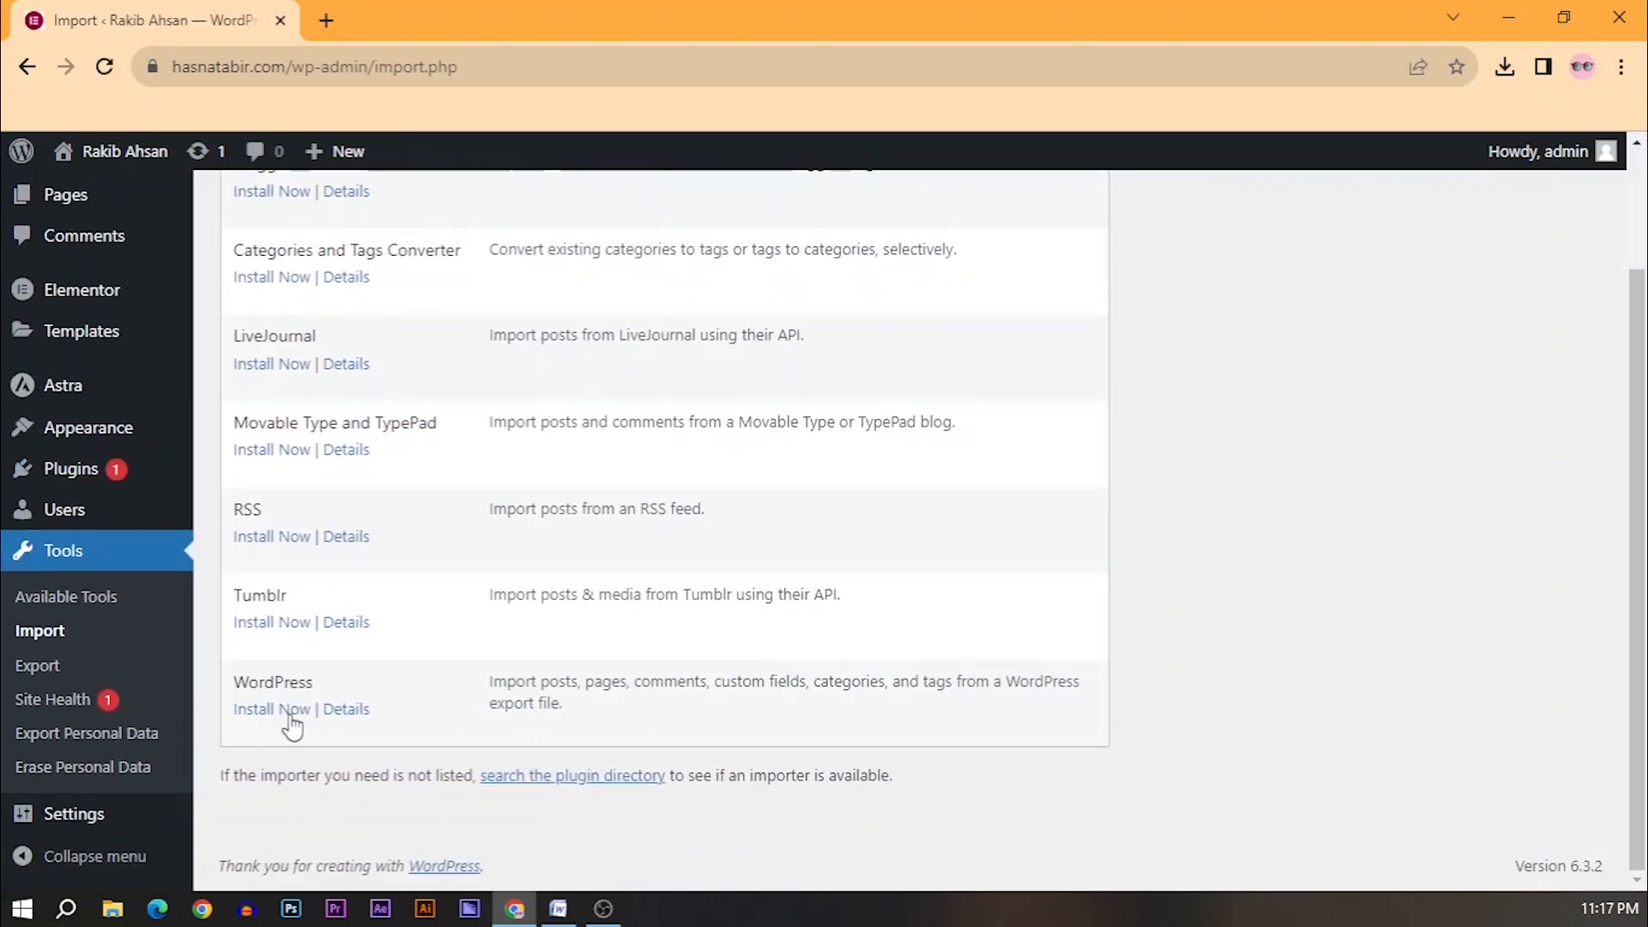
{"action": "left_click", "coordinate": [271, 710]}
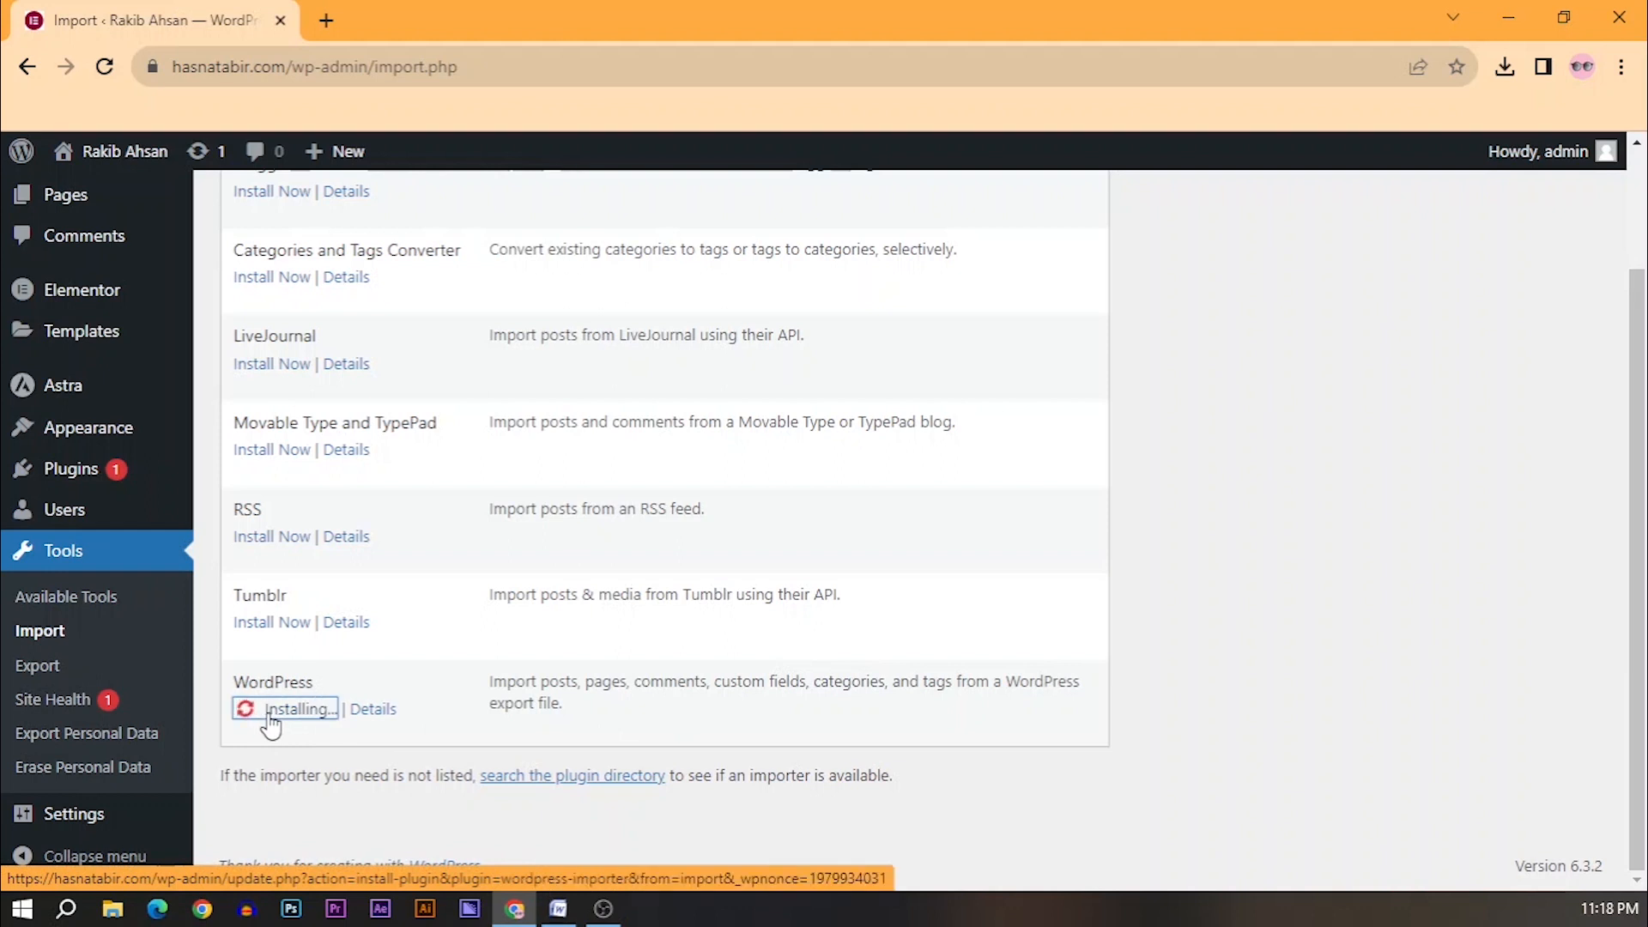
{"action": "scroll", "coordinate": [405, 590], "scroll_direction": "up", "scroll_amount": 2}
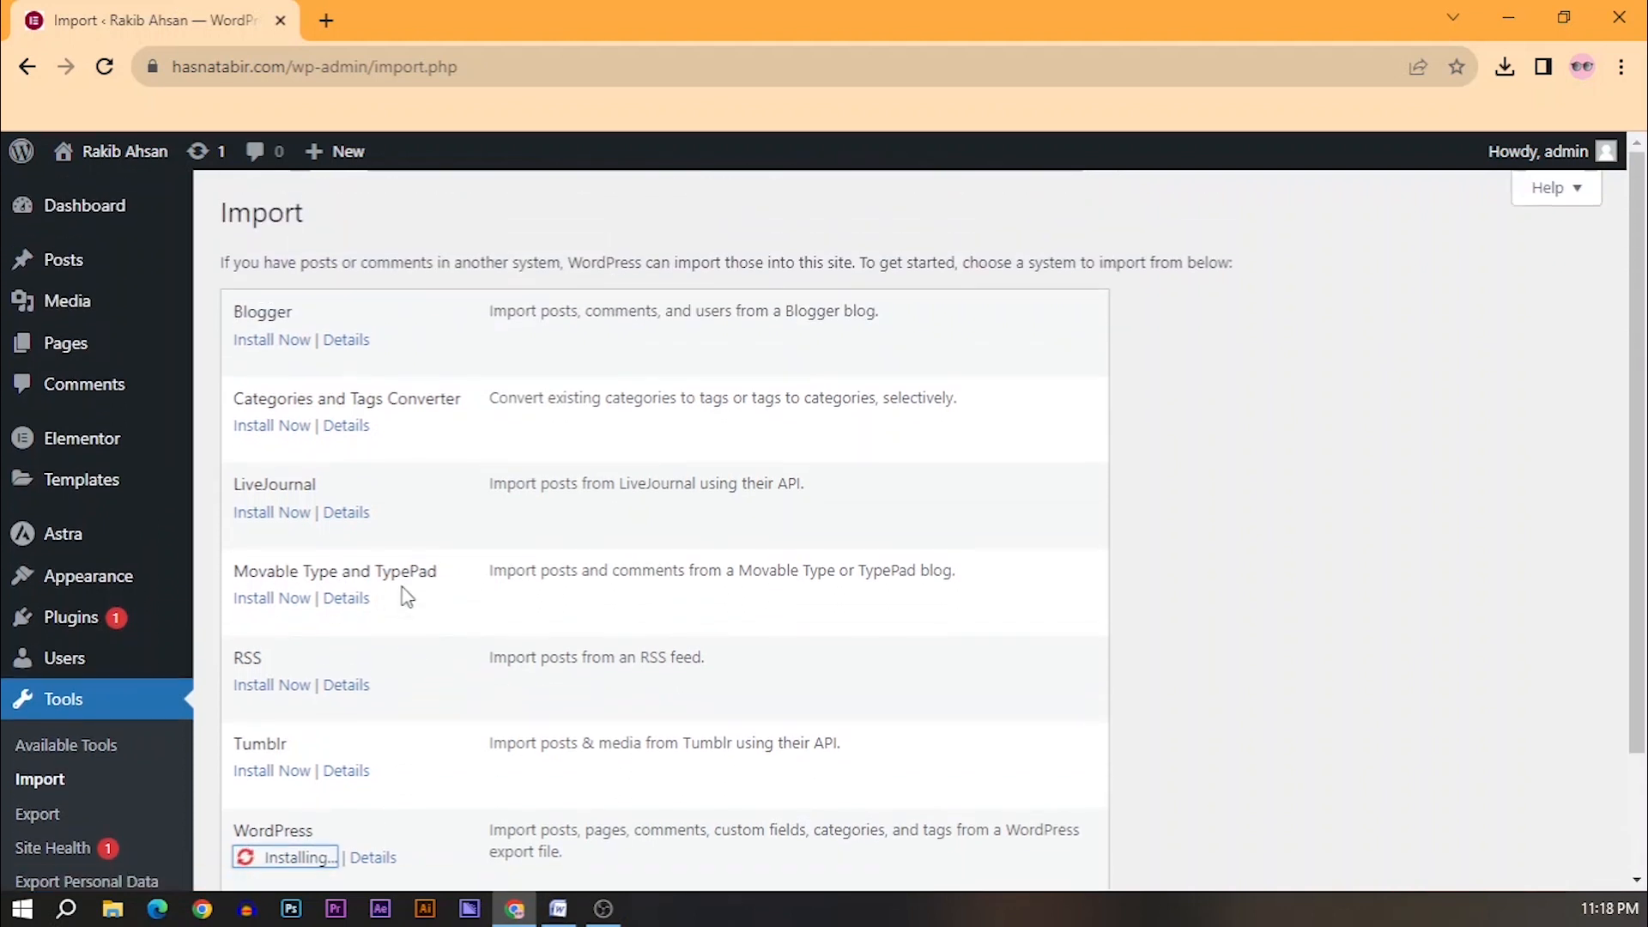
{"action": "scroll", "coordinate": [405, 591], "scroll_direction": "down", "scroll_amount": 2}
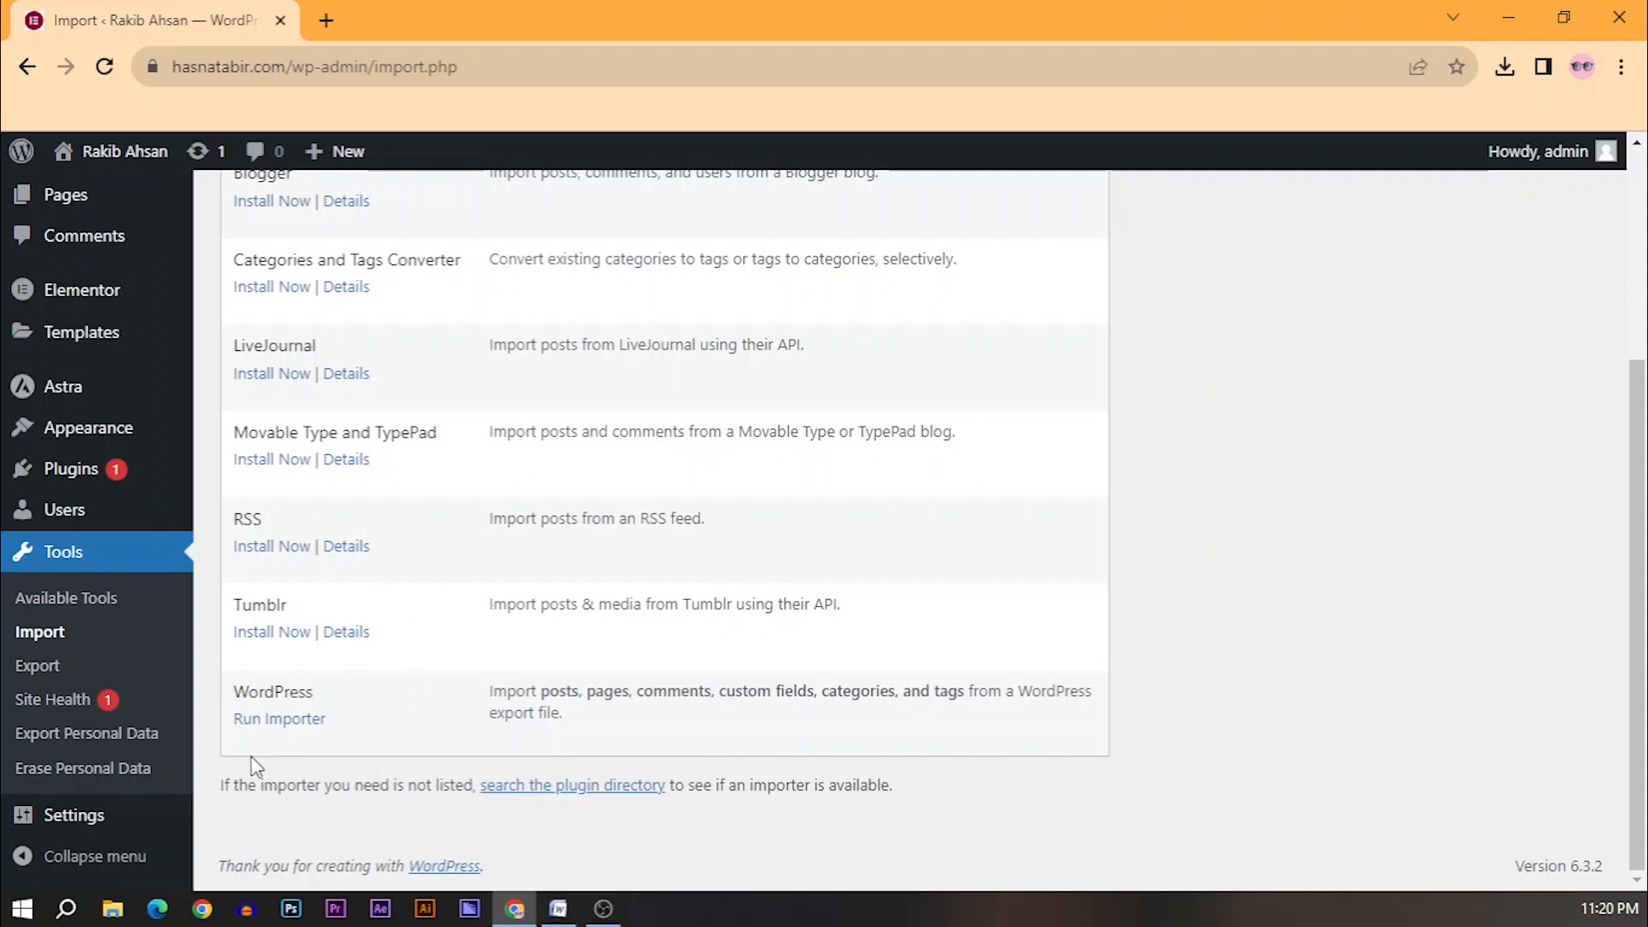
Run the WordPress importer and upload the recently downloaded XML export file for import.
{"action": "left_click", "coordinate": [290, 723]}
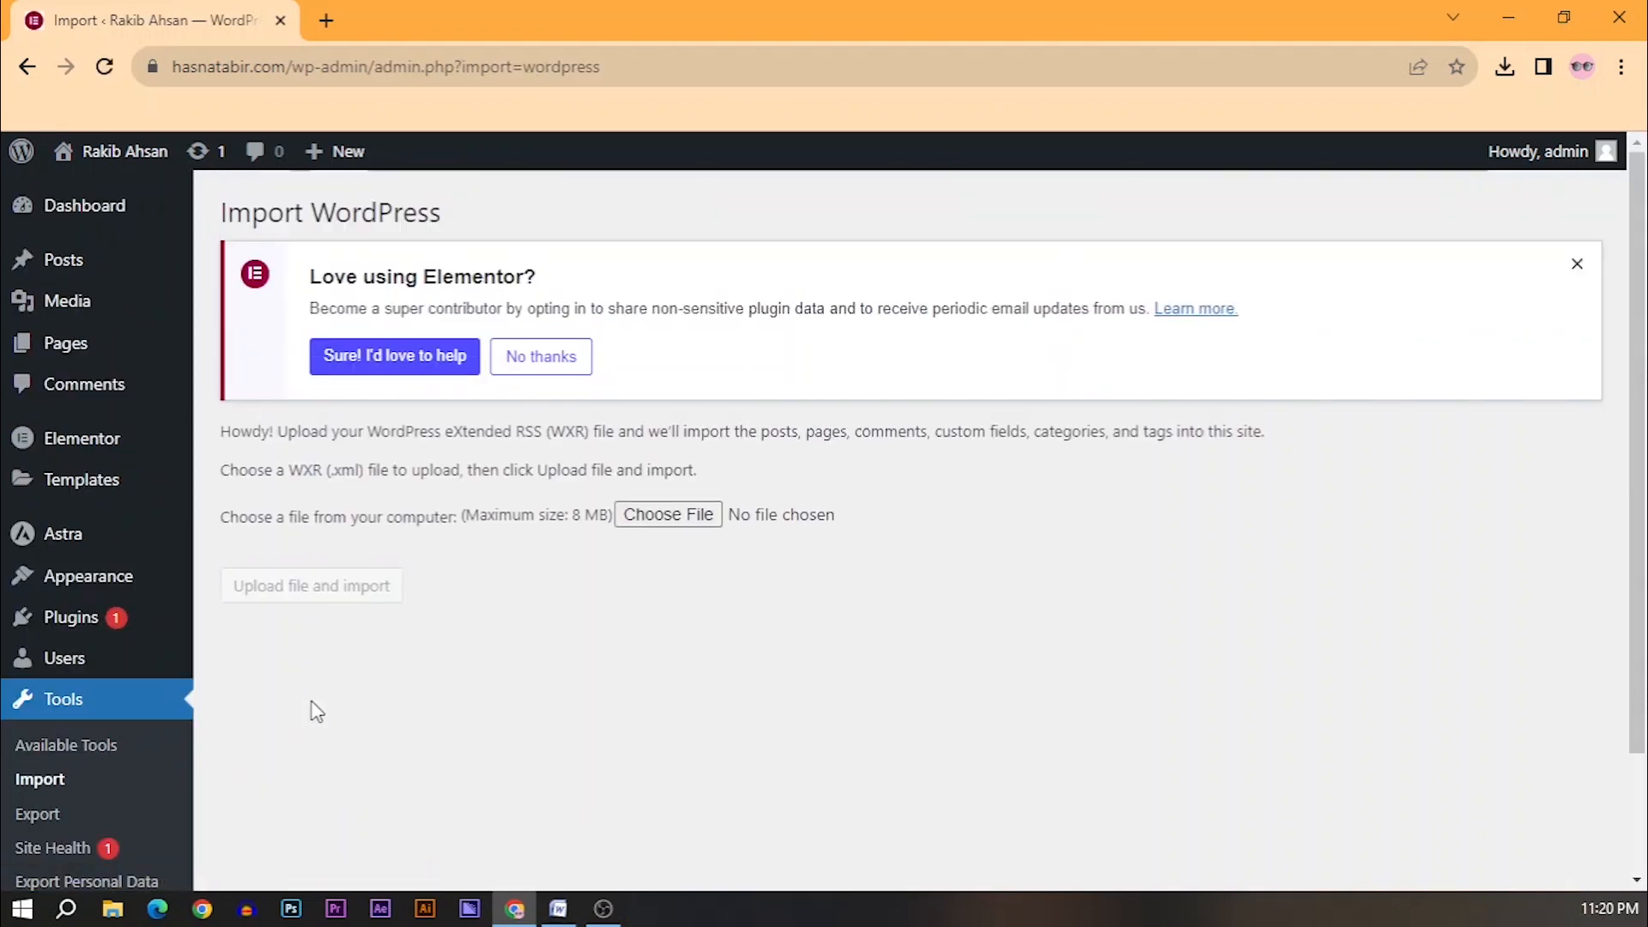
{"action": "left_click", "coordinate": [1510, 69]}
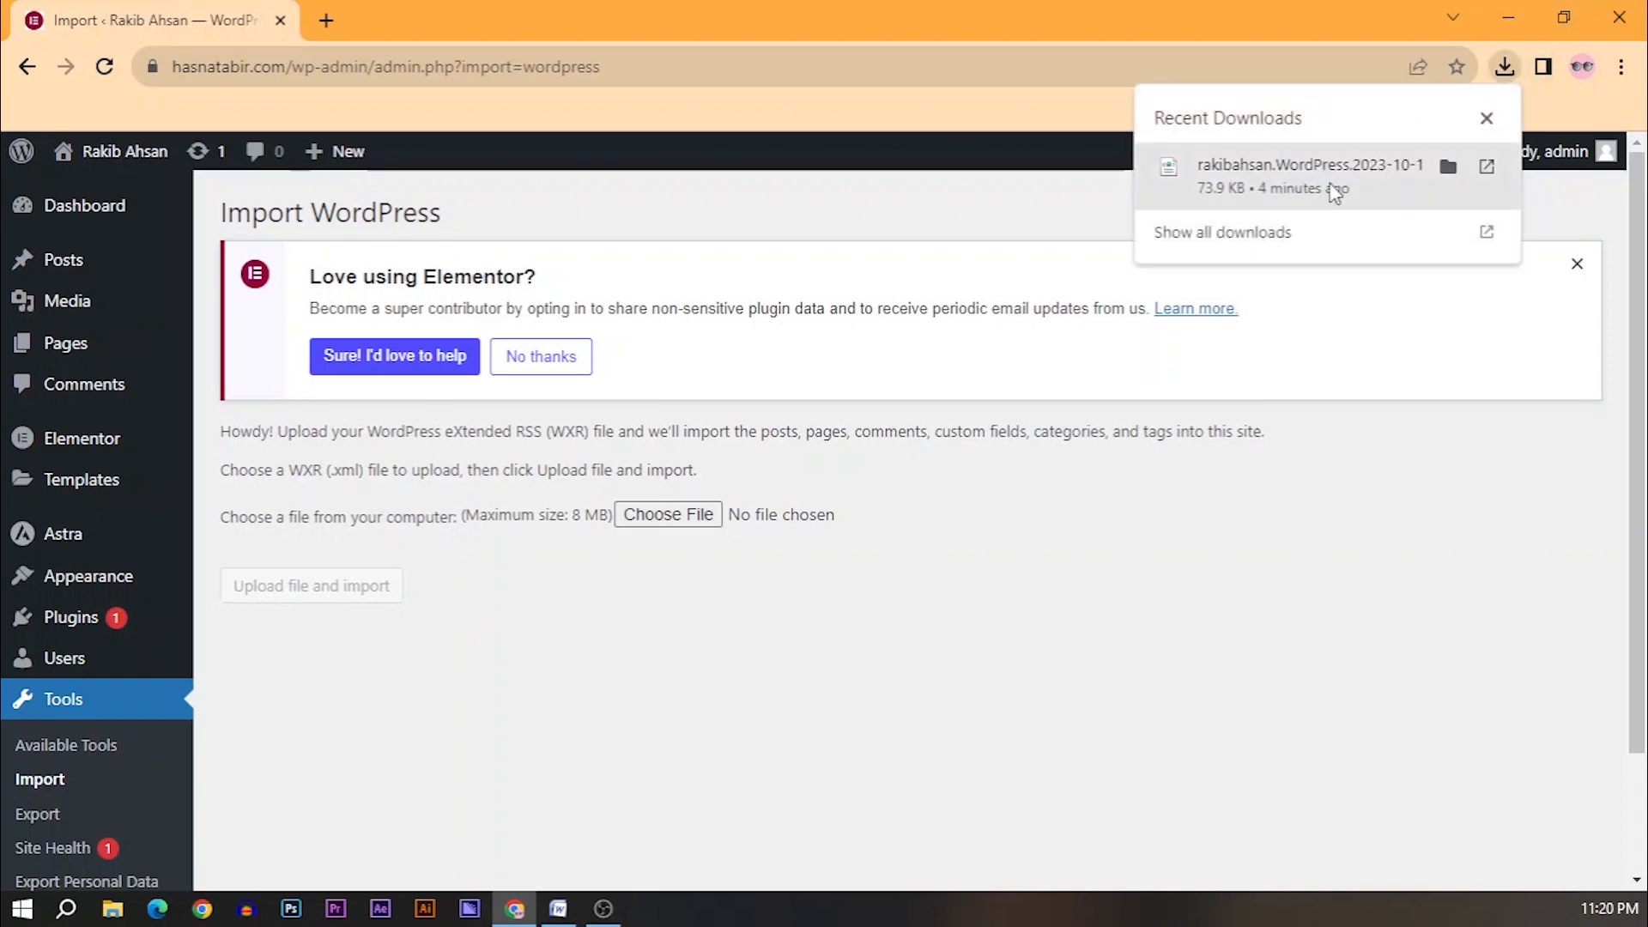
{"action": "left_click_drag", "start_coordinate": [1326, 185], "coordinate": [651, 533]}
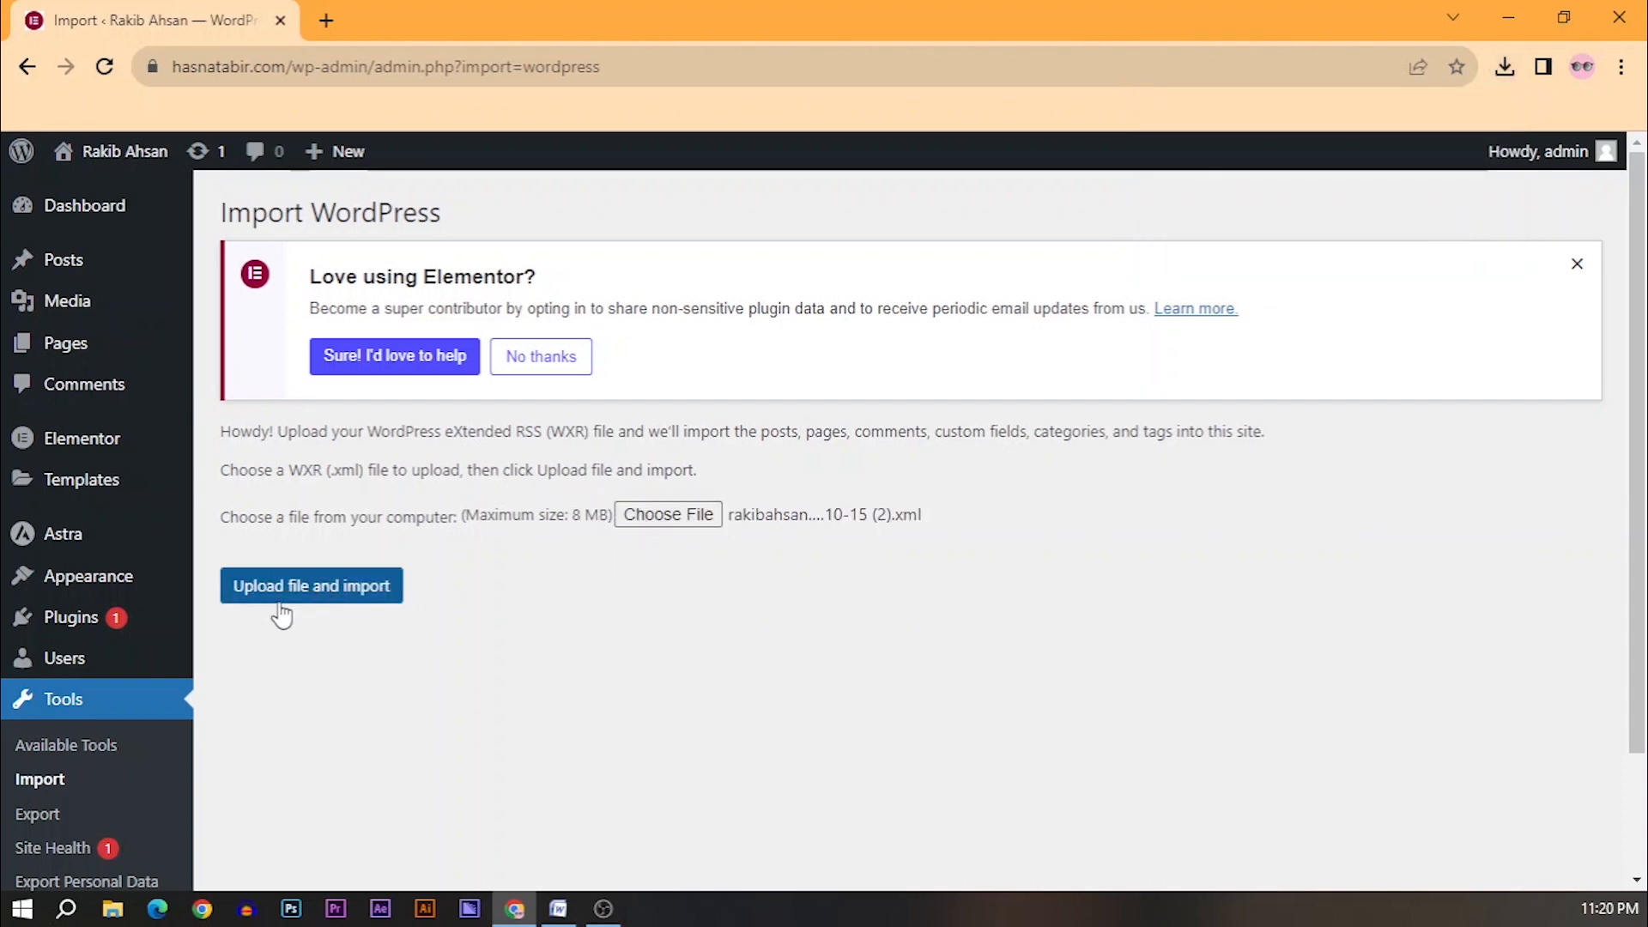
{"action": "left_click", "coordinate": [305, 591]}
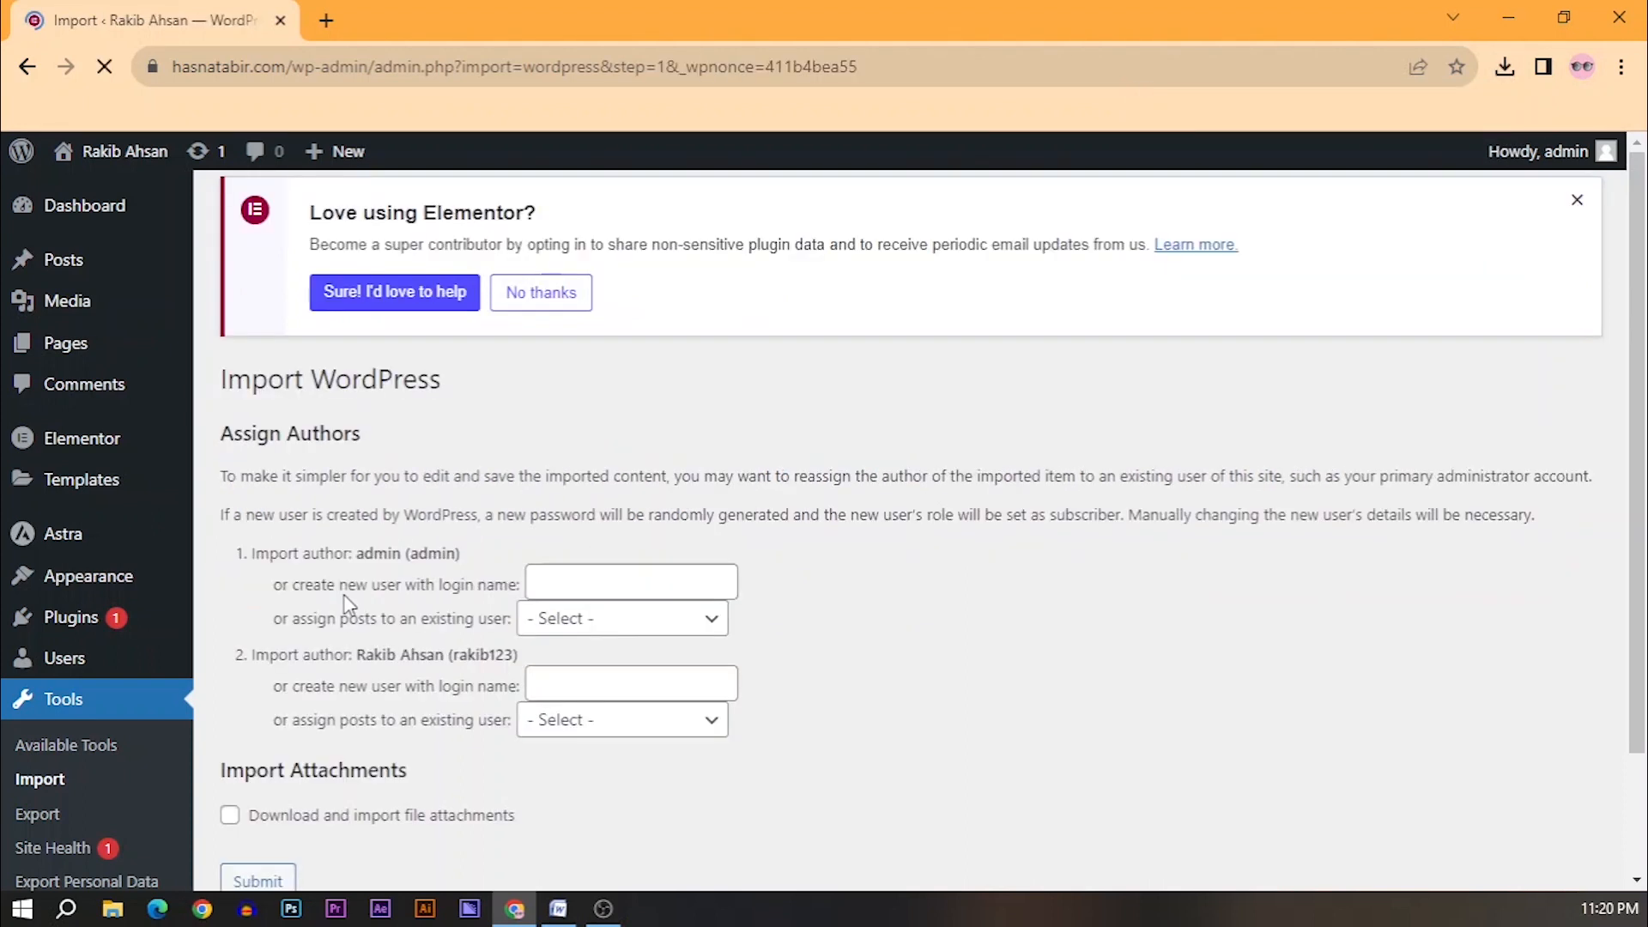
Assign the first import author's posts to the existing user admin and enter admin as the new login name.
{"action": "left_click", "coordinate": [658, 626]}
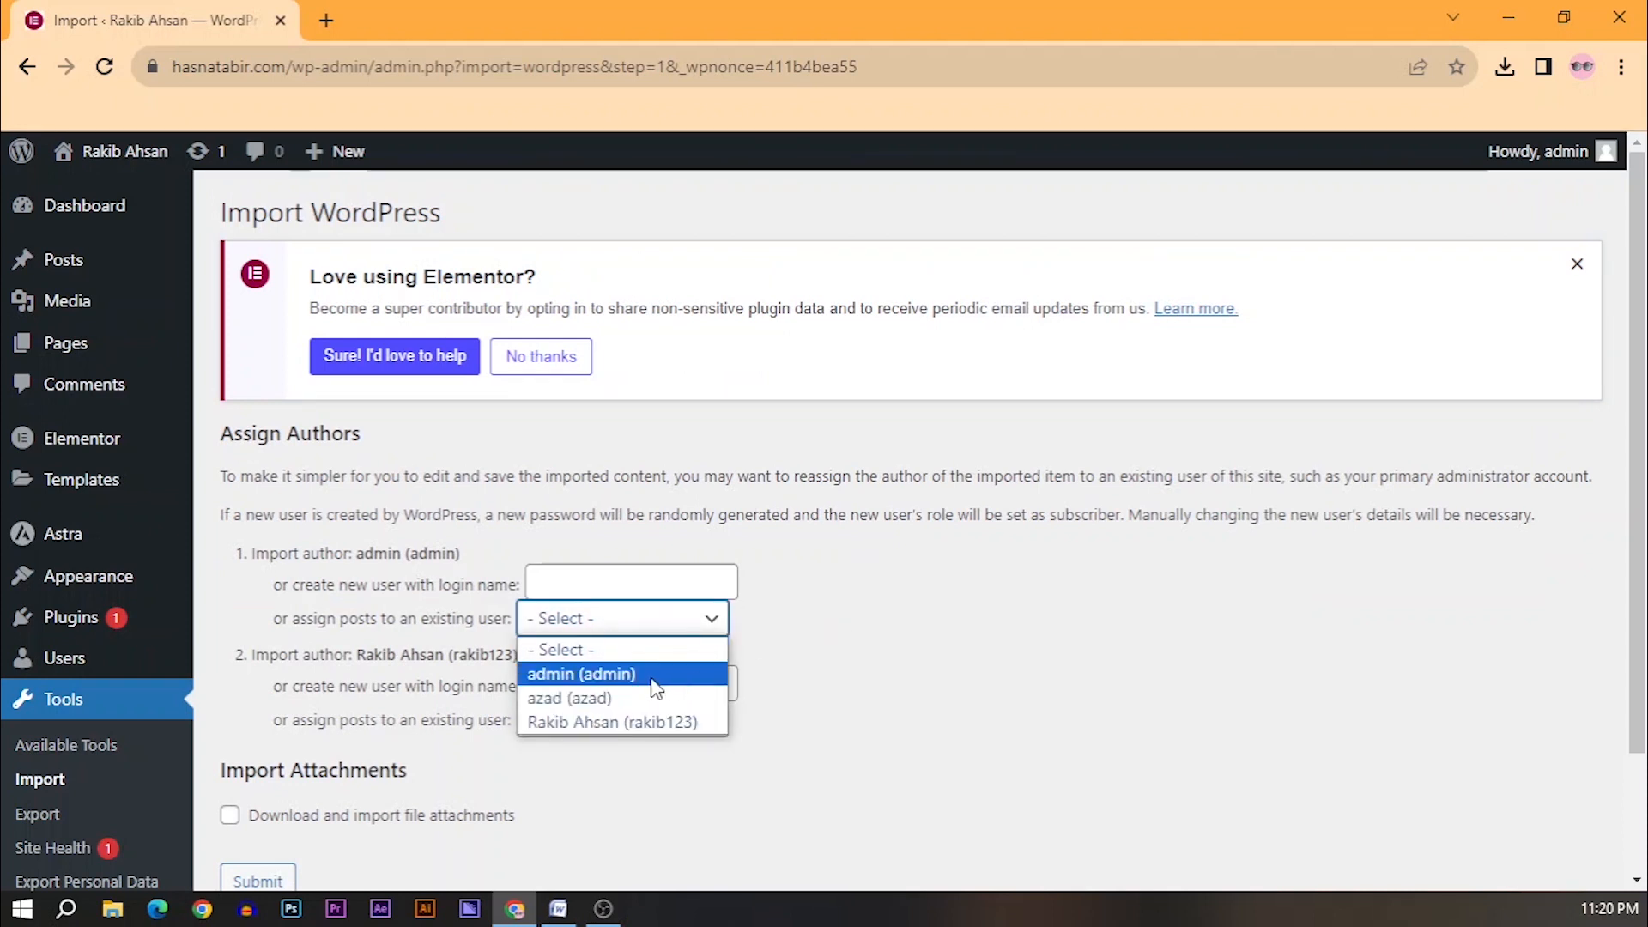
{"action": "left_click", "coordinate": [654, 678]}
{"action": "left_click", "coordinate": [600, 583]}
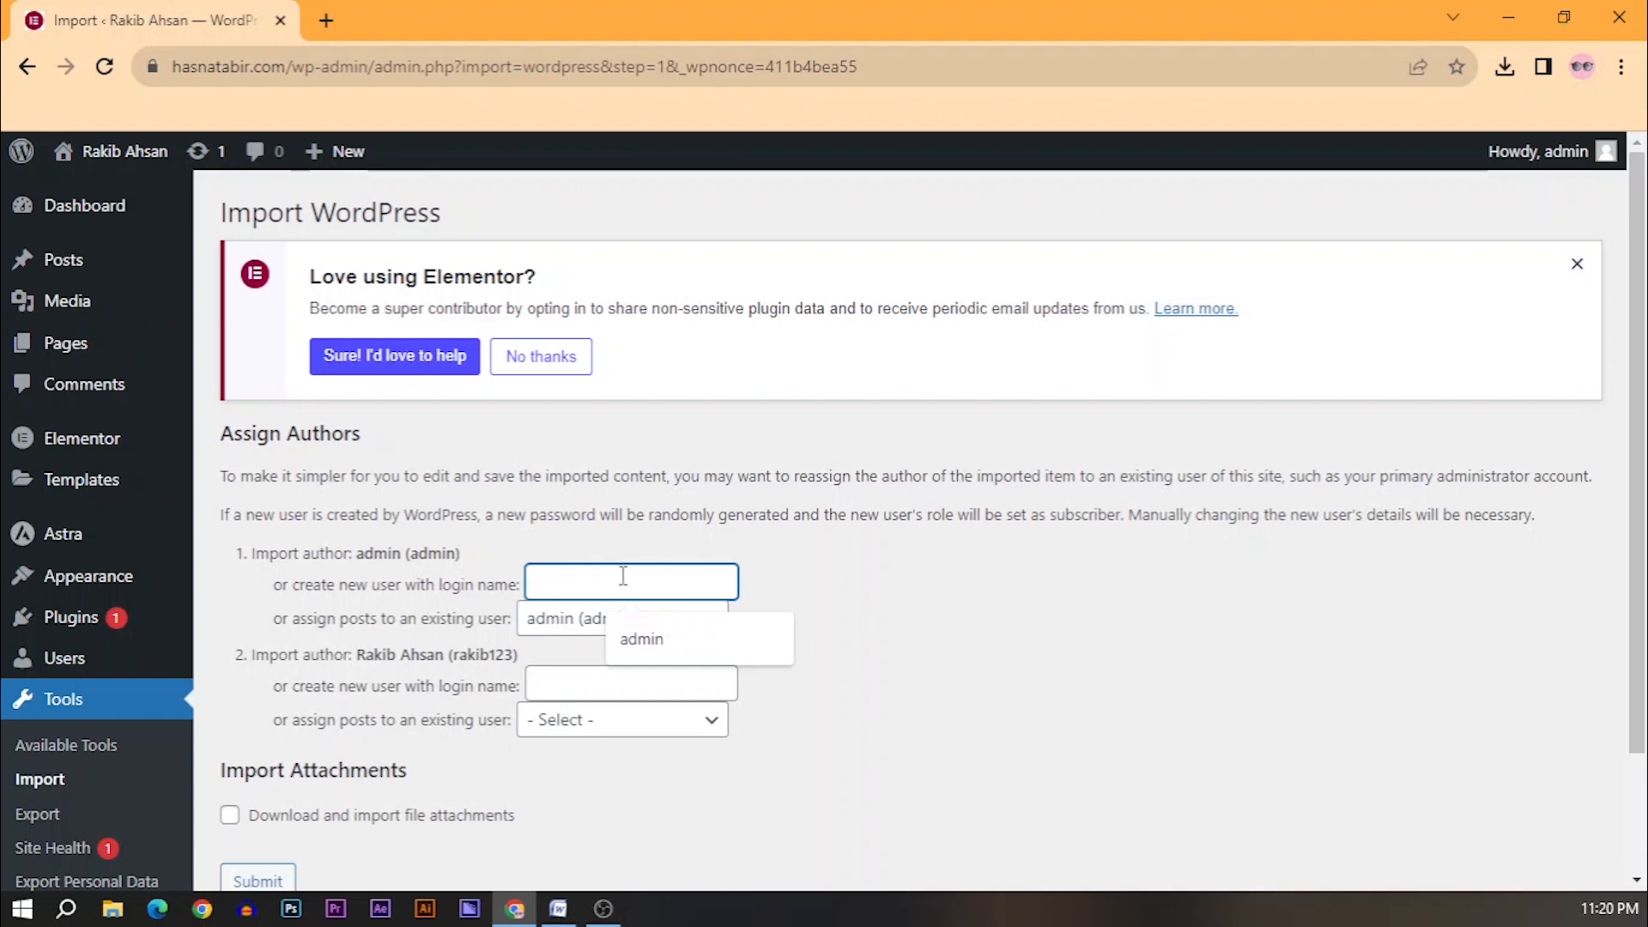
{"action": "left_click", "coordinate": [642, 635]}
Enter admin as the second import author's login name and assign that author's posts to the existing user admin.
{"action": "left_click", "coordinate": [573, 690]}
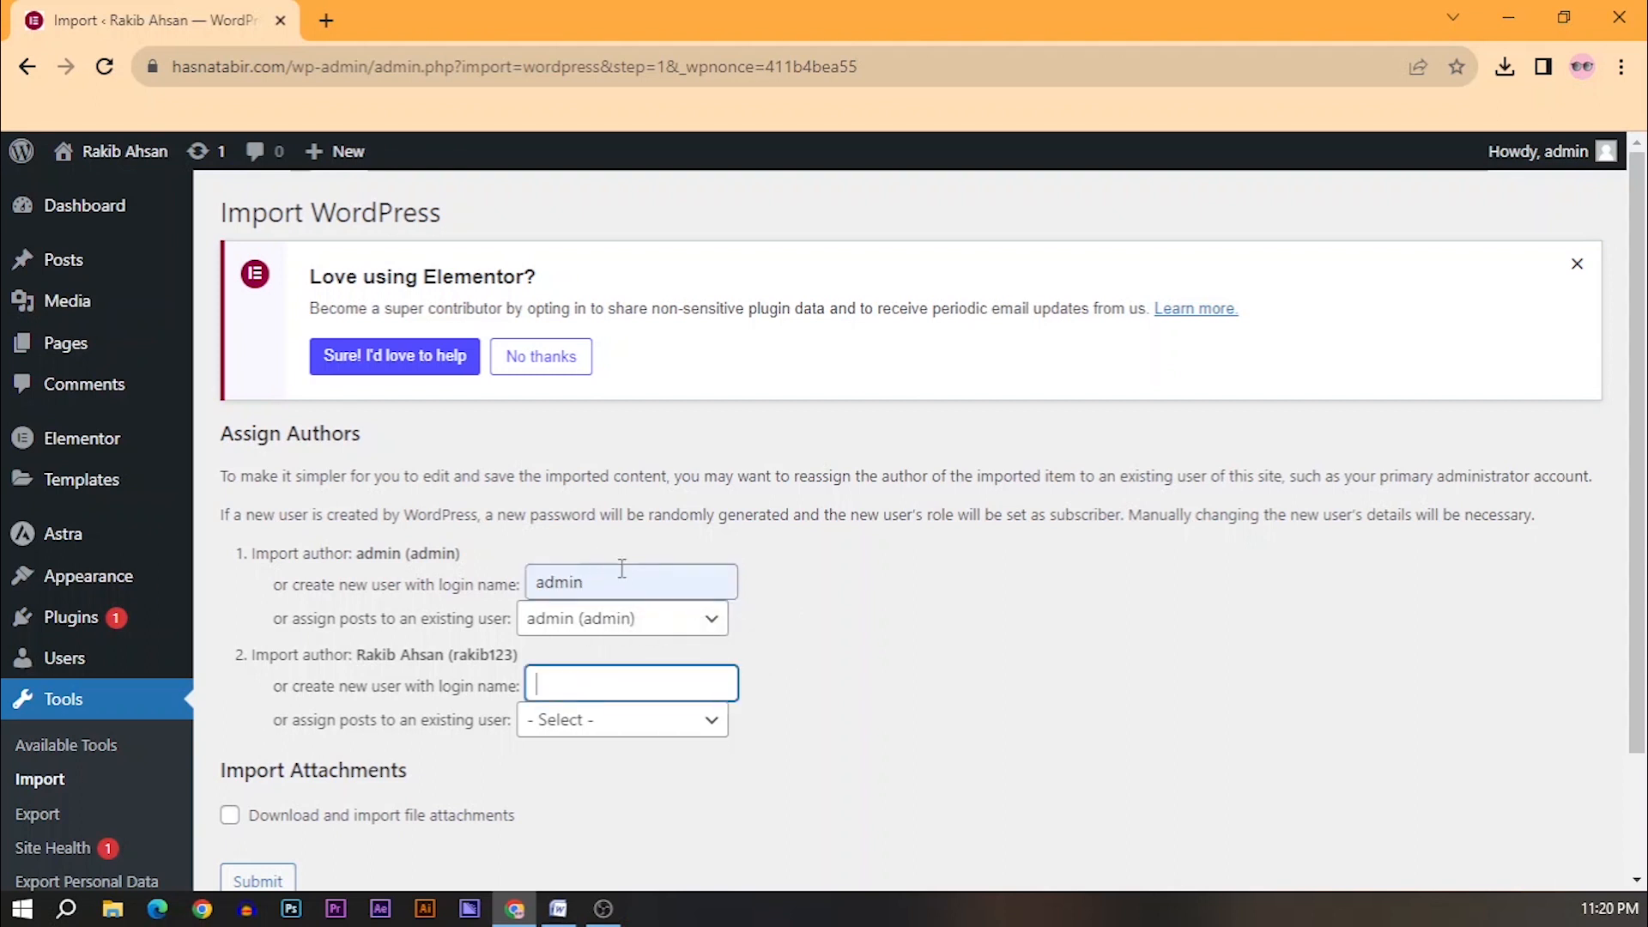
{"action": "left_click_drag", "start_coordinate": [621, 575], "coordinate": [504, 581]}
{"action": "key", "text": "ctrl+c"}
{"action": "left_click", "coordinate": [616, 684]}
{"action": "key", "text": "ctrl+v"}
{"action": "left_click", "coordinate": [700, 726]}
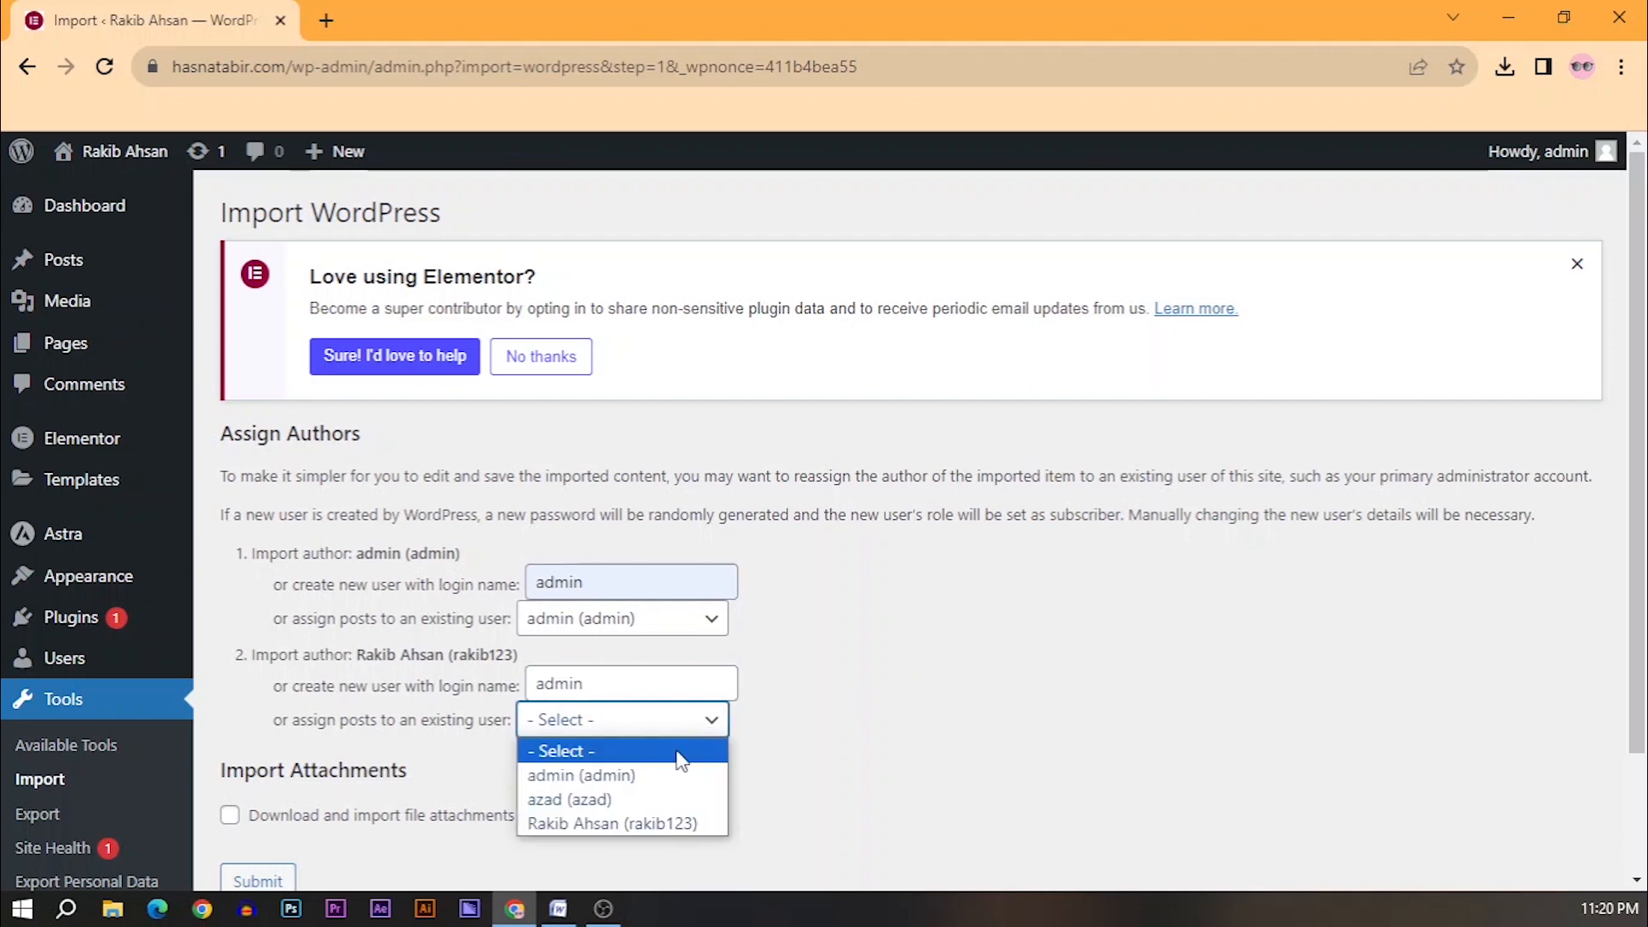
{"action": "left_click", "coordinate": [636, 782]}
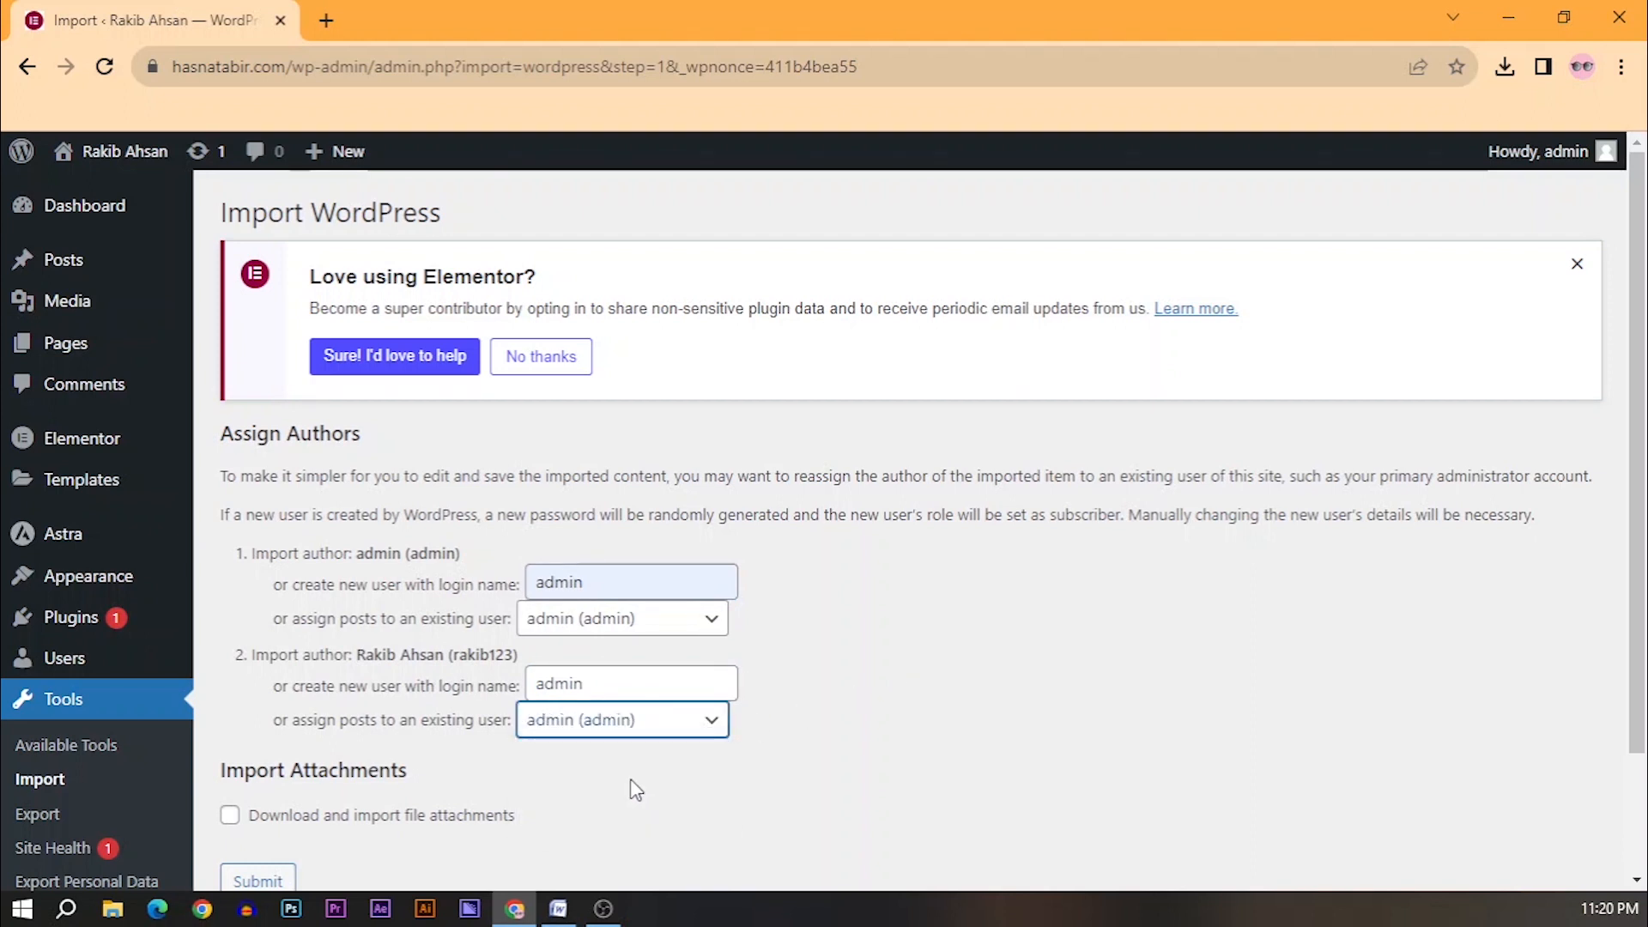
Run the import with downloading of file attachments enabled and look through the resulting import report.
{"action": "scroll", "coordinate": [550, 781], "scroll_direction": "down", "scroll_amount": 1}
{"action": "left_click", "coordinate": [231, 695]}
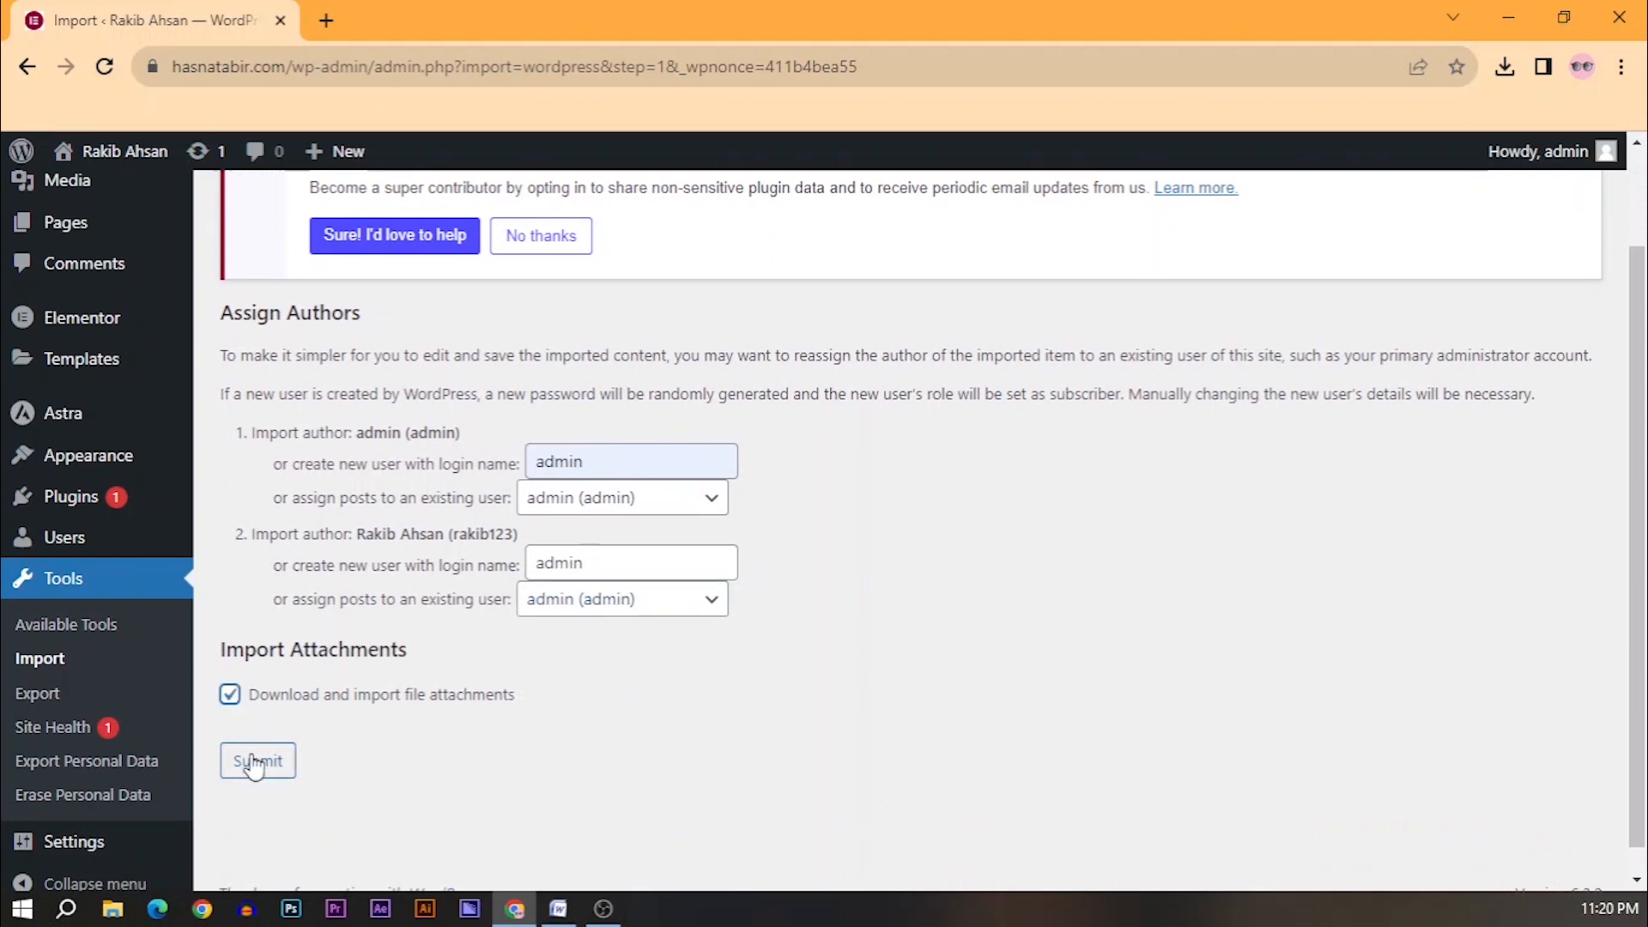
{"action": "left_click", "coordinate": [260, 766]}
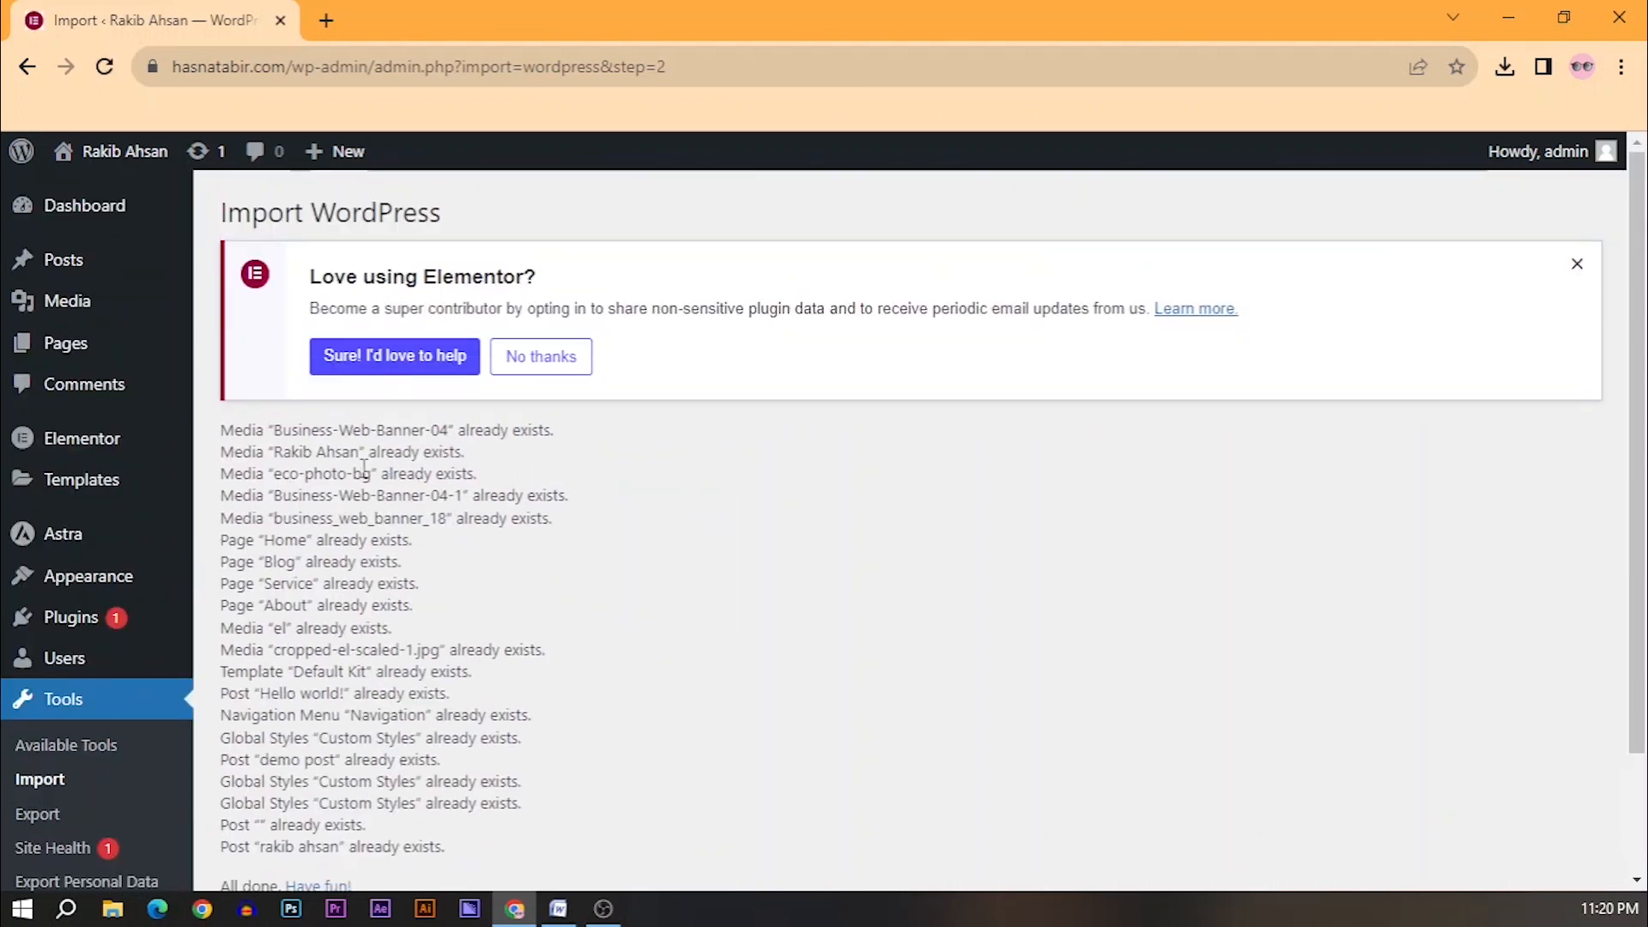
{"action": "scroll", "coordinate": [386, 471], "scroll_direction": "down", "scroll_amount": 3}
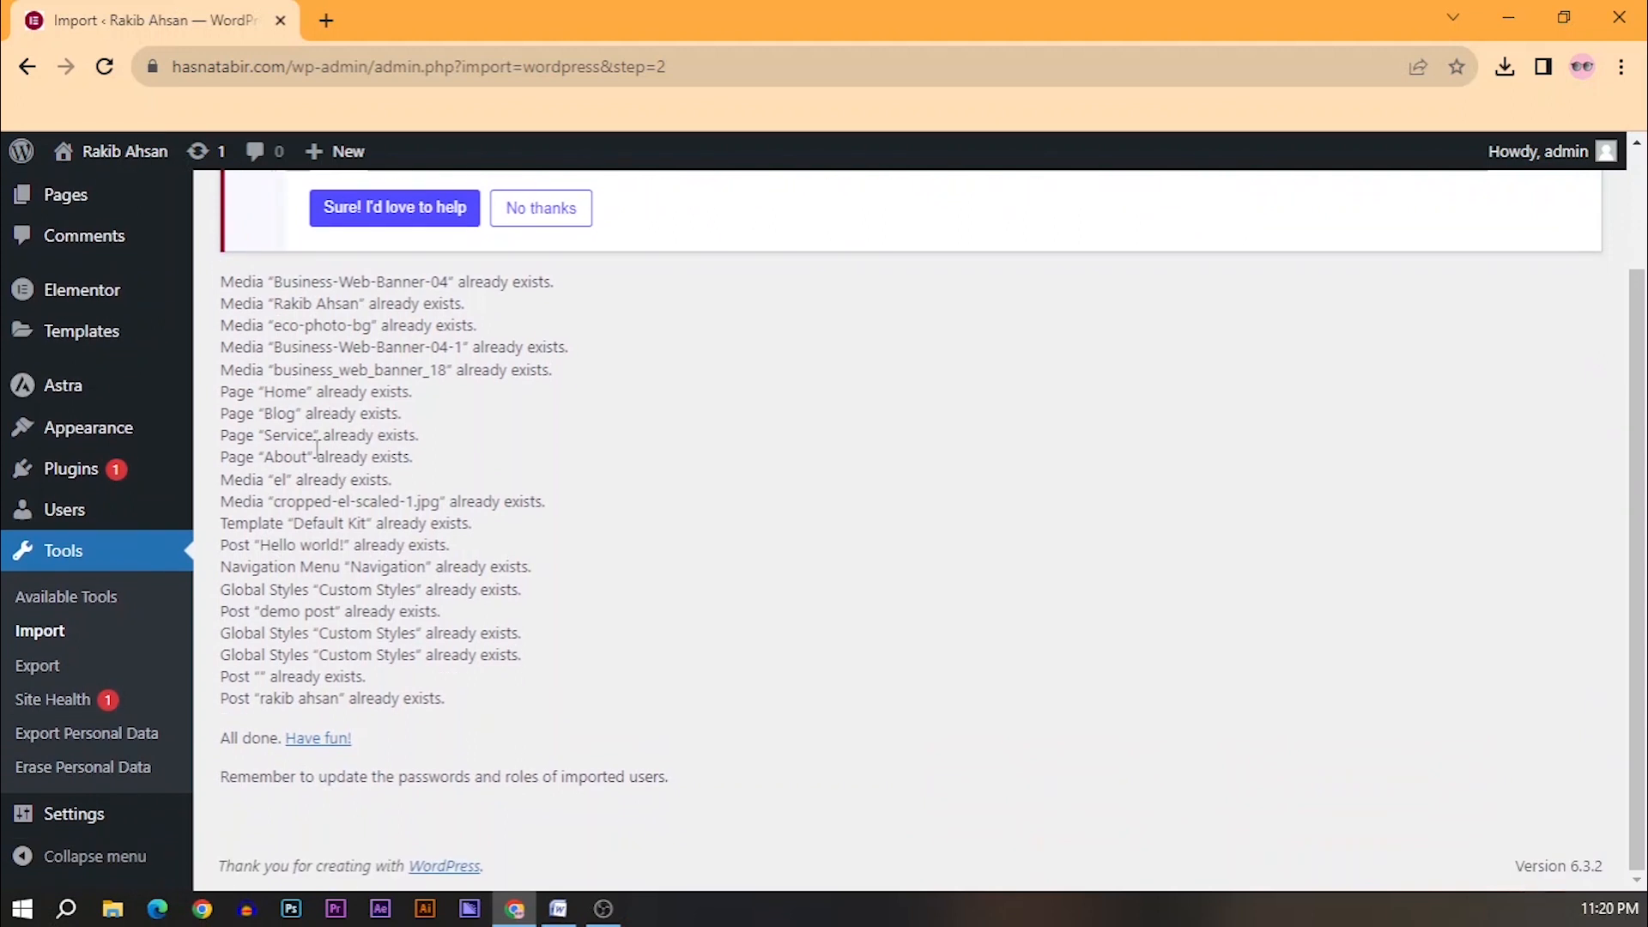
{"action": "scroll", "coordinate": [316, 448], "scroll_direction": "up", "scroll_amount": 3}
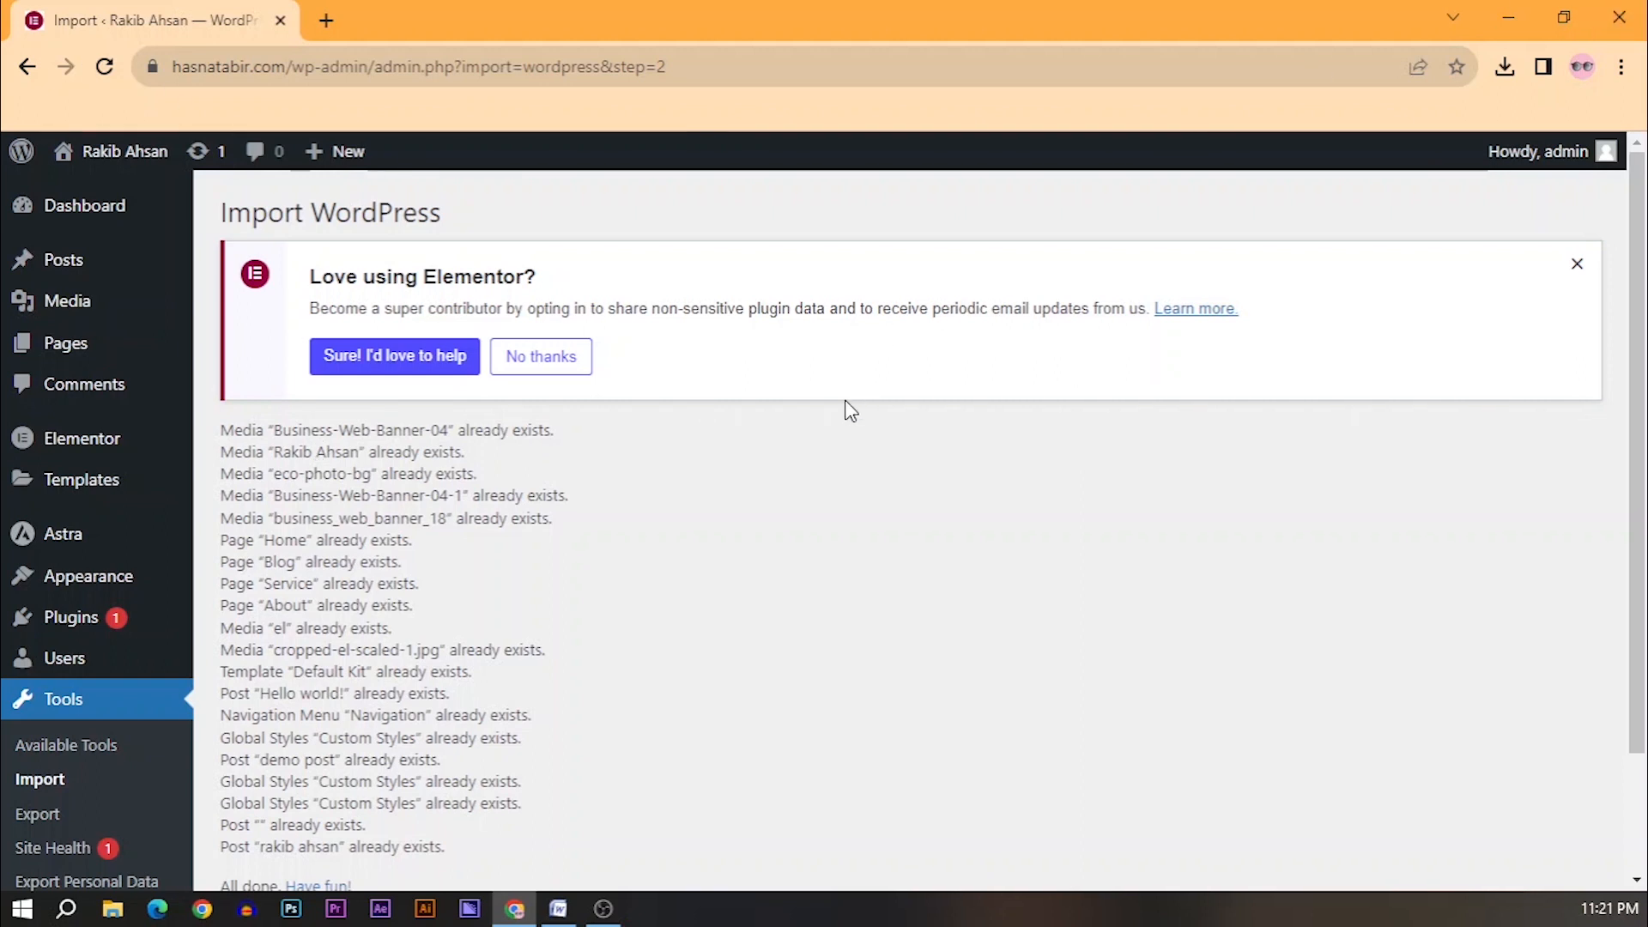
{"action": "scroll", "coordinate": [850, 410], "scroll_direction": "down", "scroll_amount": 1}
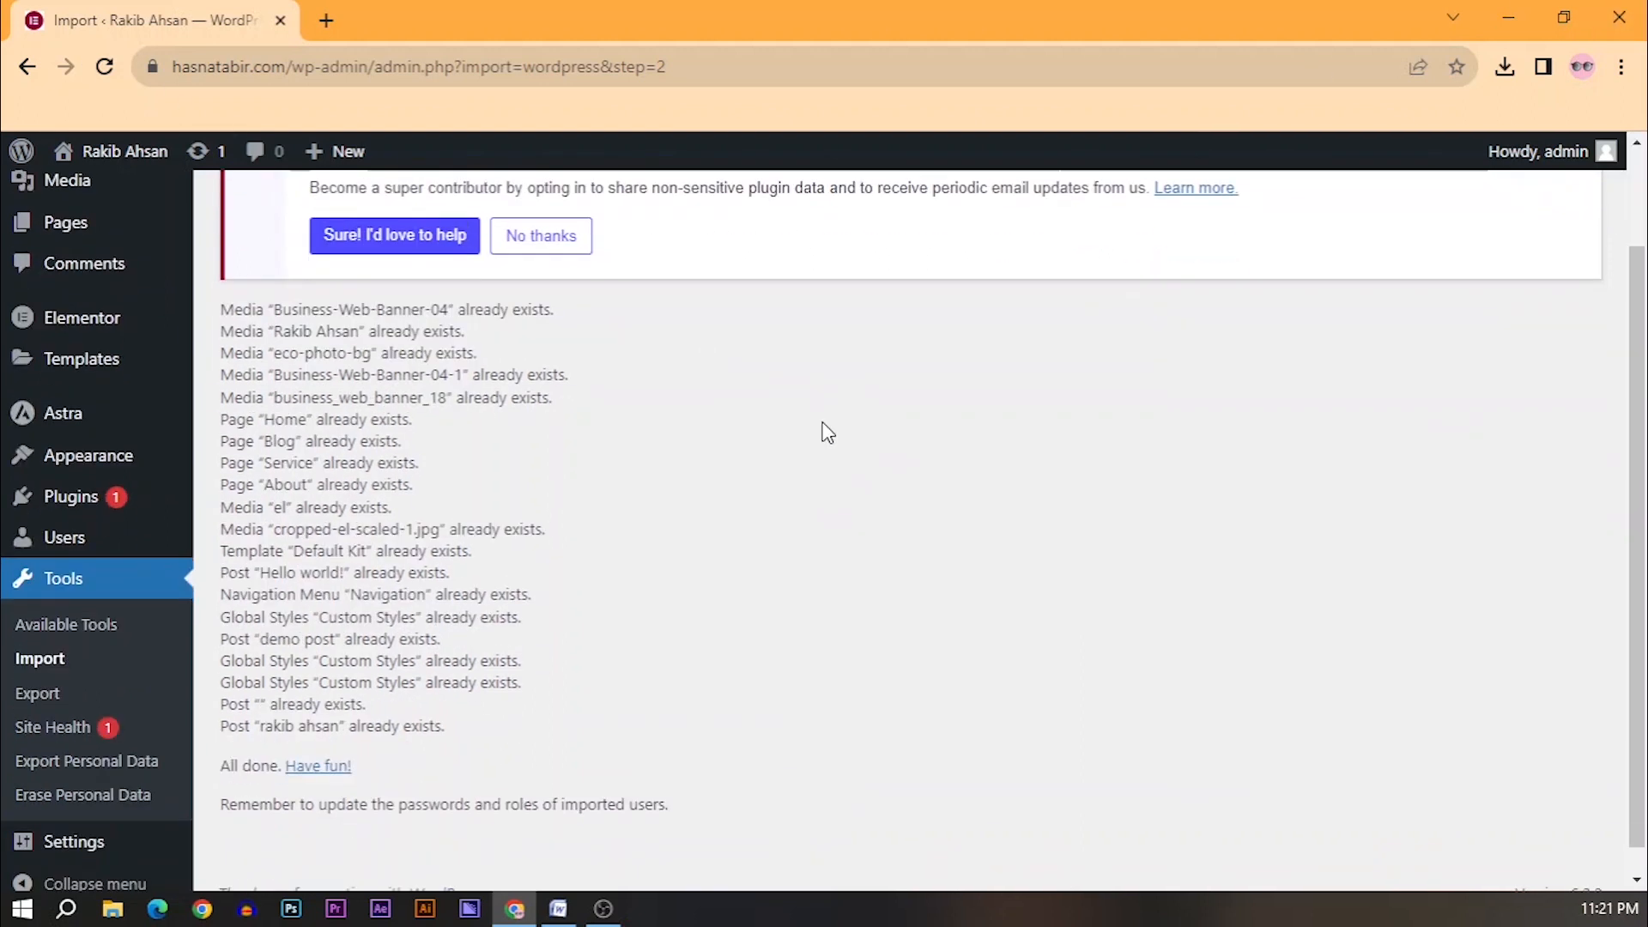
Open the Site Health page, look through its Status results and view the Info section.
{"action": "left_click", "coordinate": [48, 738]}
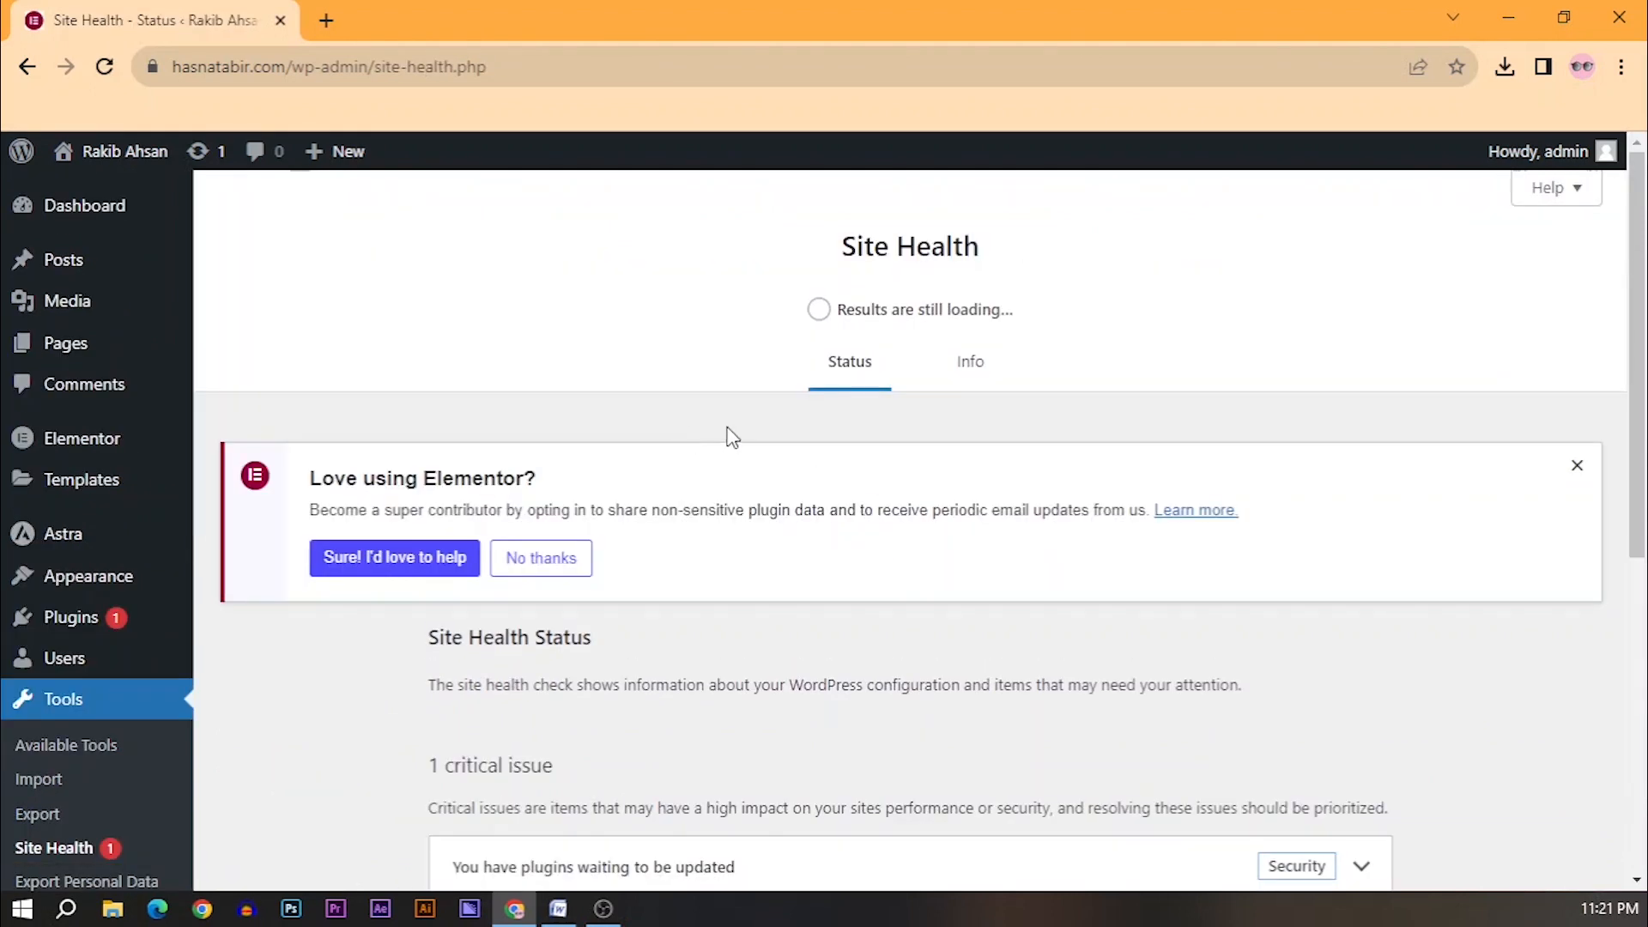
{"action": "scroll", "coordinate": [964, 558], "scroll_direction": "down", "scroll_amount": 3}
{"action": "scroll", "coordinate": [997, 563], "scroll_direction": "up", "scroll_amount": 3}
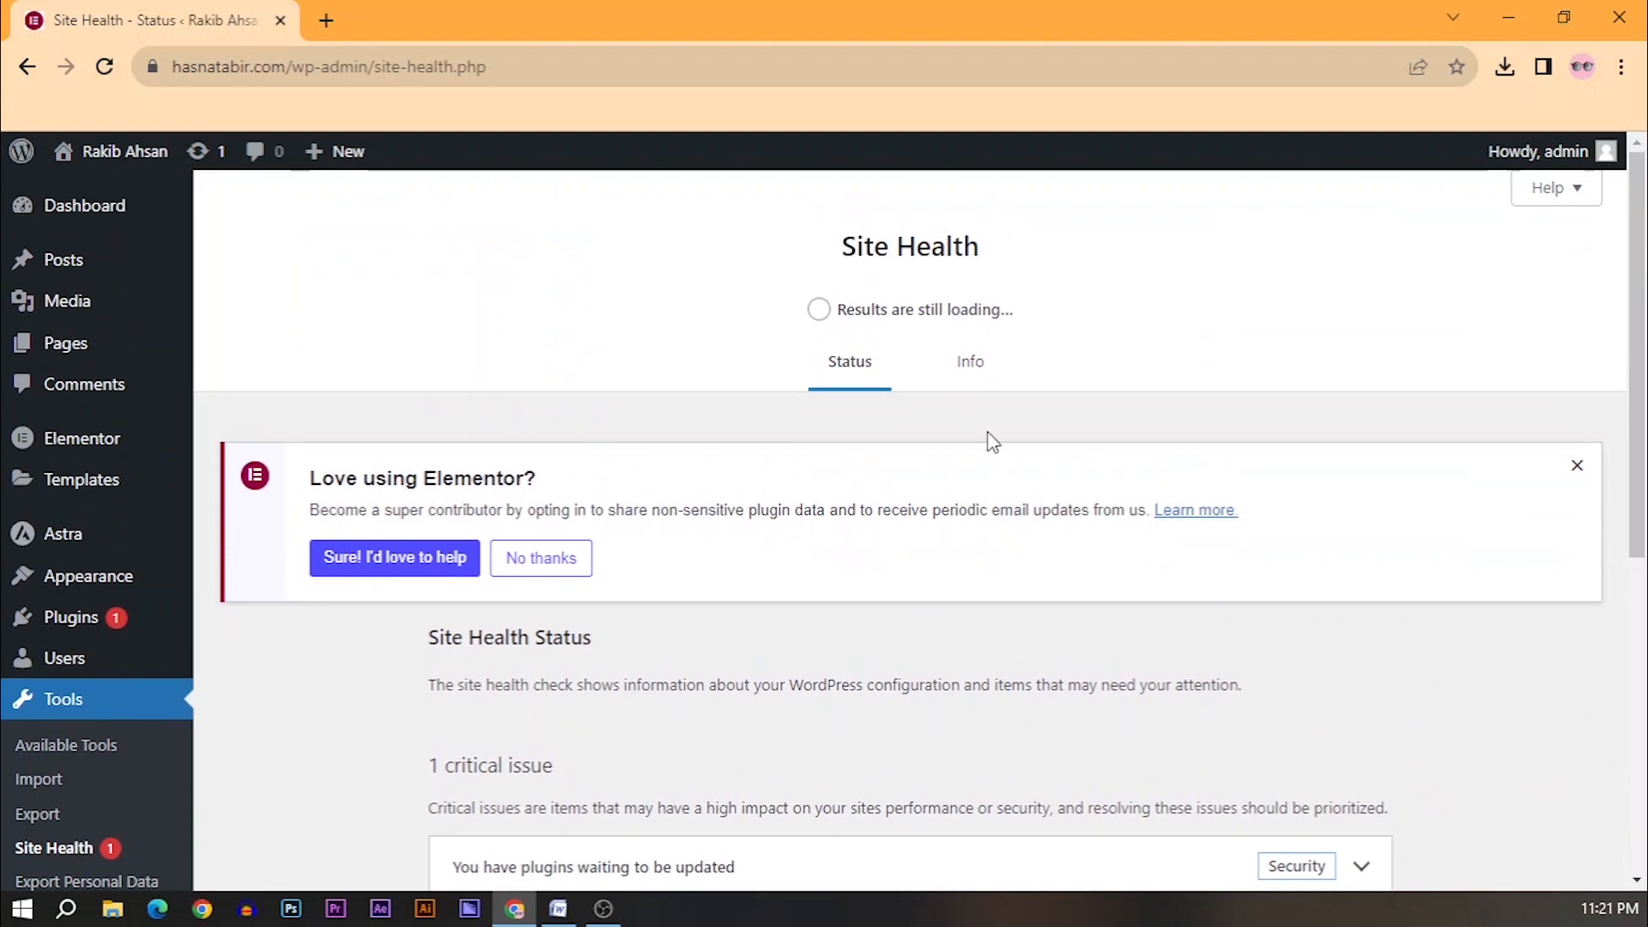
{"action": "scroll", "coordinate": [930, 497], "scroll_direction": "down", "scroll_amount": 7}
{"action": "scroll", "coordinate": [846, 548], "scroll_direction": "up", "scroll_amount": 7}
{"action": "left_click", "coordinate": [971, 361]}
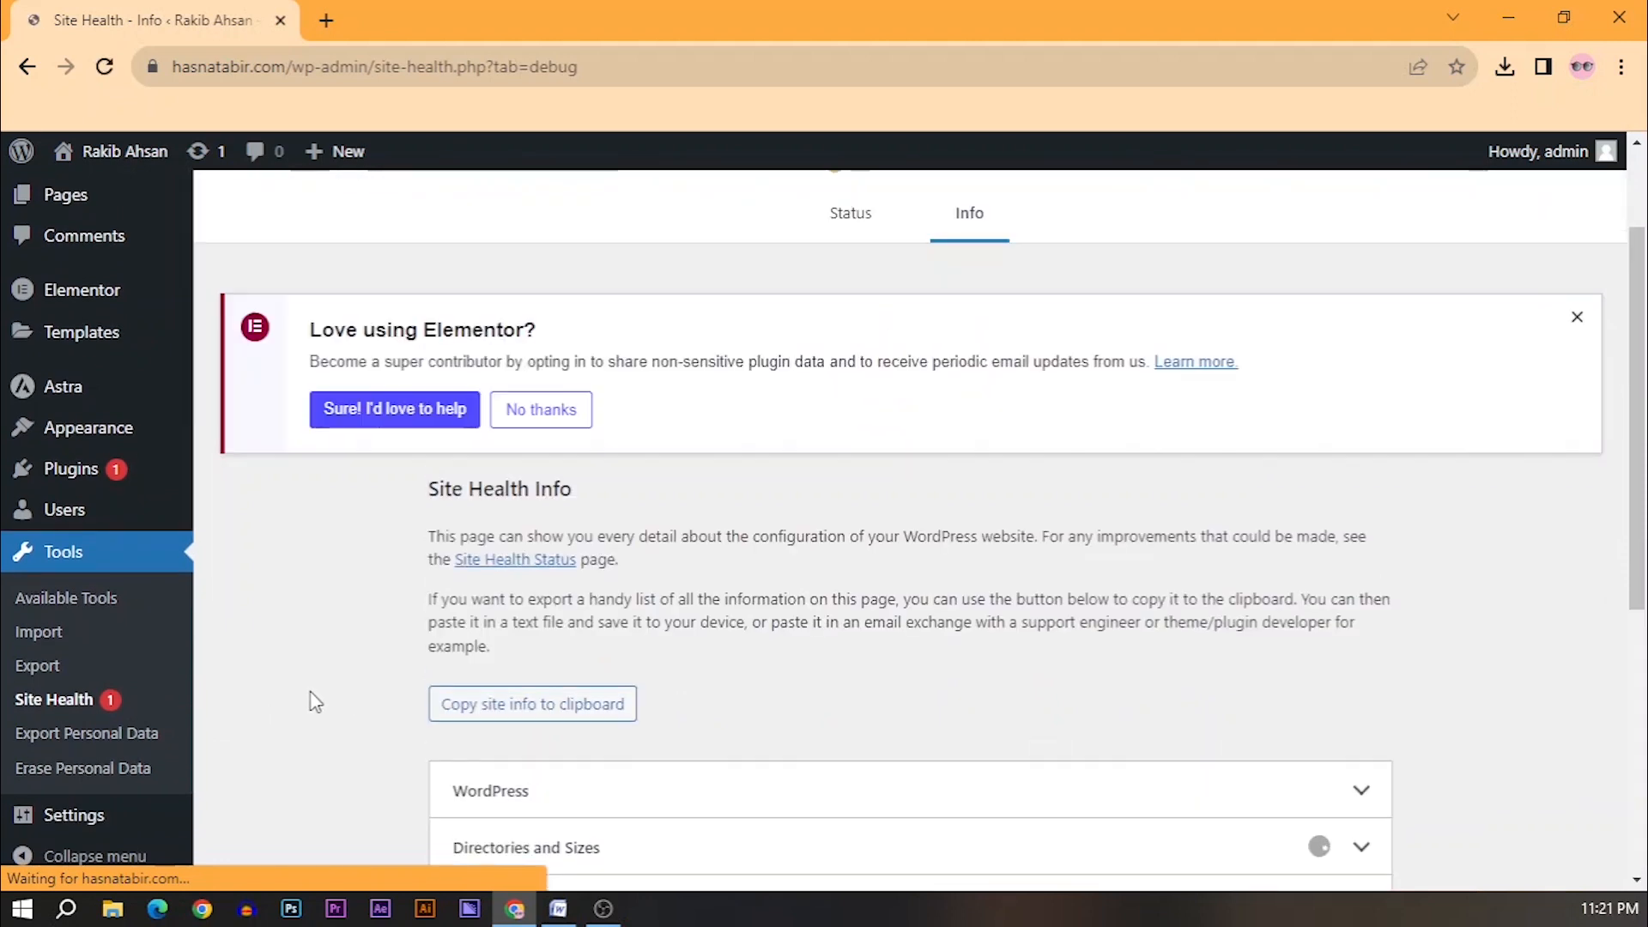
Open the Erase Personal Data page and look over its data erasure request form.
{"action": "left_click", "coordinate": [124, 766]}
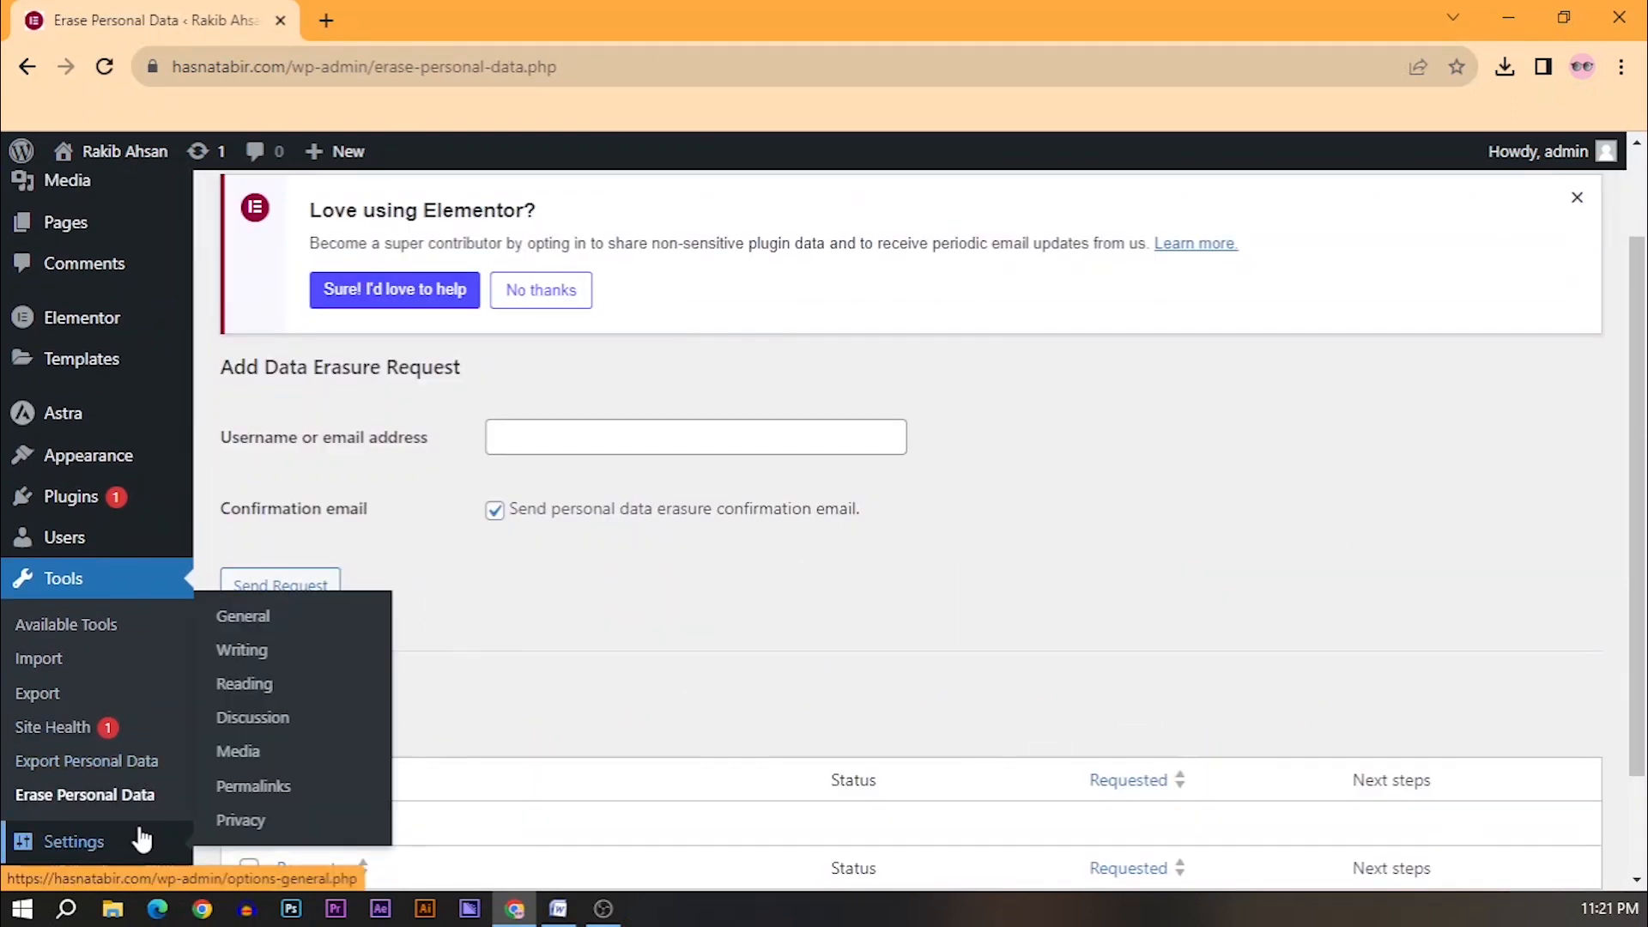
{"action": "scroll", "coordinate": [116, 829], "scroll_direction": "down", "scroll_amount": 1}
{"action": "scroll", "coordinate": [116, 828], "scroll_direction": "down", "scroll_amount": 1}
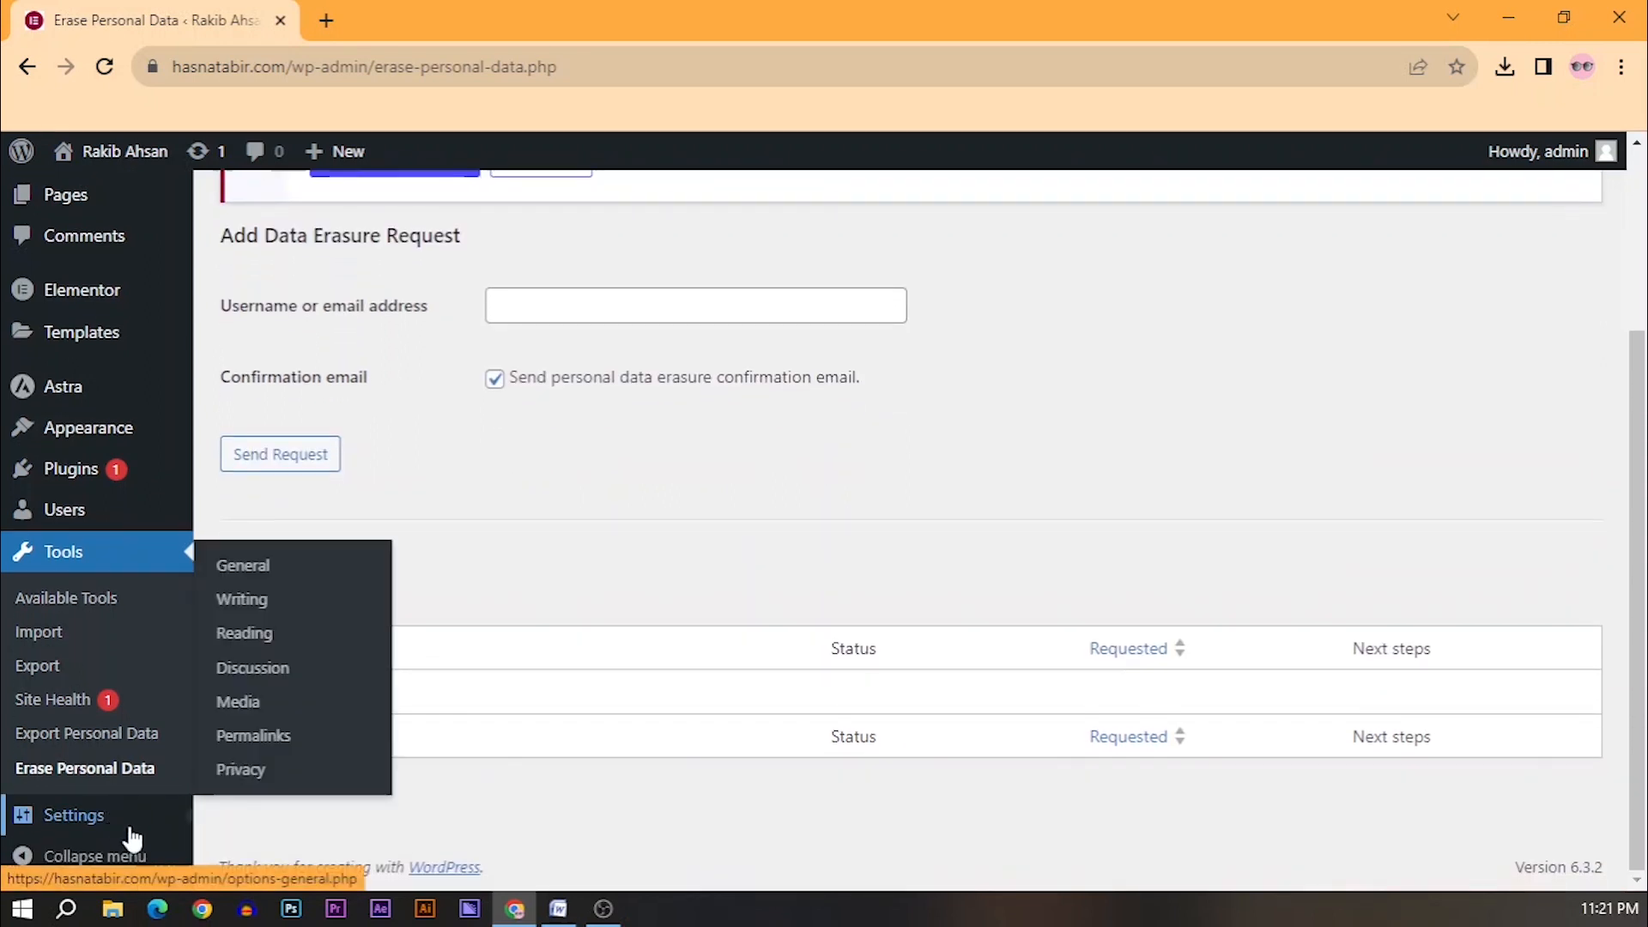
Open the General Settings and examine the site title, tagline and WordPress address fields.
{"action": "mouse_move", "coordinate": [75, 822]}
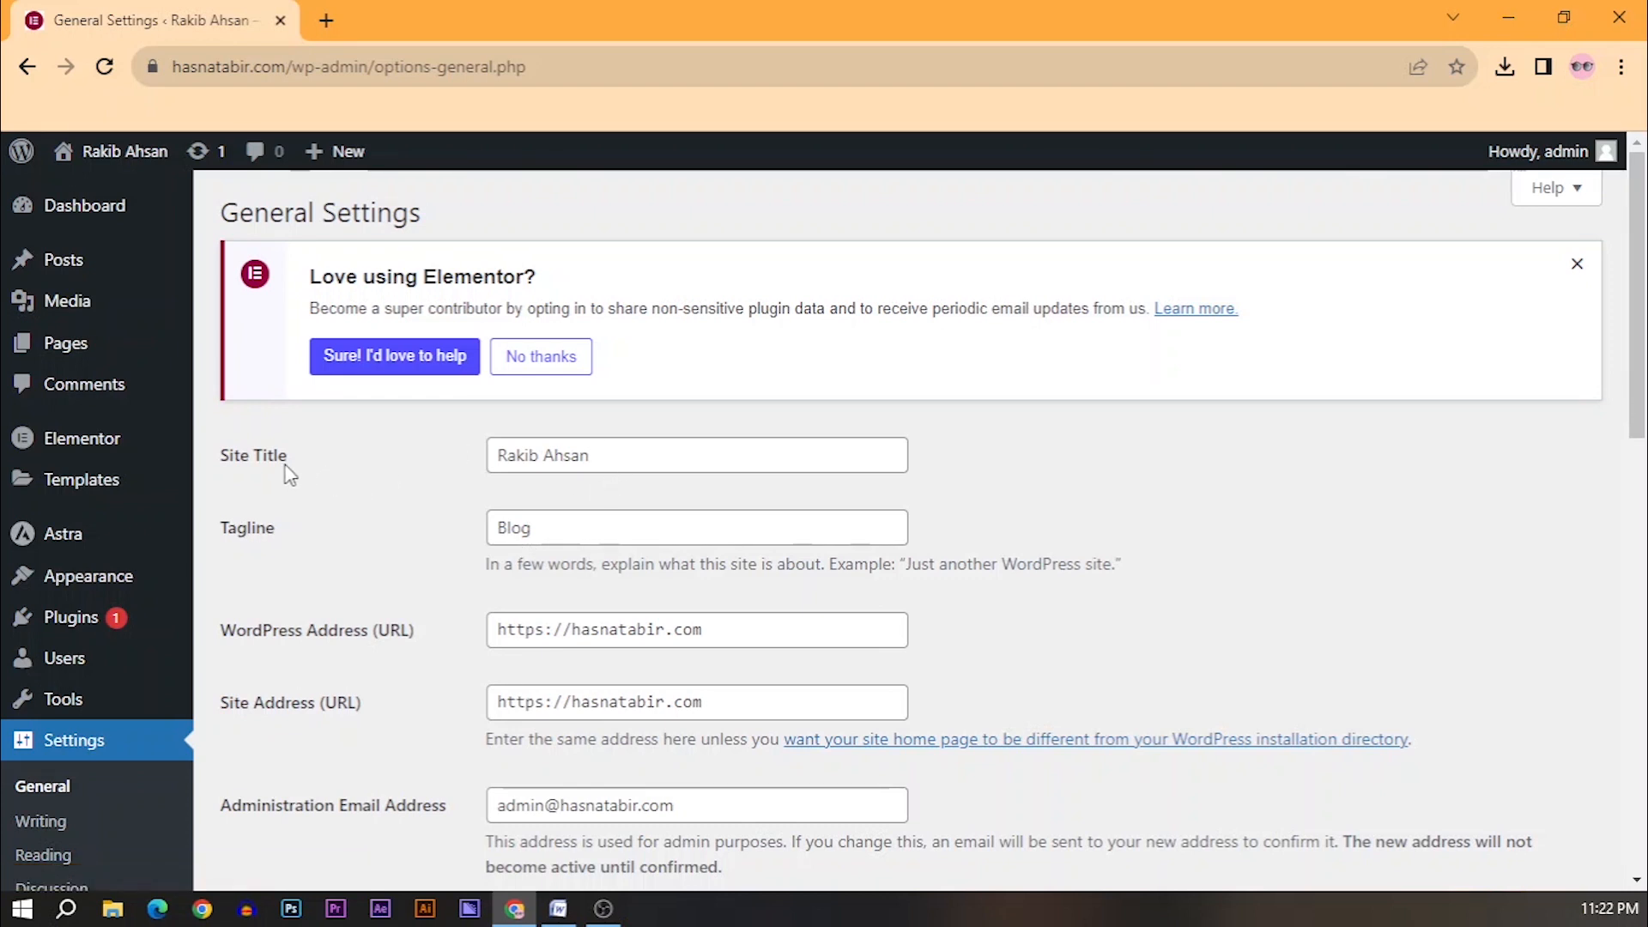
{"action": "left_click_drag", "start_coordinate": [288, 473], "coordinate": [220, 474]}
{"action": "double_click", "coordinate": [584, 534]}
{"action": "left_click", "coordinate": [359, 566]}
{"action": "left_click_drag", "start_coordinate": [639, 526], "coordinate": [472, 544]}
{"action": "left_click", "coordinate": [317, 623]}
{"action": "left_click_drag", "start_coordinate": [717, 629], "coordinate": [489, 629]}
{"action": "left_click", "coordinate": [470, 669]}
{"action": "left_click_drag", "start_coordinate": [739, 630], "coordinate": [494, 633]}
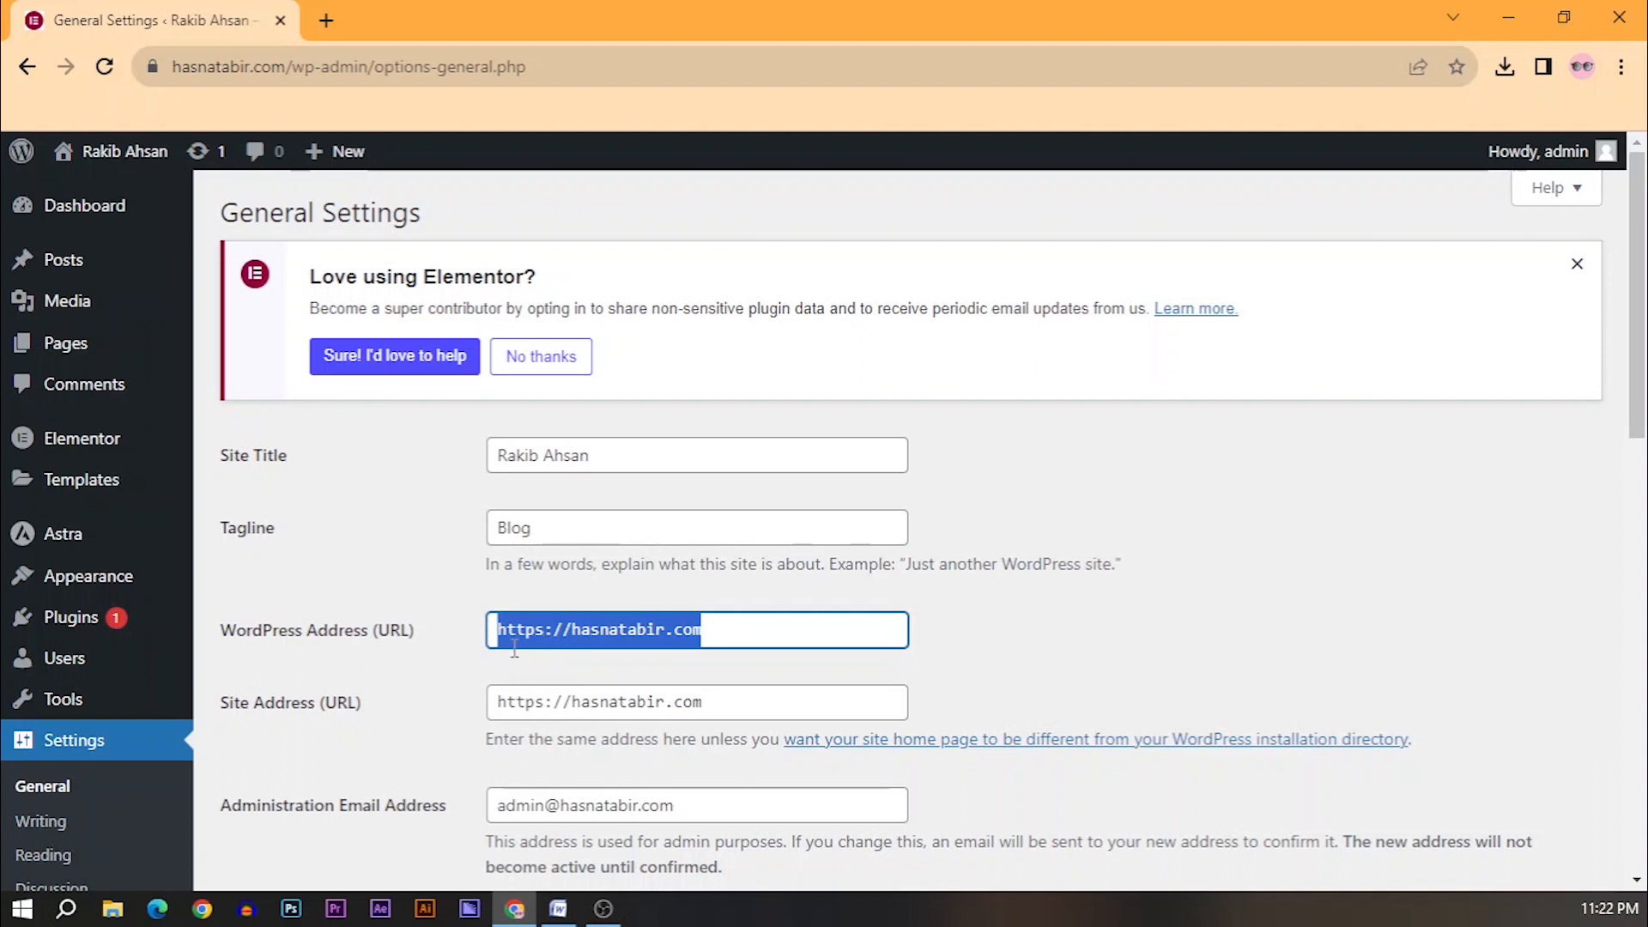
Examine the administration email address field in the General Settings.
{"action": "scroll", "coordinate": [515, 648], "scroll_direction": "down", "scroll_amount": 1}
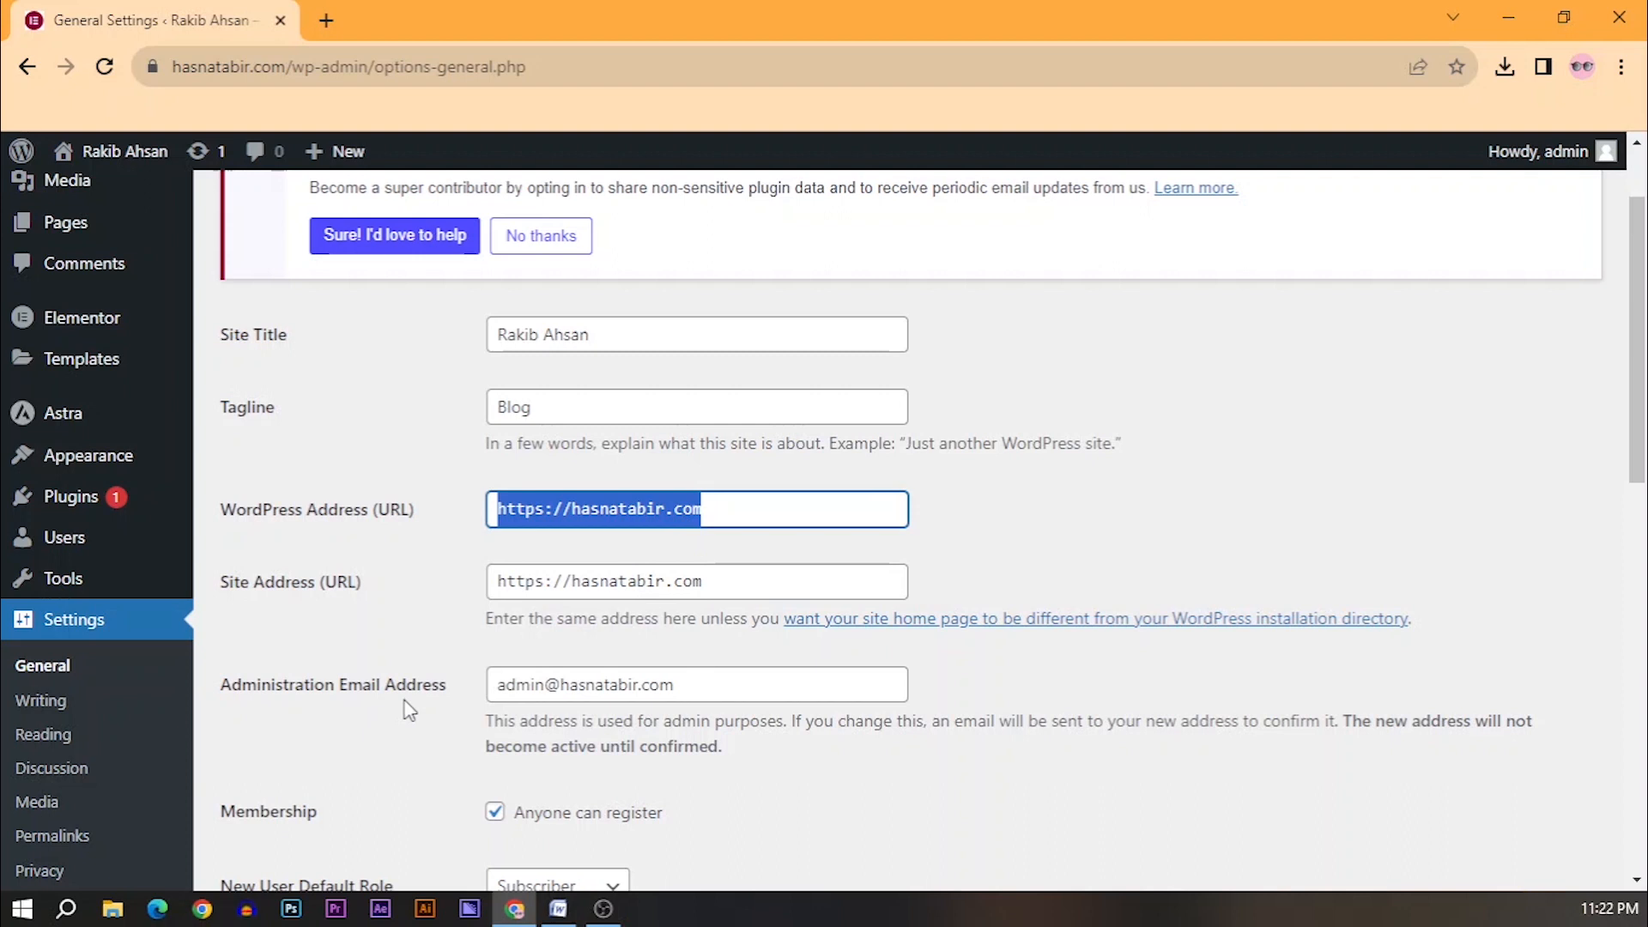
{"action": "left_click", "coordinate": [741, 684]}
{"action": "left_click_drag", "start_coordinate": [742, 677], "coordinate": [492, 684]}
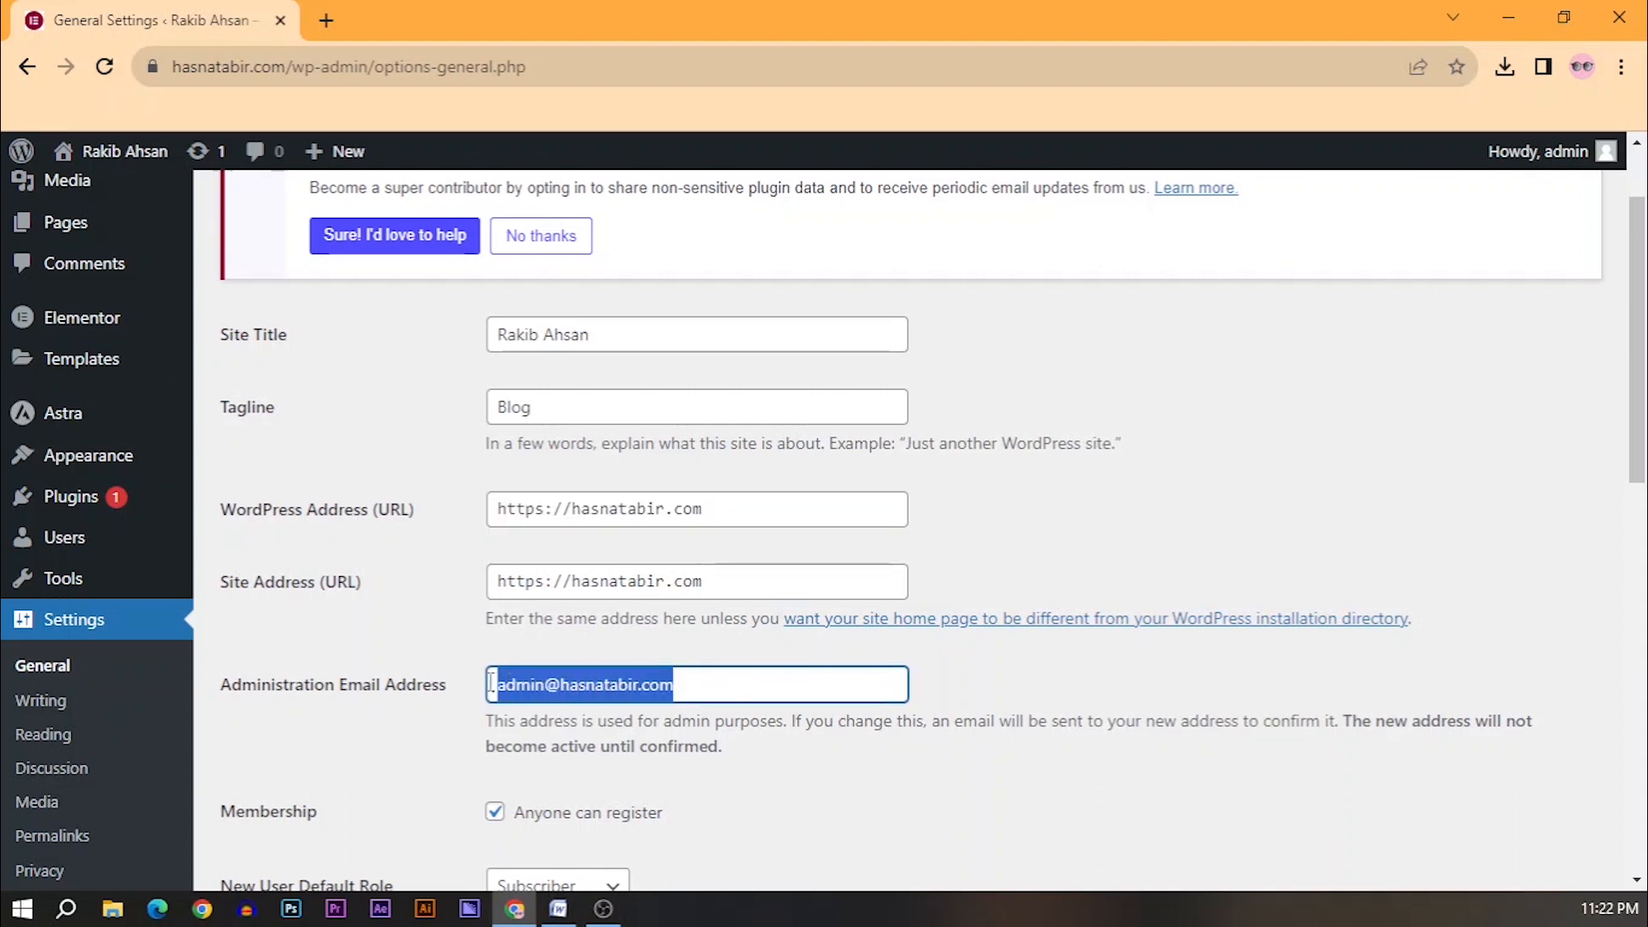
{"action": "left_click", "coordinate": [394, 774]}
Turn the Anyone can register membership option off and back on.
{"action": "scroll", "coordinate": [387, 771], "scroll_direction": "down", "scroll_amount": 1}
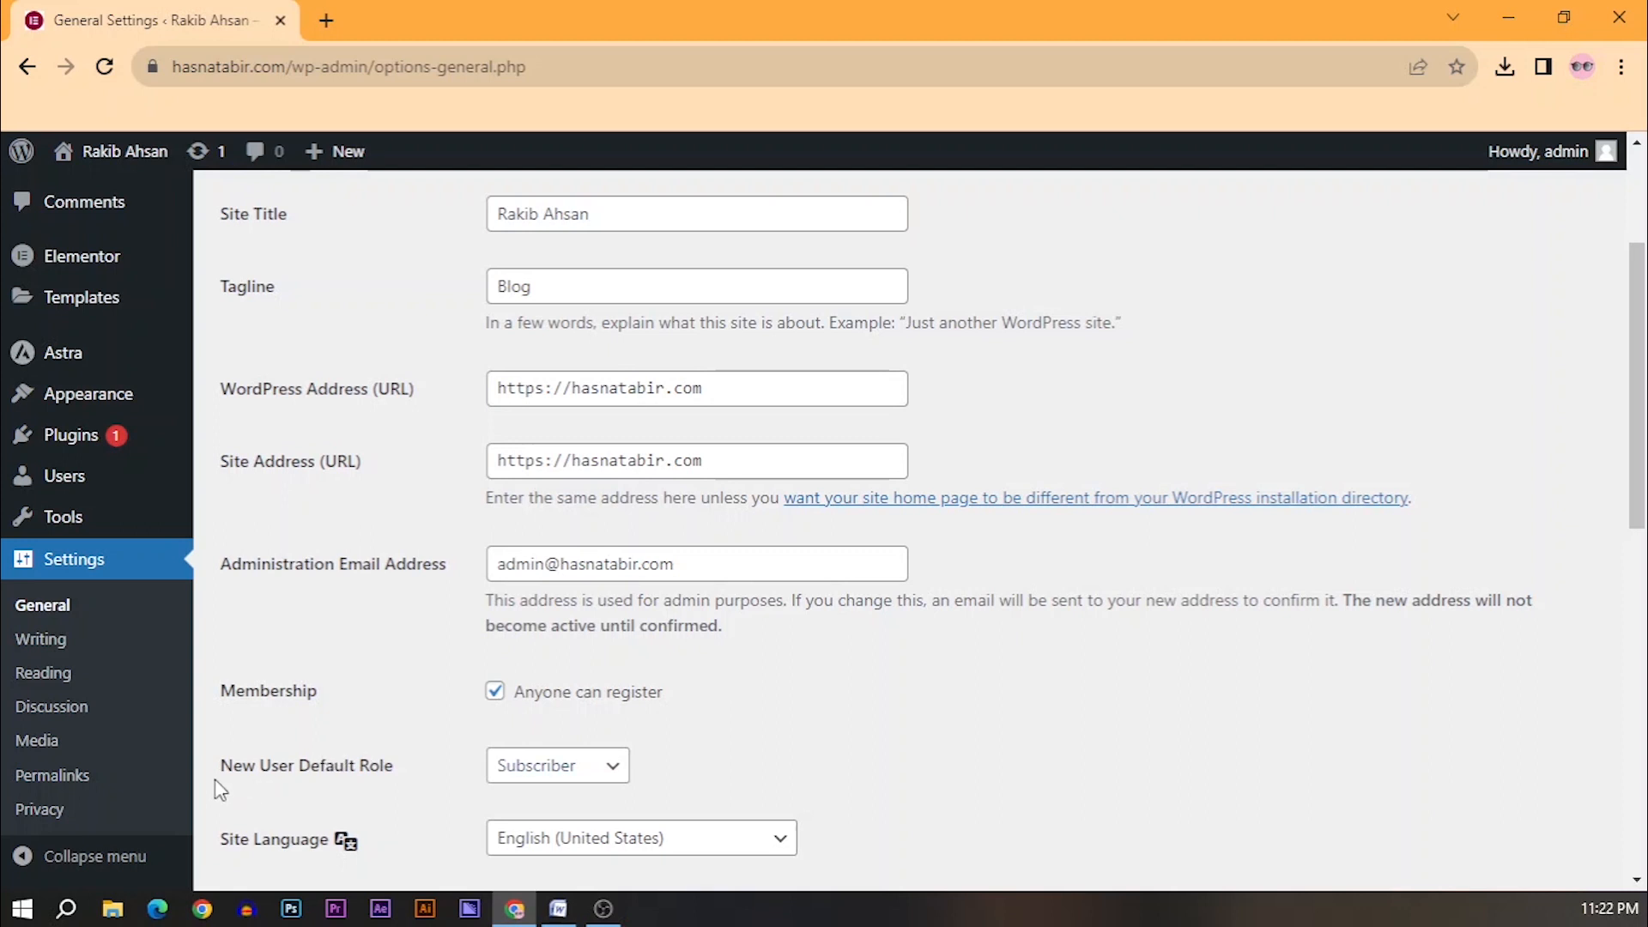
{"action": "left_click", "coordinate": [492, 692]}
{"action": "left_click", "coordinate": [496, 692]}
{"action": "left_click_drag", "start_coordinate": [689, 699], "coordinate": [523, 691]}
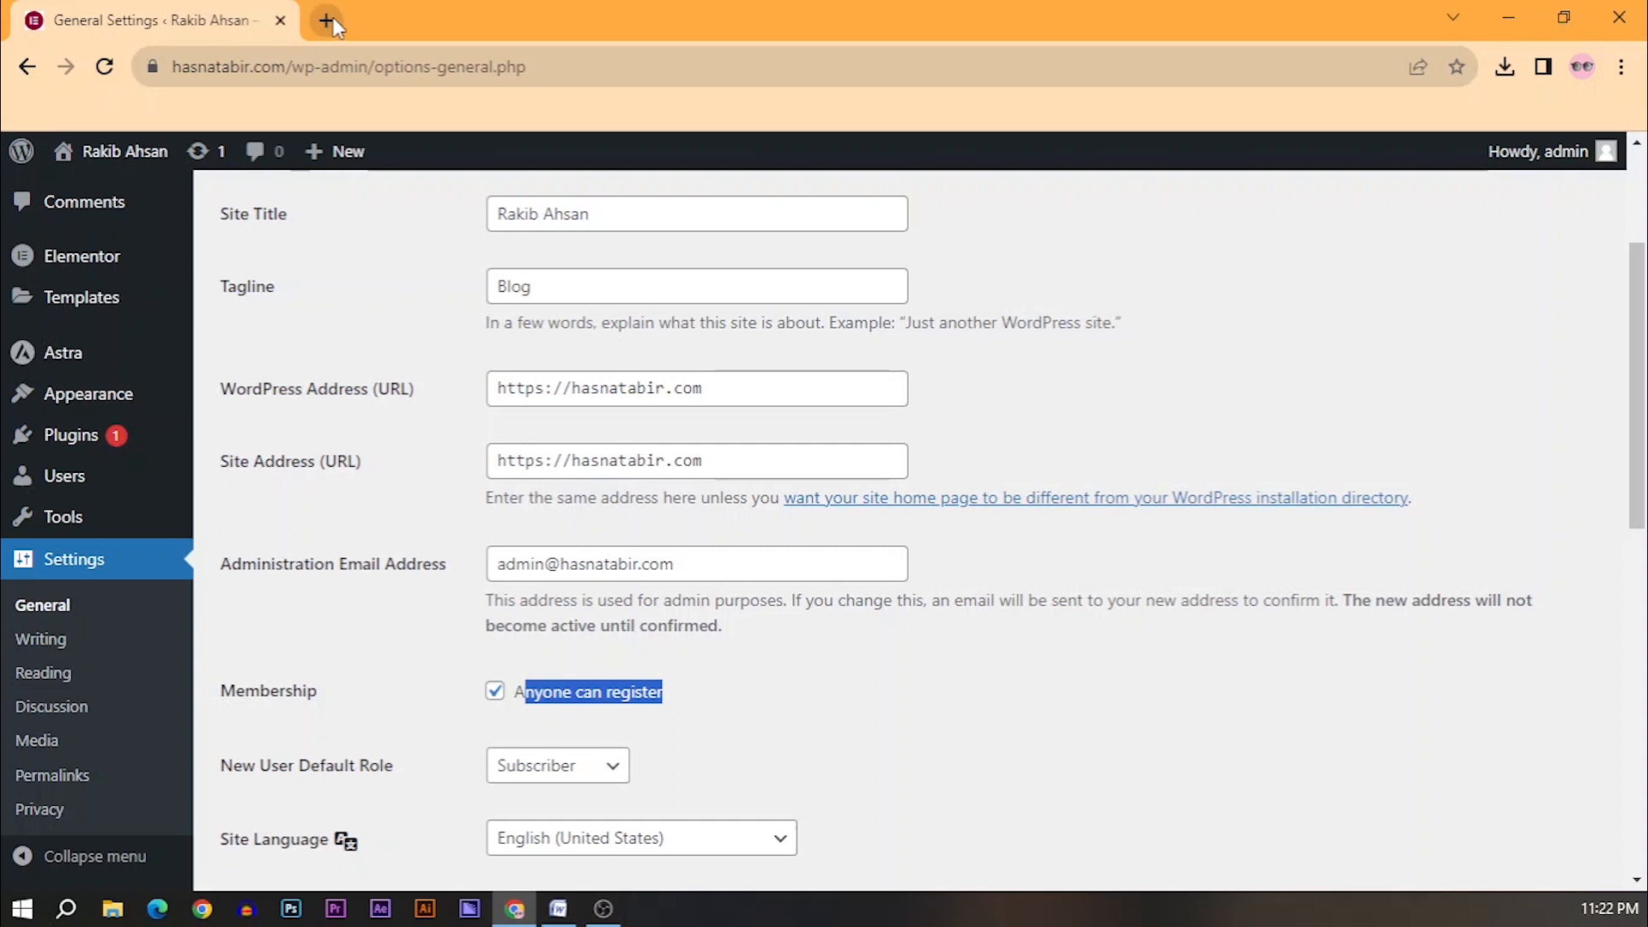
Copy the site's wp-admin address, open it in a new browser tab to view the Dashboard, and close that tab.
{"action": "left_click_drag", "start_coordinate": [378, 66], "coordinate": [173, 66]}
{"action": "key", "text": "ctrl+c"}
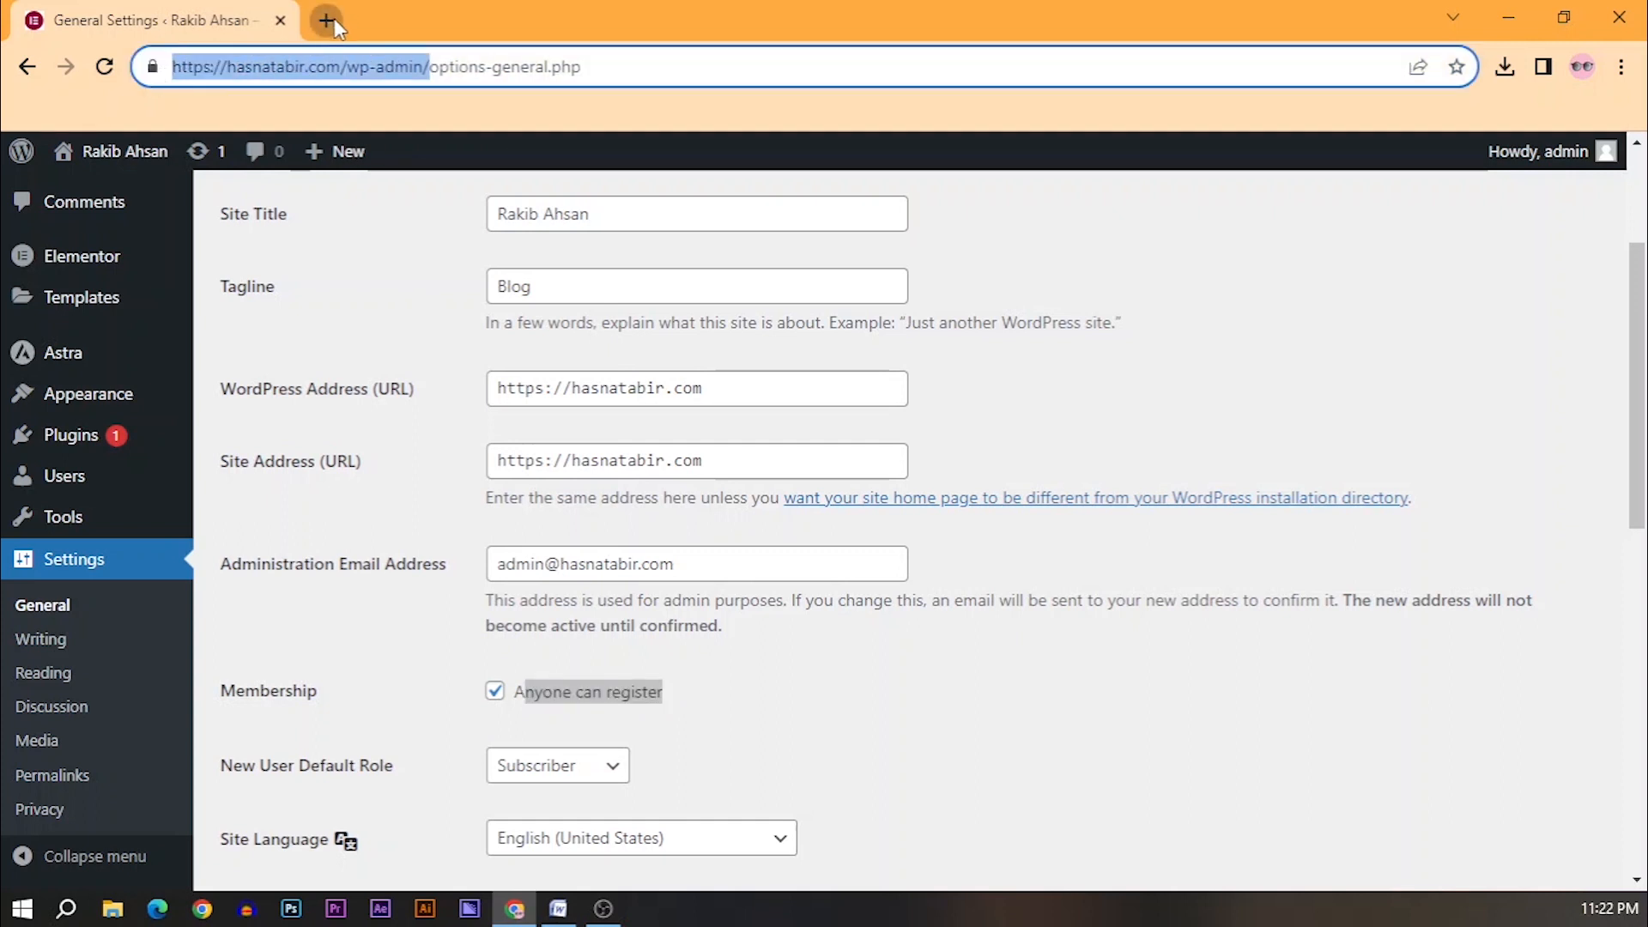
{"action": "left_click", "coordinate": [333, 18]}
{"action": "key", "text": "ctrl+v"}
{"action": "key", "text": "Return"}
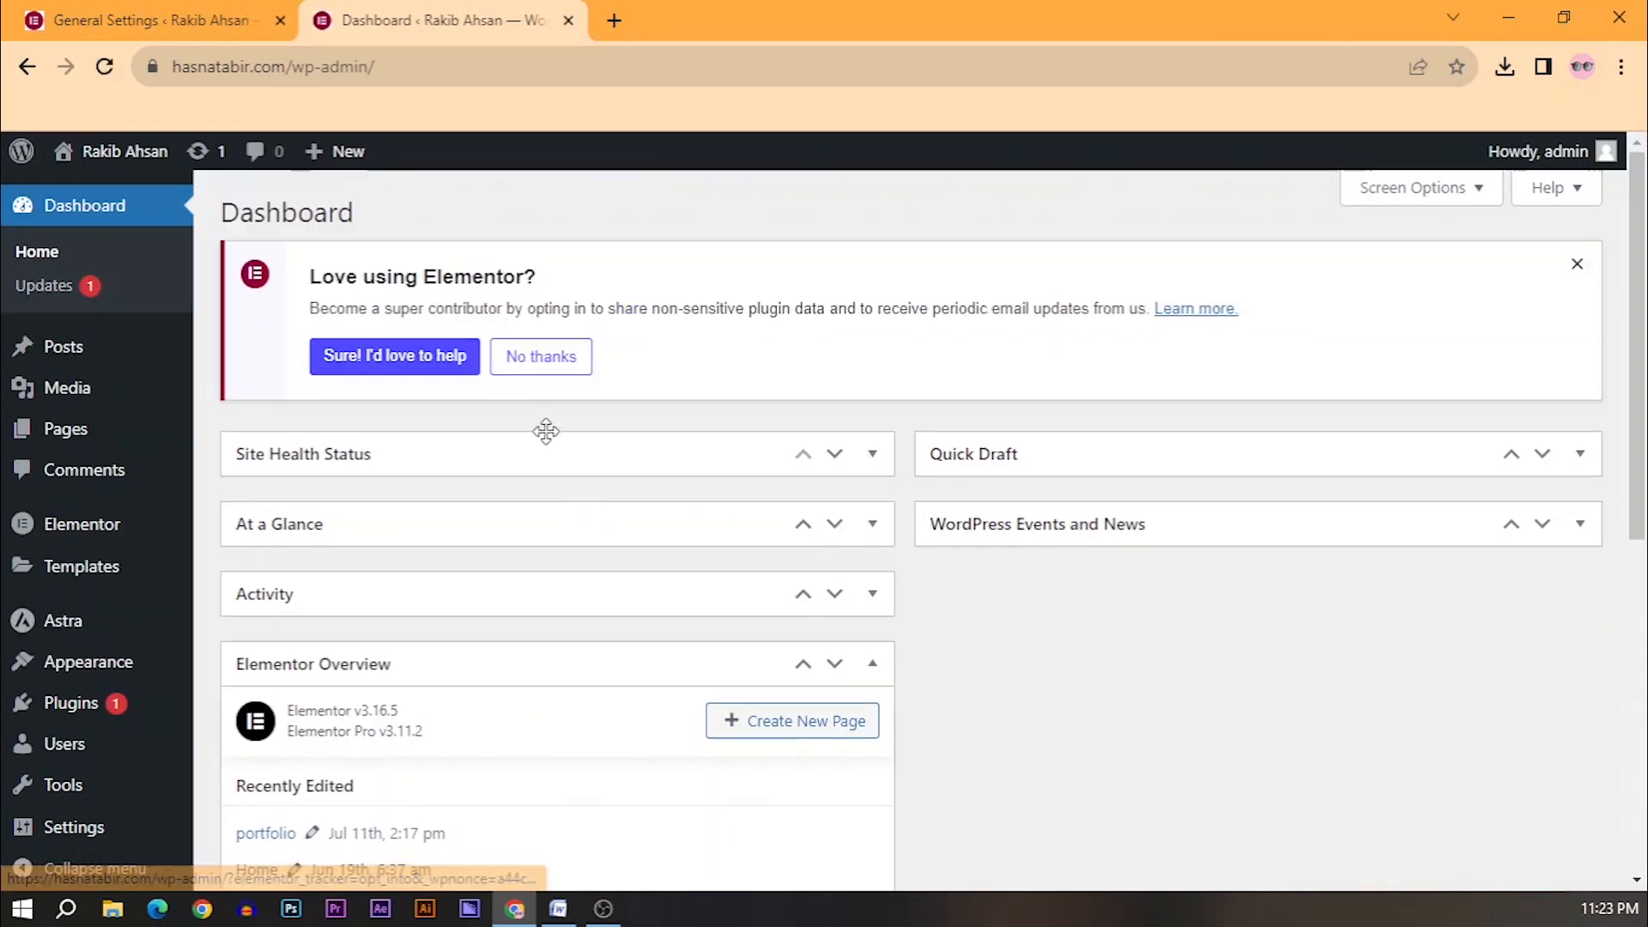
{"action": "left_click", "coordinate": [568, 20]}
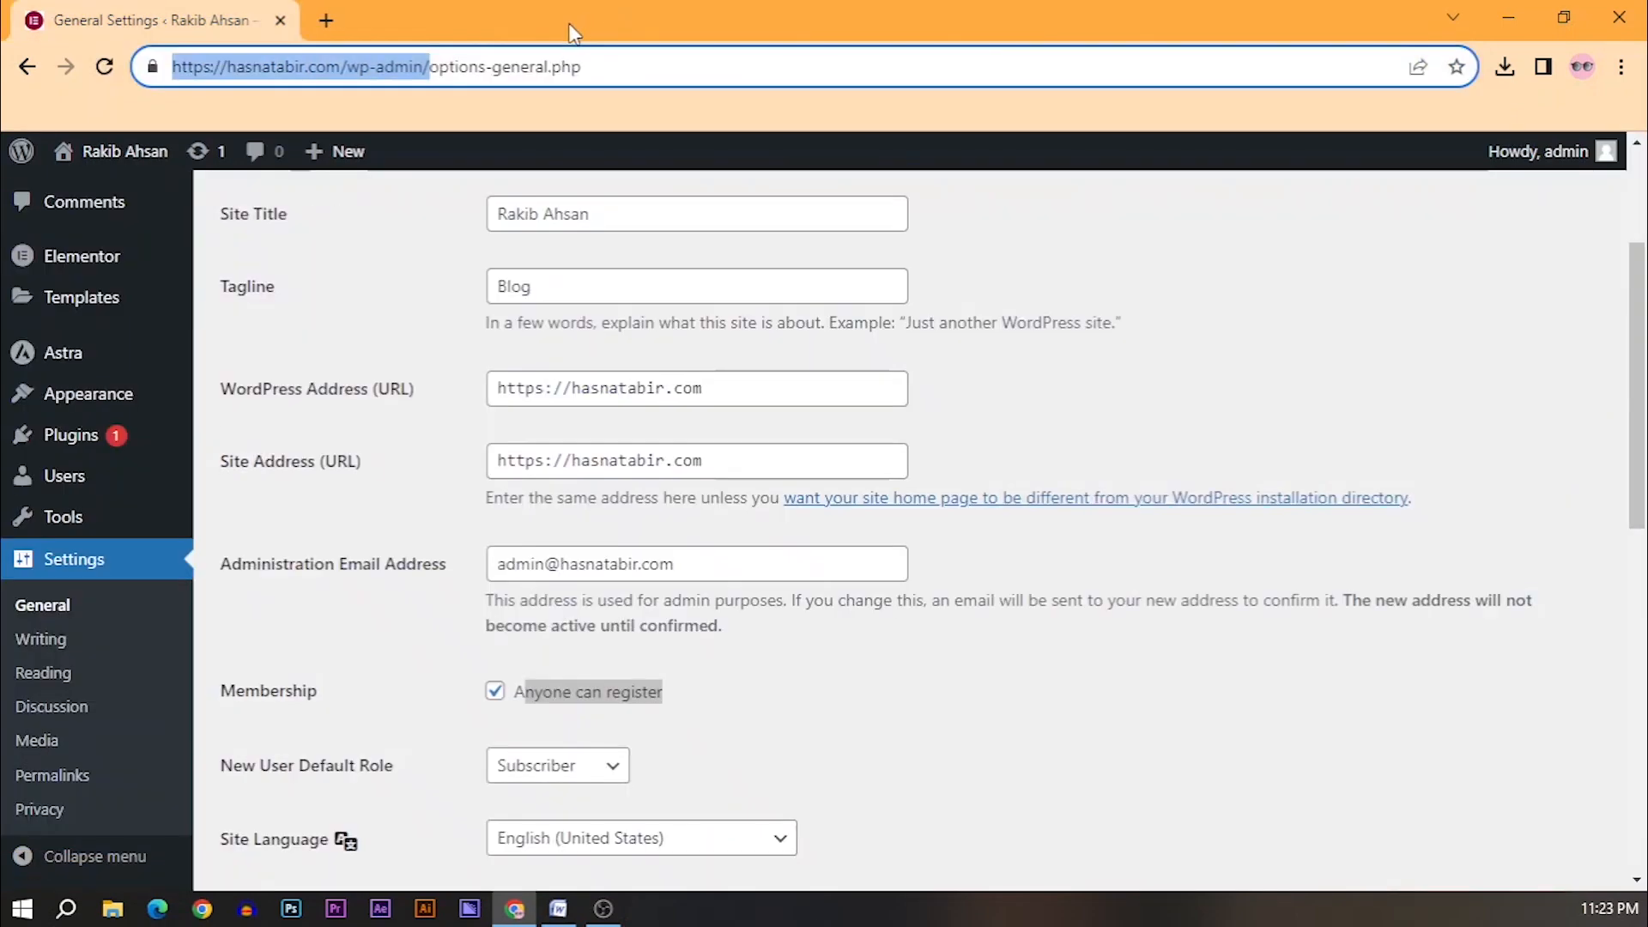
Look through the available choices for the new user default role and the site language without changing either.
{"action": "scroll", "coordinate": [678, 691], "scroll_direction": "down", "scroll_amount": 1}
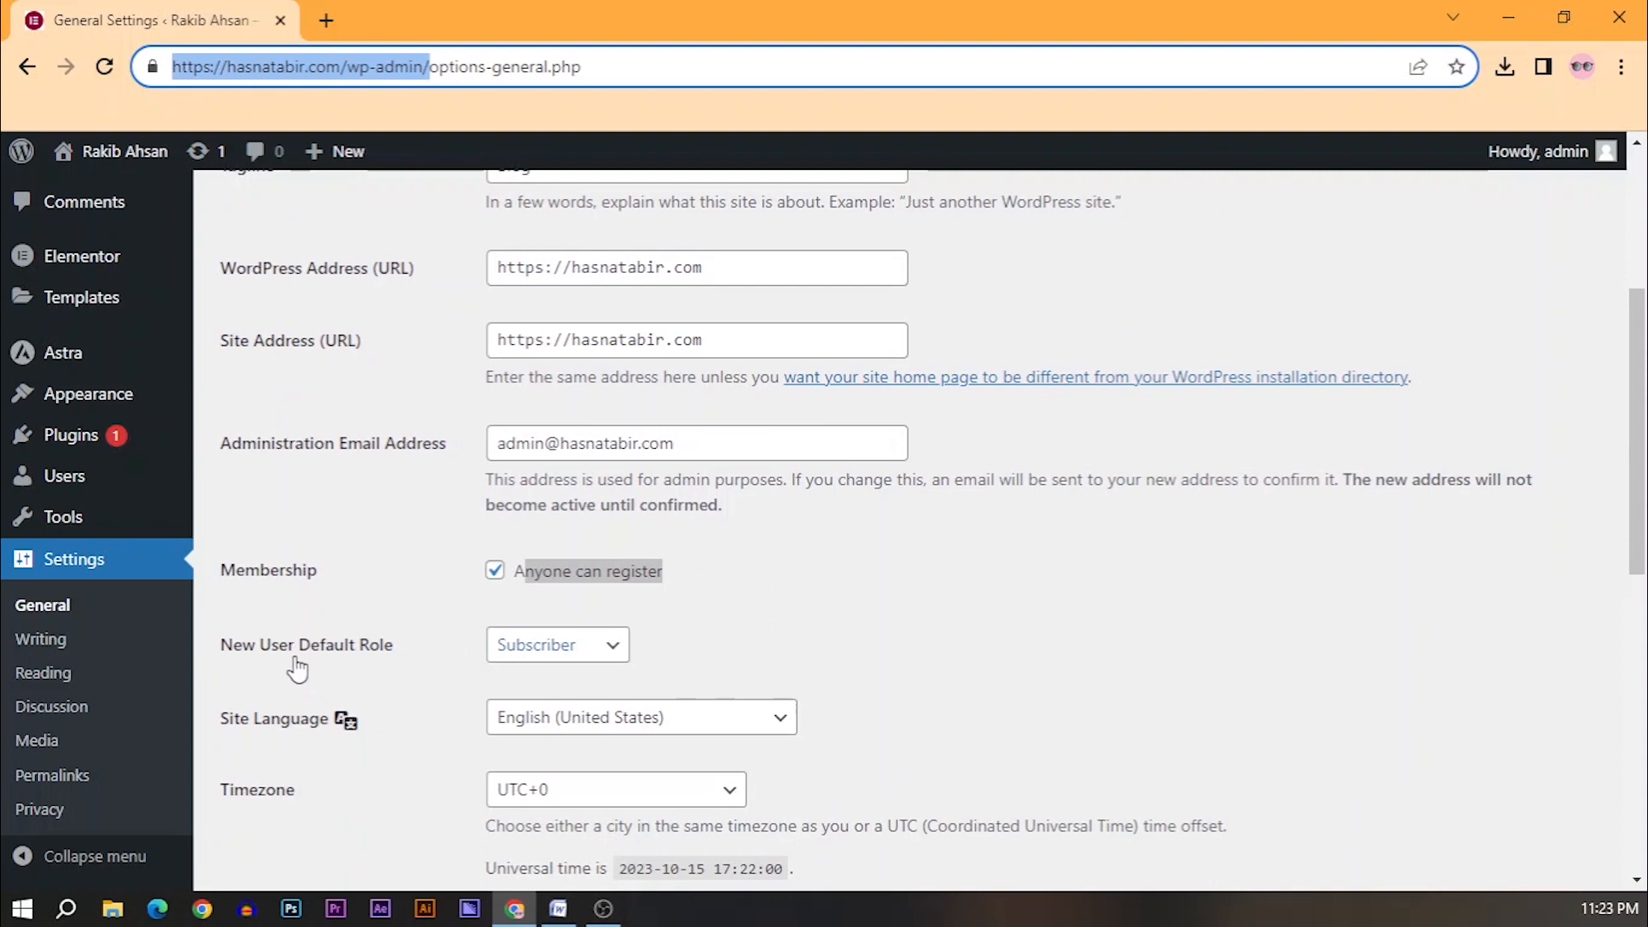
{"action": "left_click", "coordinate": [564, 651]}
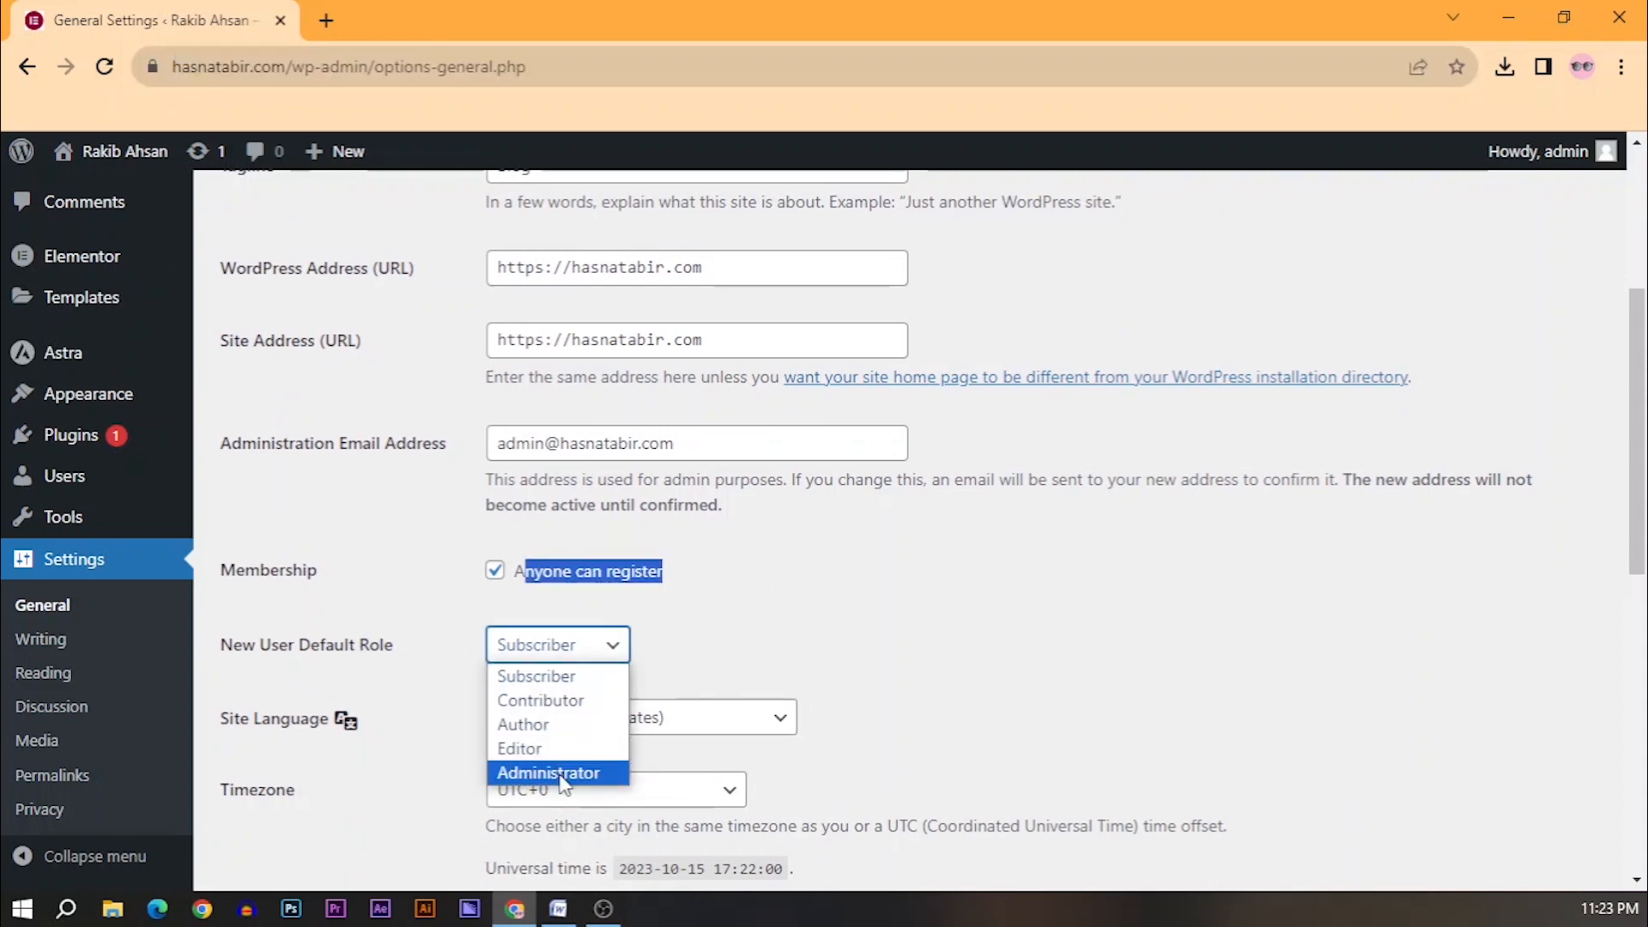
{"action": "left_click", "coordinate": [852, 645]}
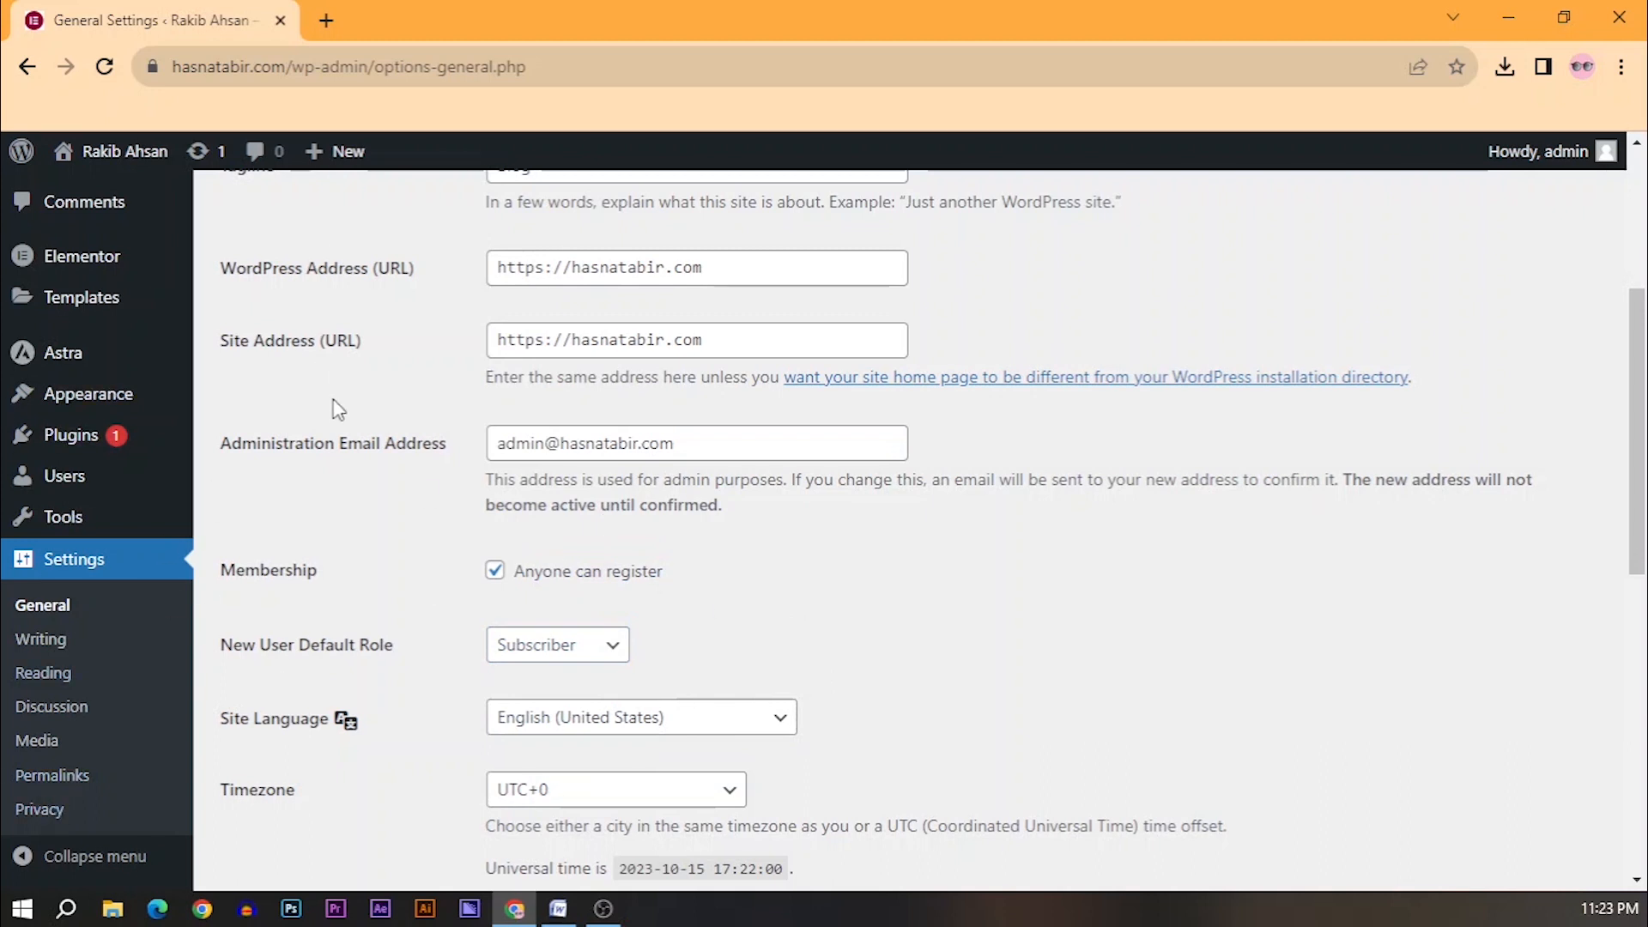
{"action": "scroll", "coordinate": [337, 410], "scroll_direction": "down", "scroll_amount": 1}
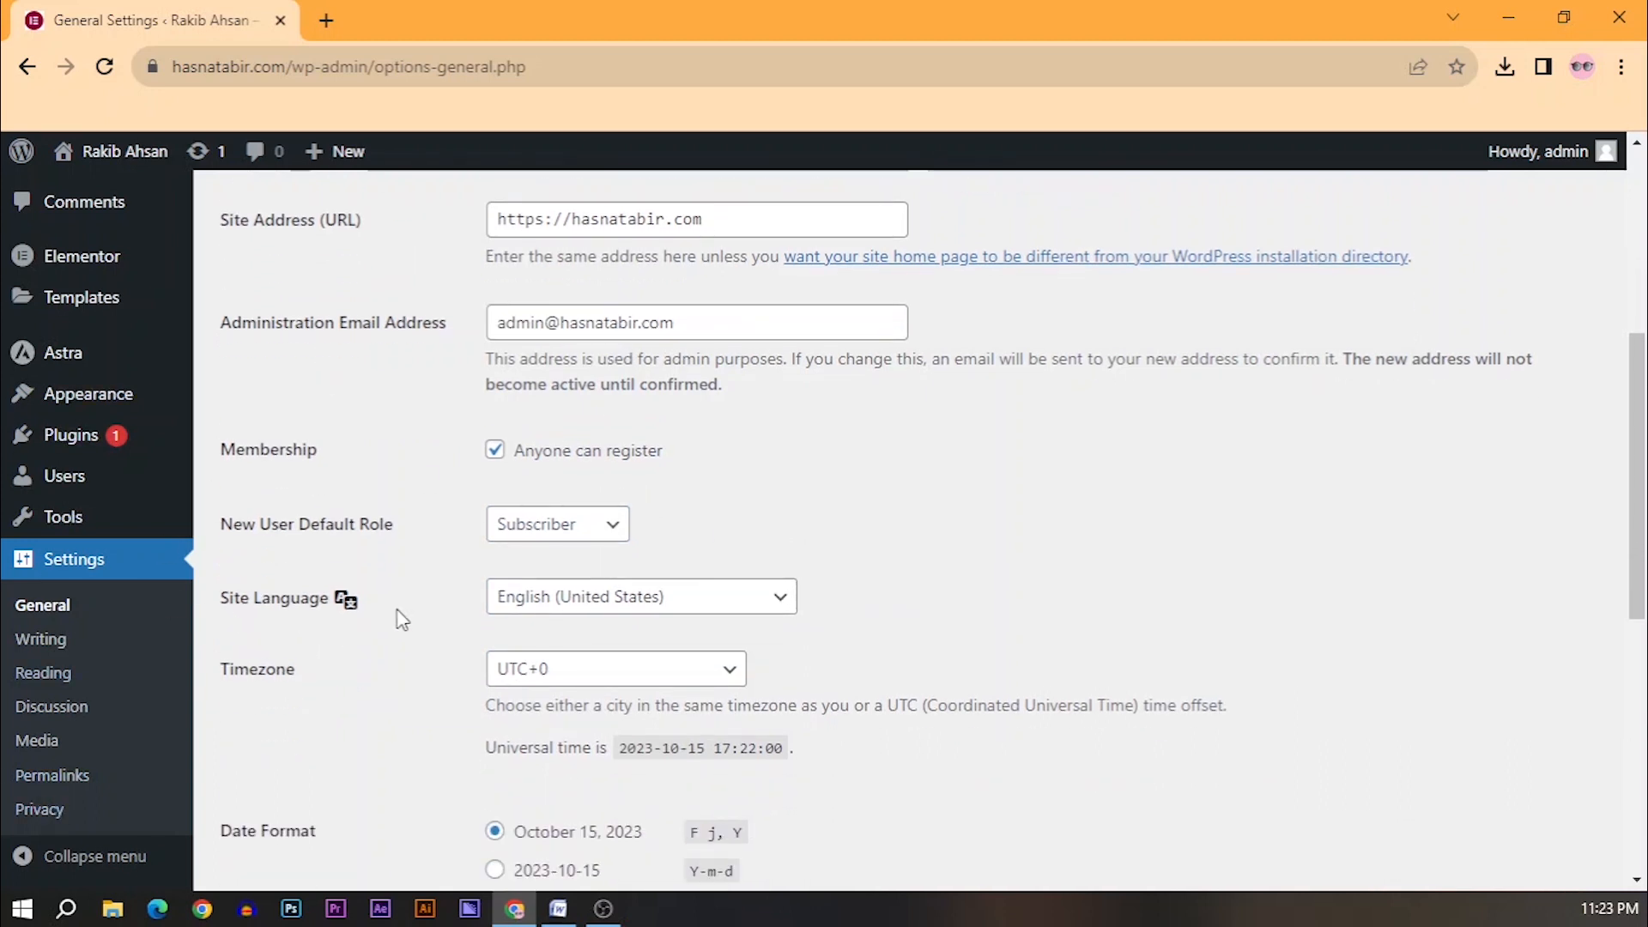
{"action": "left_click", "coordinate": [640, 606]}
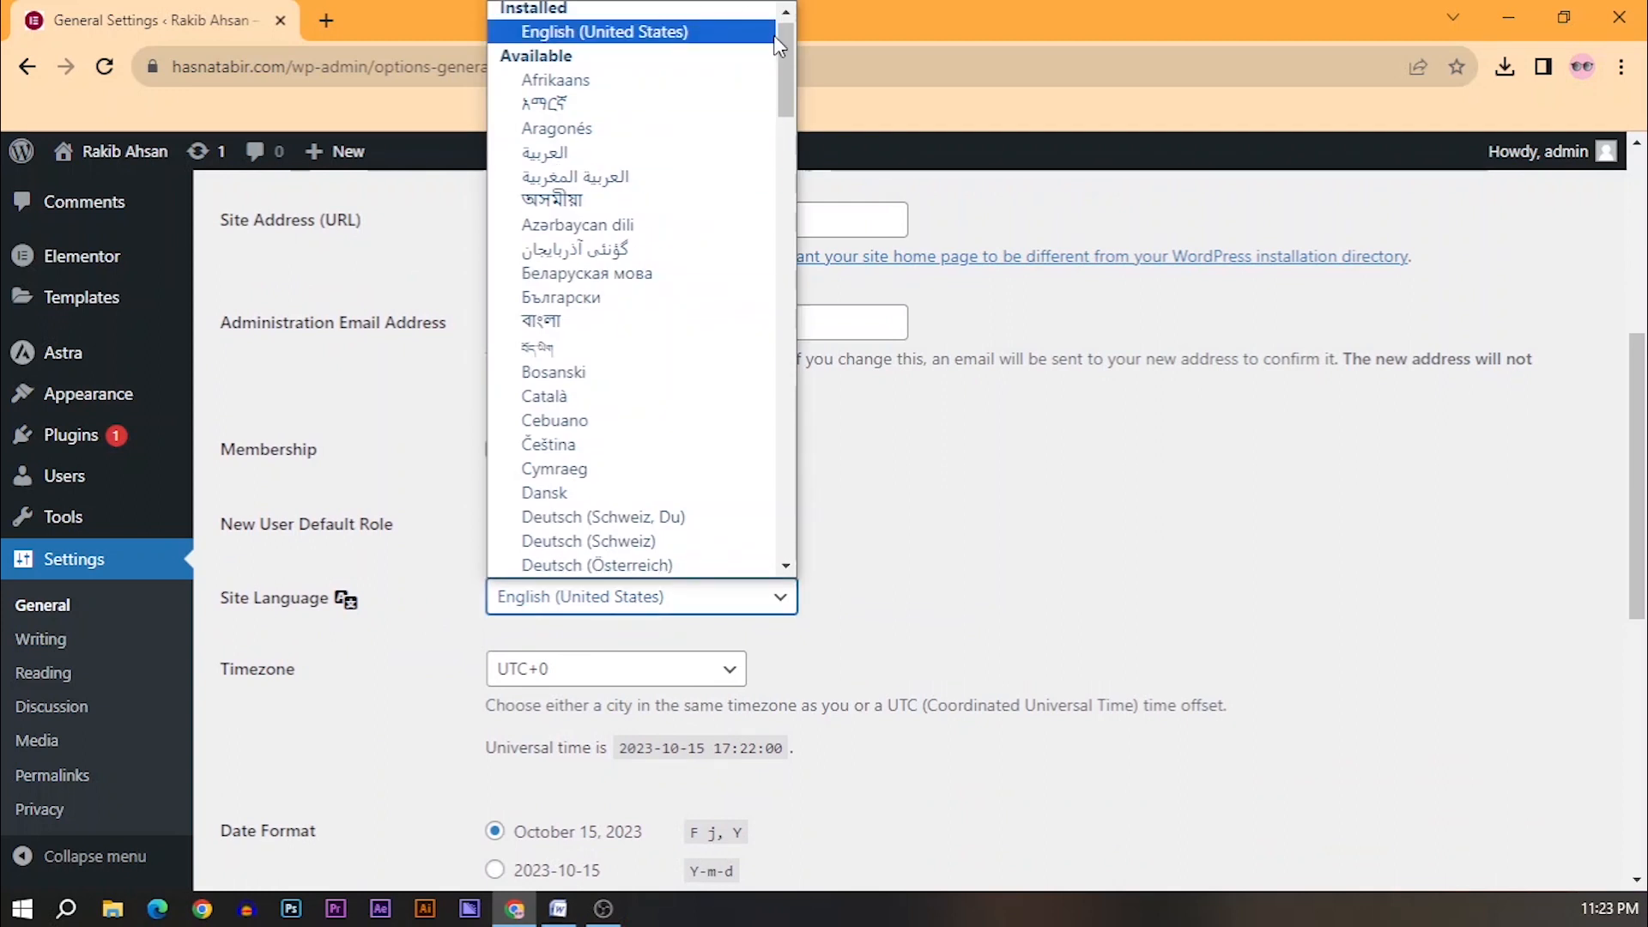
{"action": "left_click_drag", "start_coordinate": [779, 72], "coordinate": [746, 63]}
{"action": "left_click", "coordinate": [918, 472]}
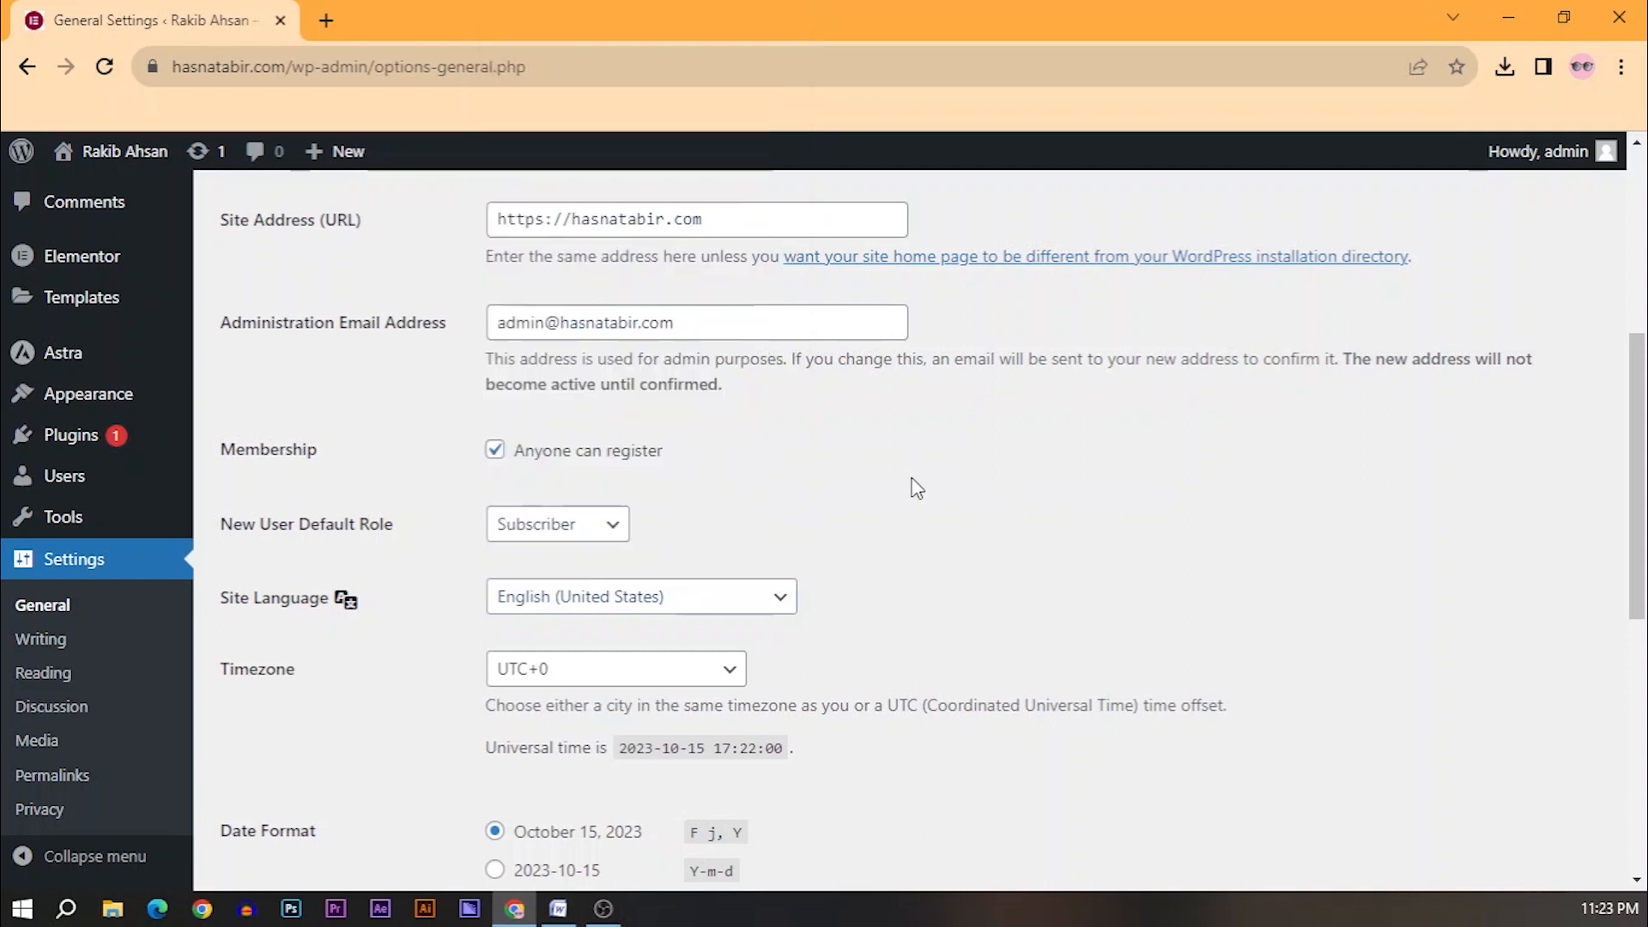
Set the site's timezone to UTC+6.
{"action": "scroll", "coordinate": [841, 558], "scroll_direction": "down", "scroll_amount": 3}
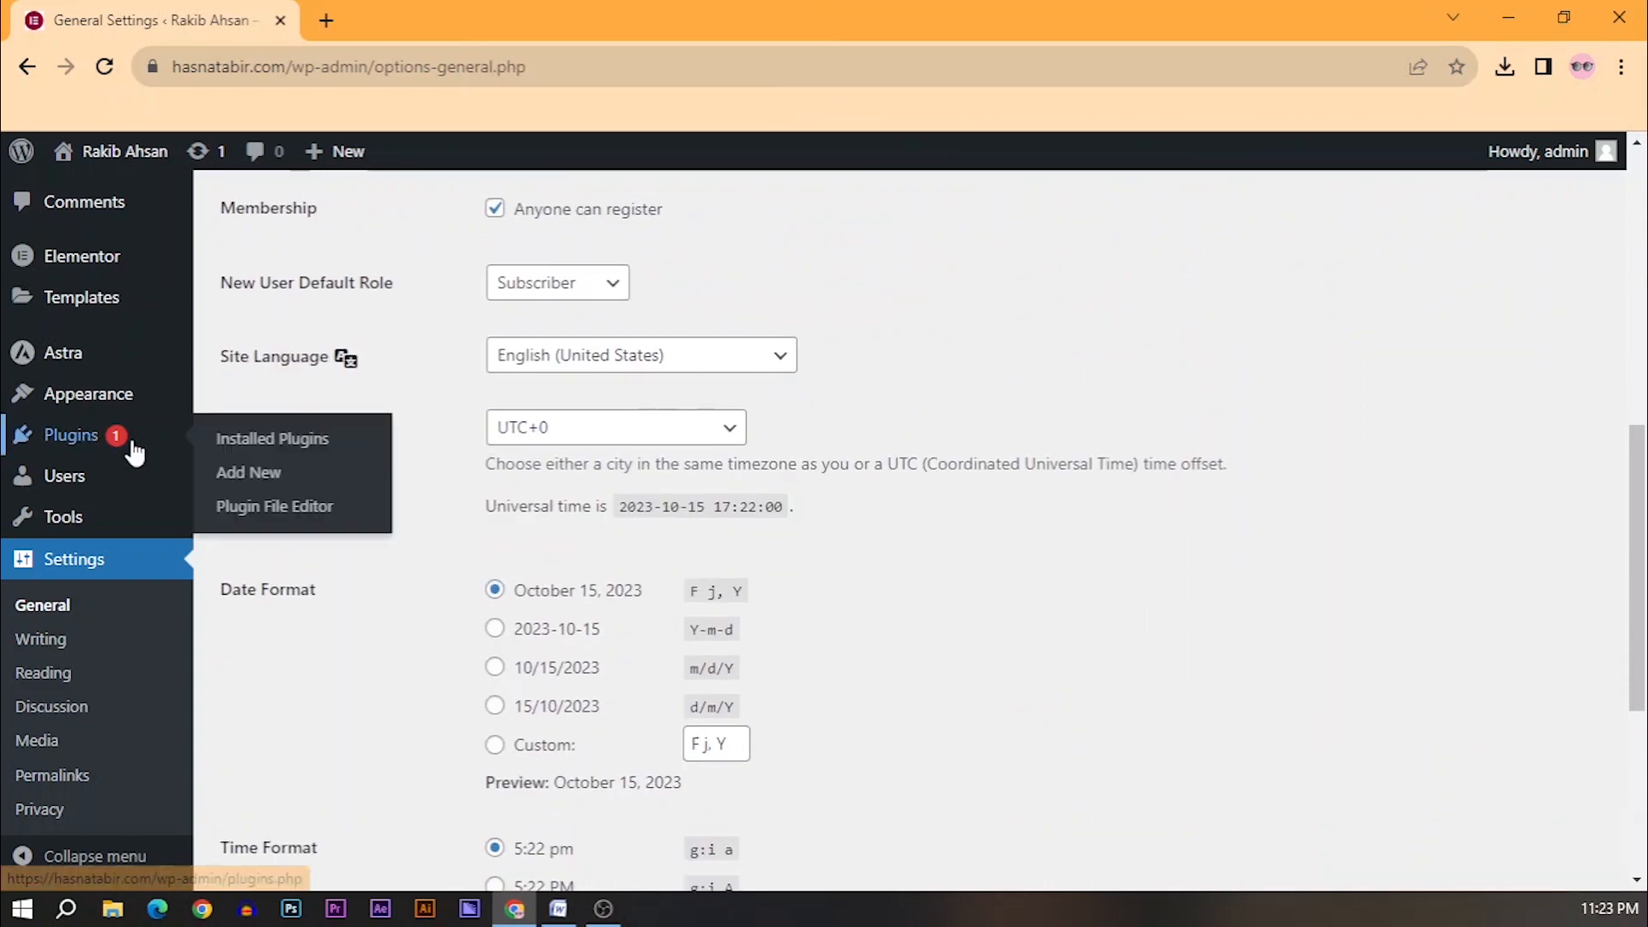
{"action": "left_click", "coordinate": [720, 436]}
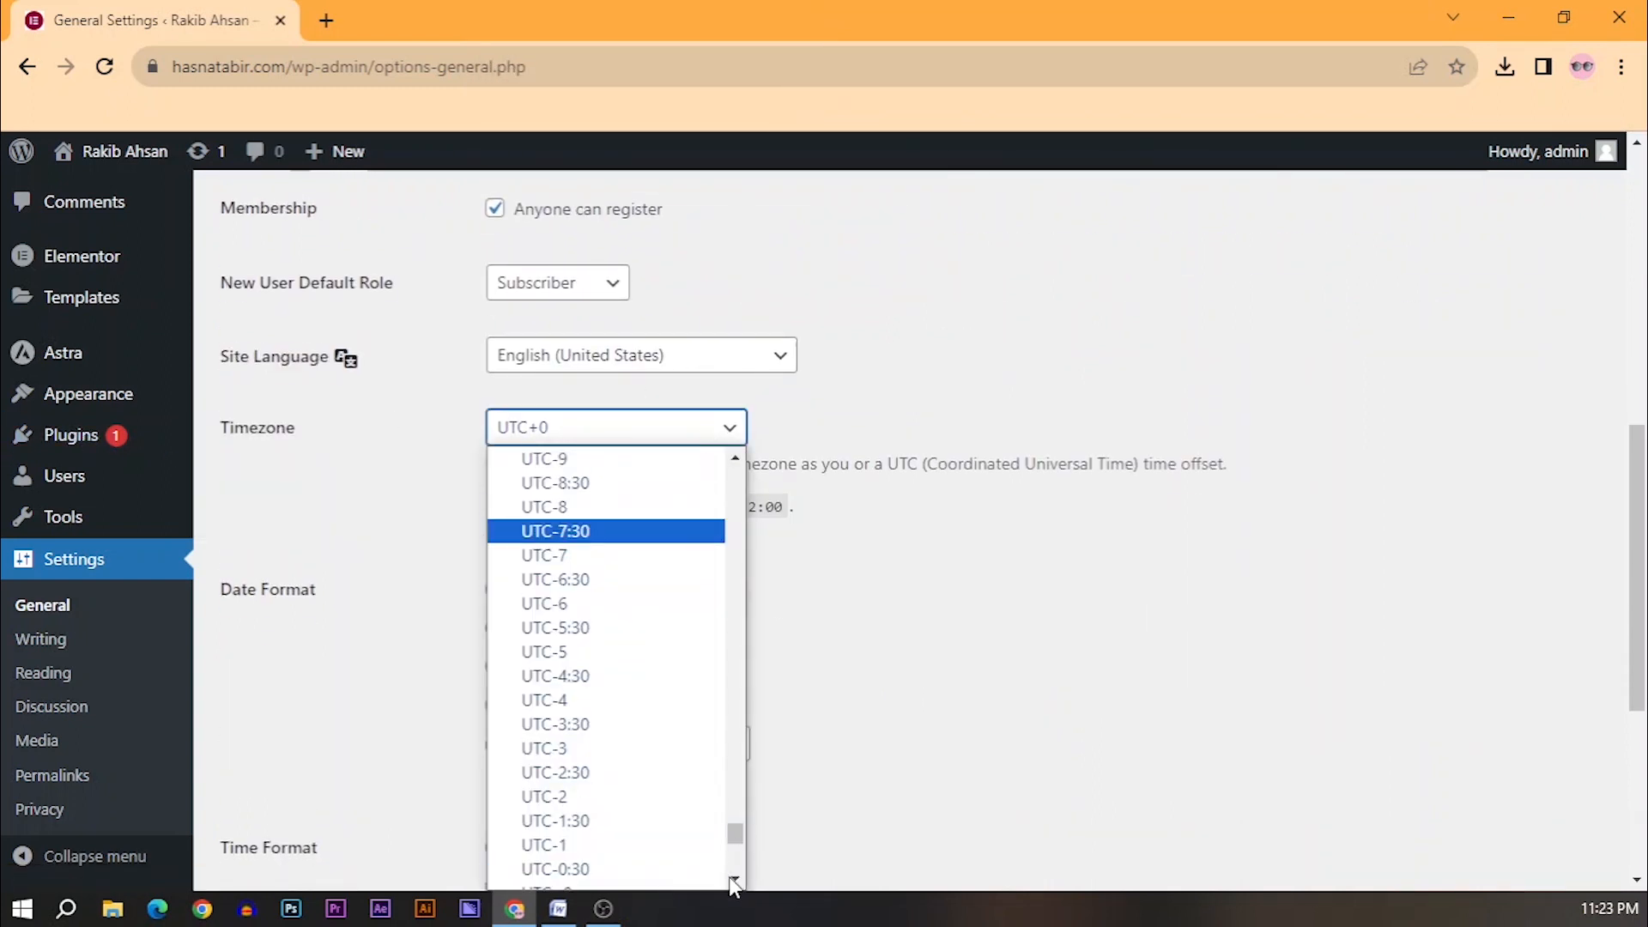
{"action": "left_click_drag", "start_coordinate": [734, 839], "coordinate": [737, 880]}
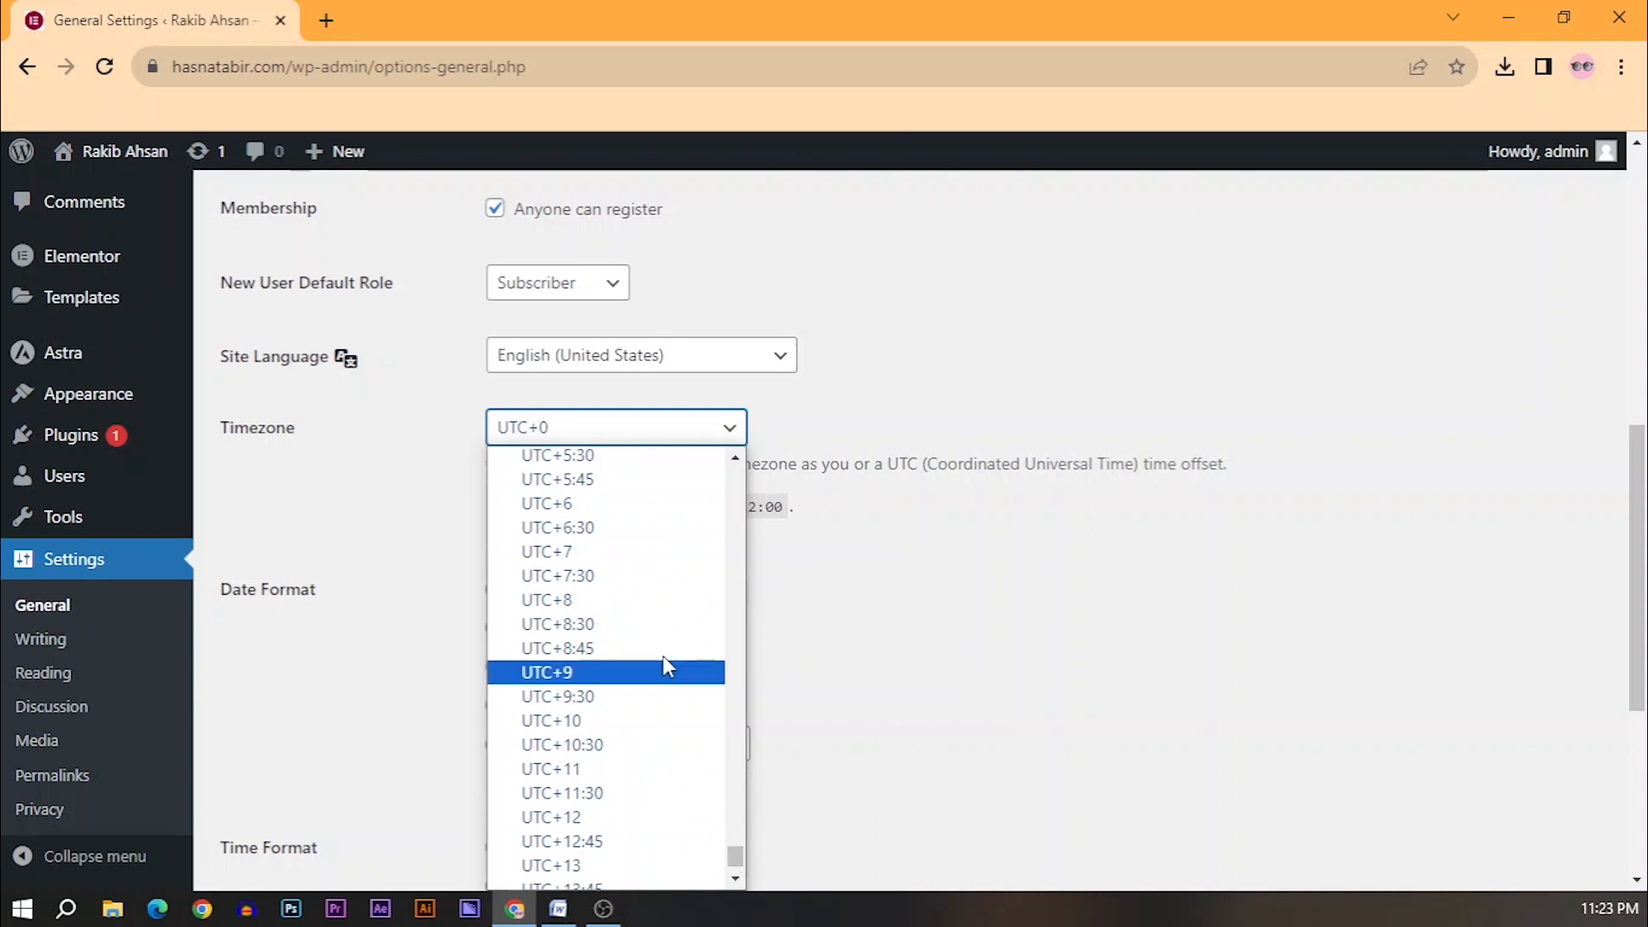
{"action": "left_click", "coordinate": [607, 503]}
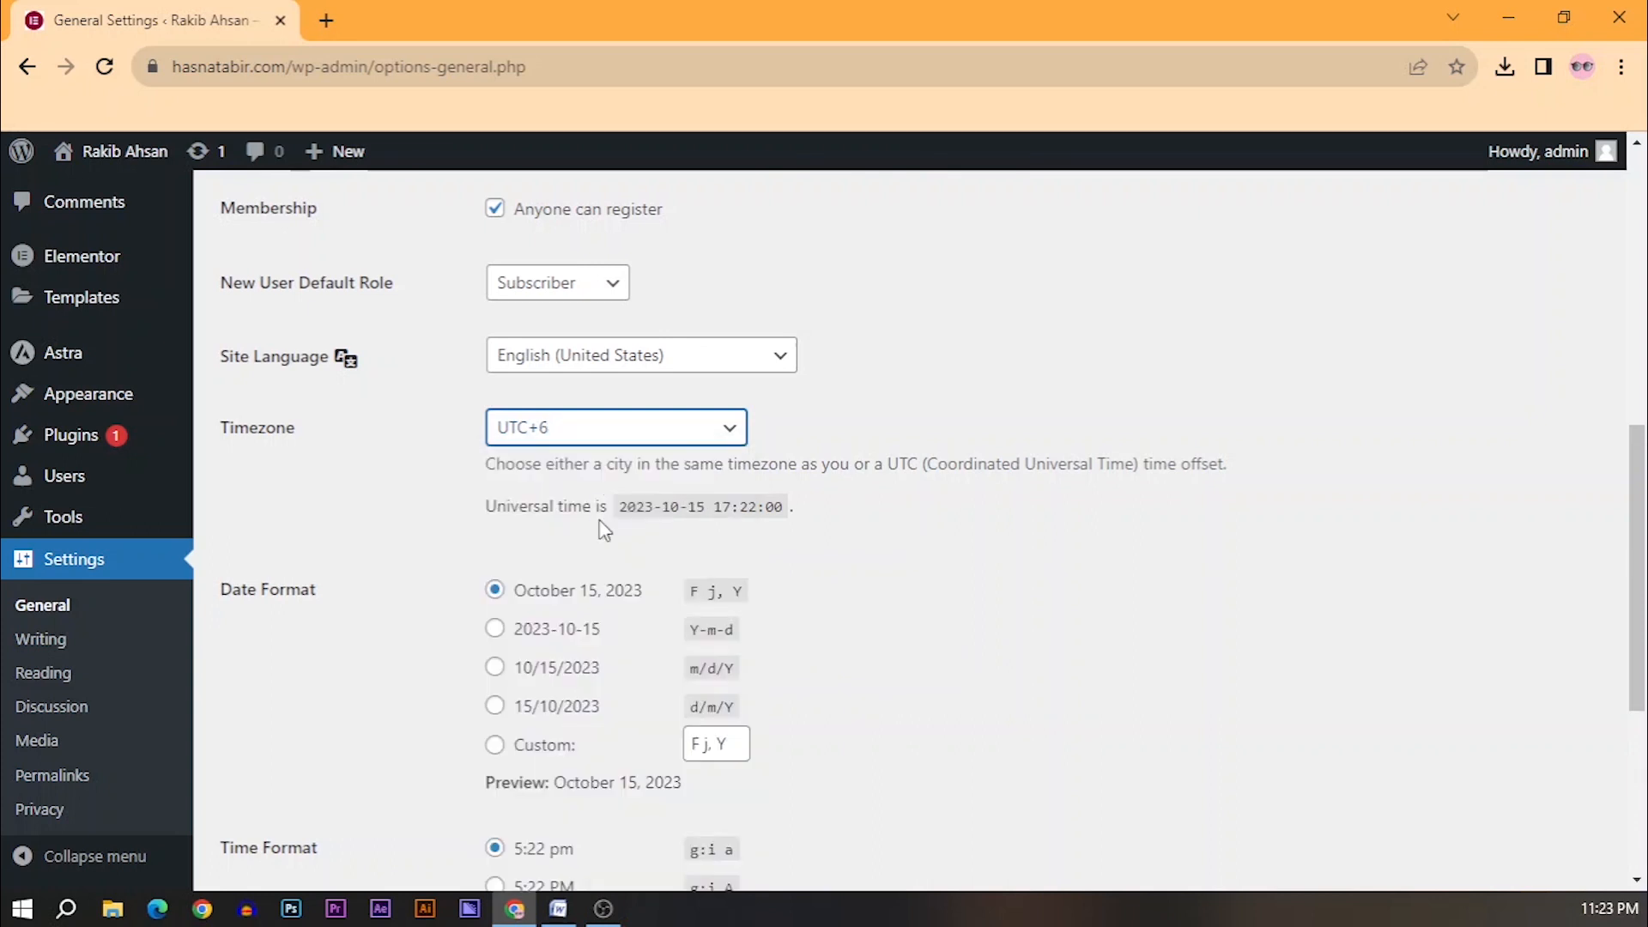
Choose the Custom date format, keep Monday as the week's first day, and save the general settings.
{"action": "scroll", "coordinate": [606, 761], "scroll_direction": "down", "scroll_amount": 3}
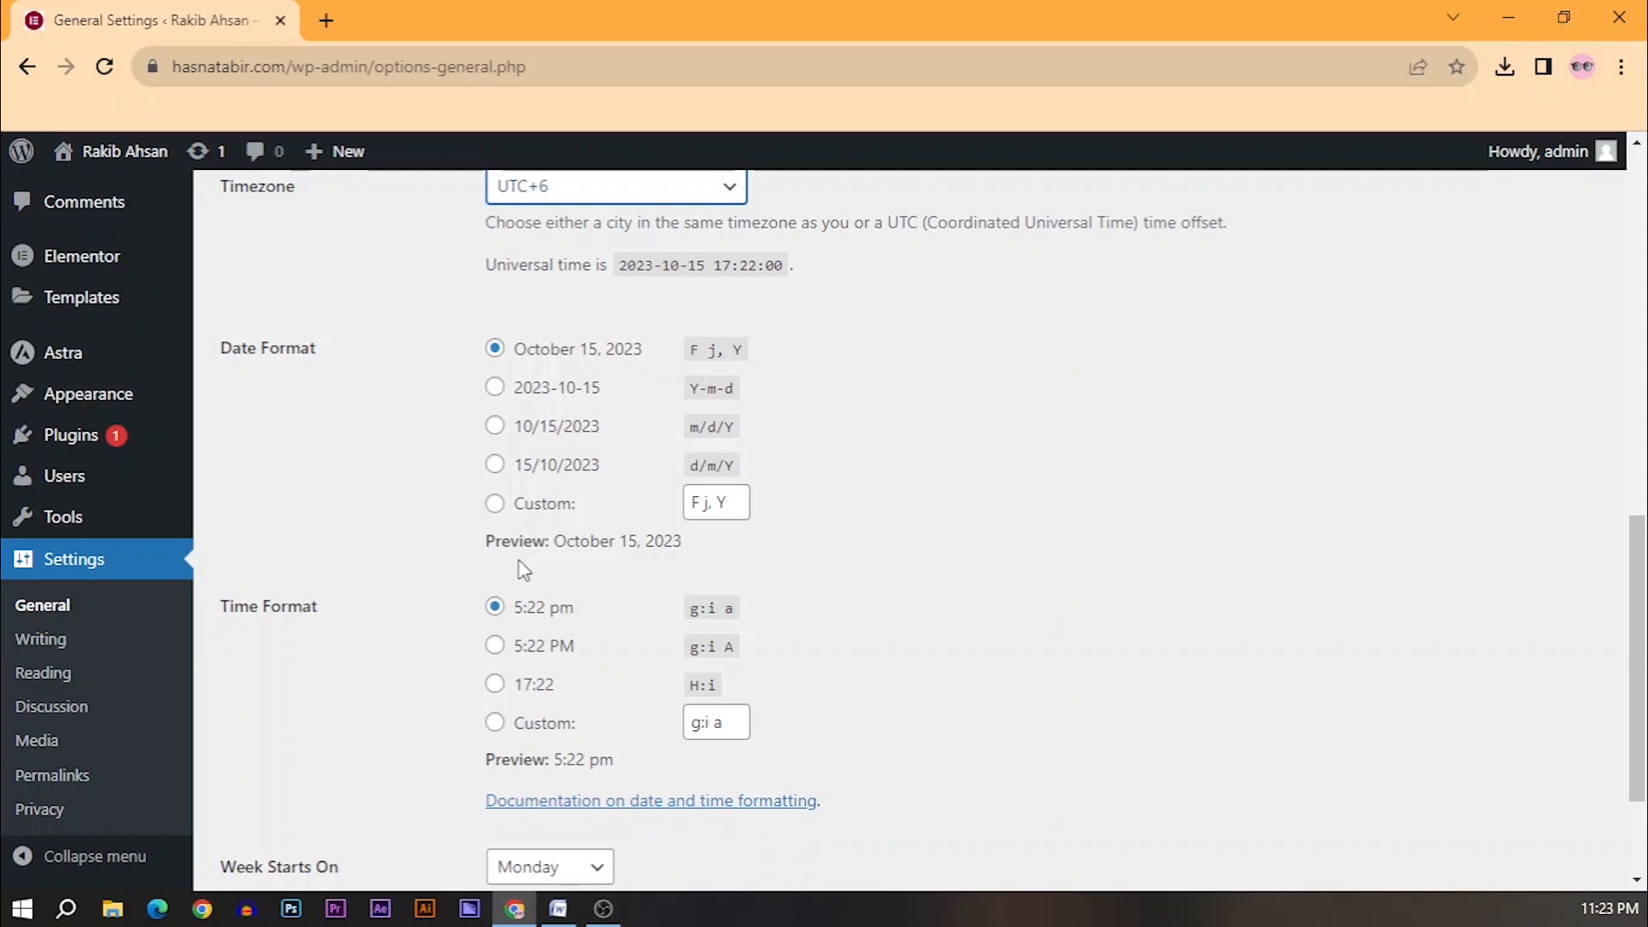
{"action": "scroll", "coordinate": [523, 571], "scroll_direction": "down", "scroll_amount": 2}
{"action": "left_click", "coordinate": [516, 390]}
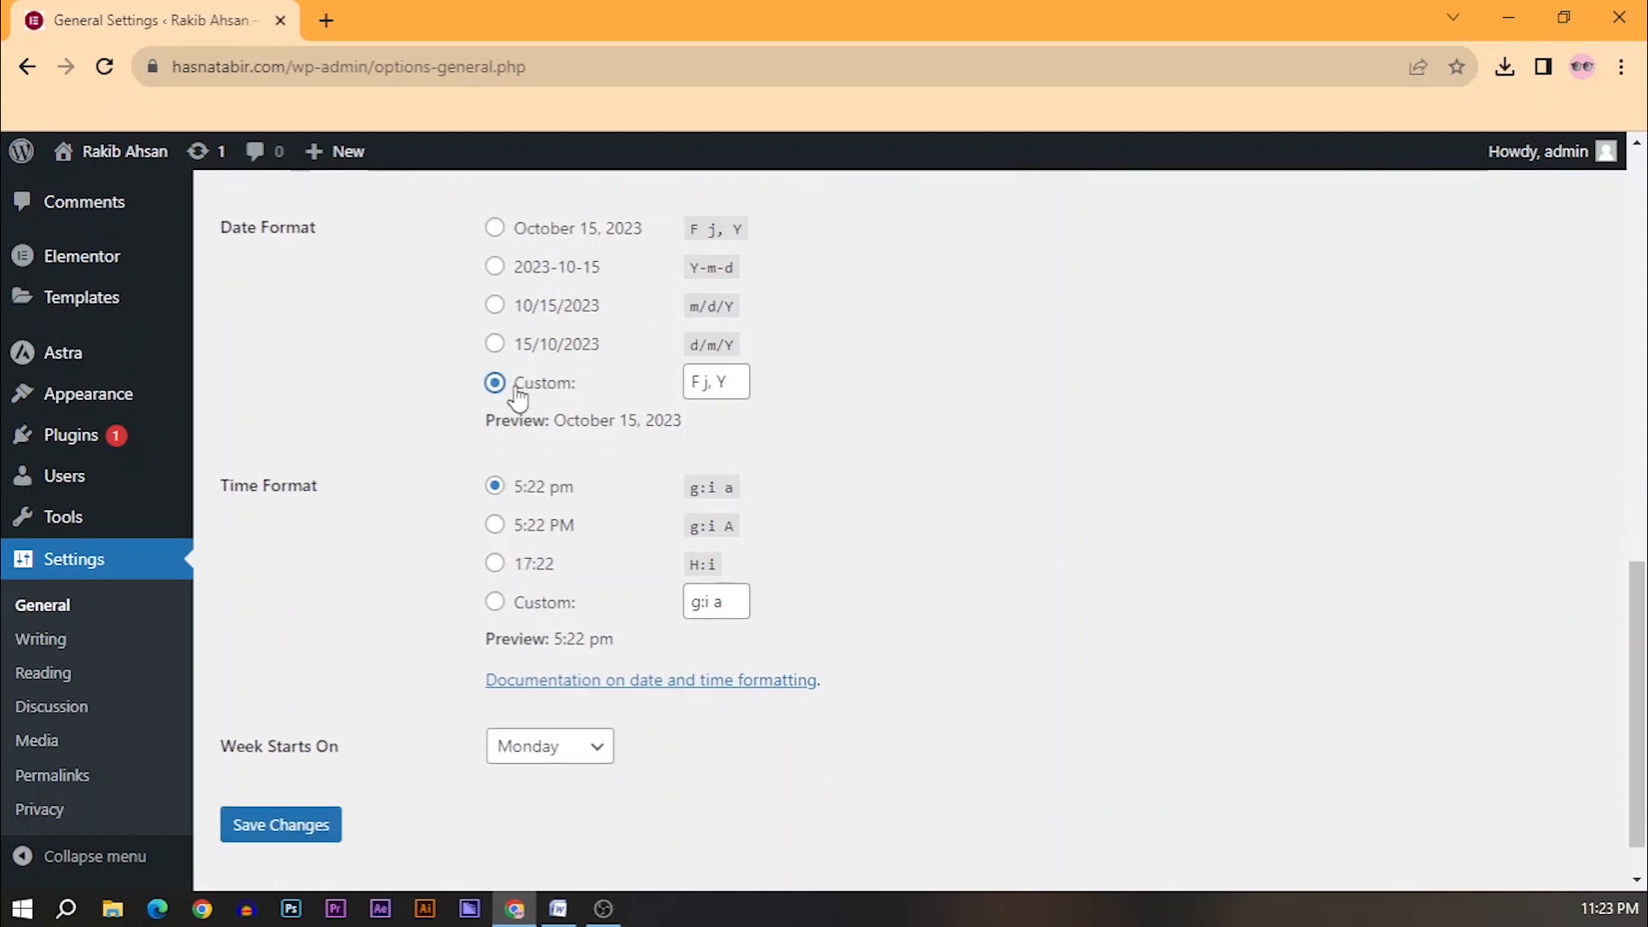
{"action": "scroll", "coordinate": [519, 468], "scroll_direction": "down", "scroll_amount": 1}
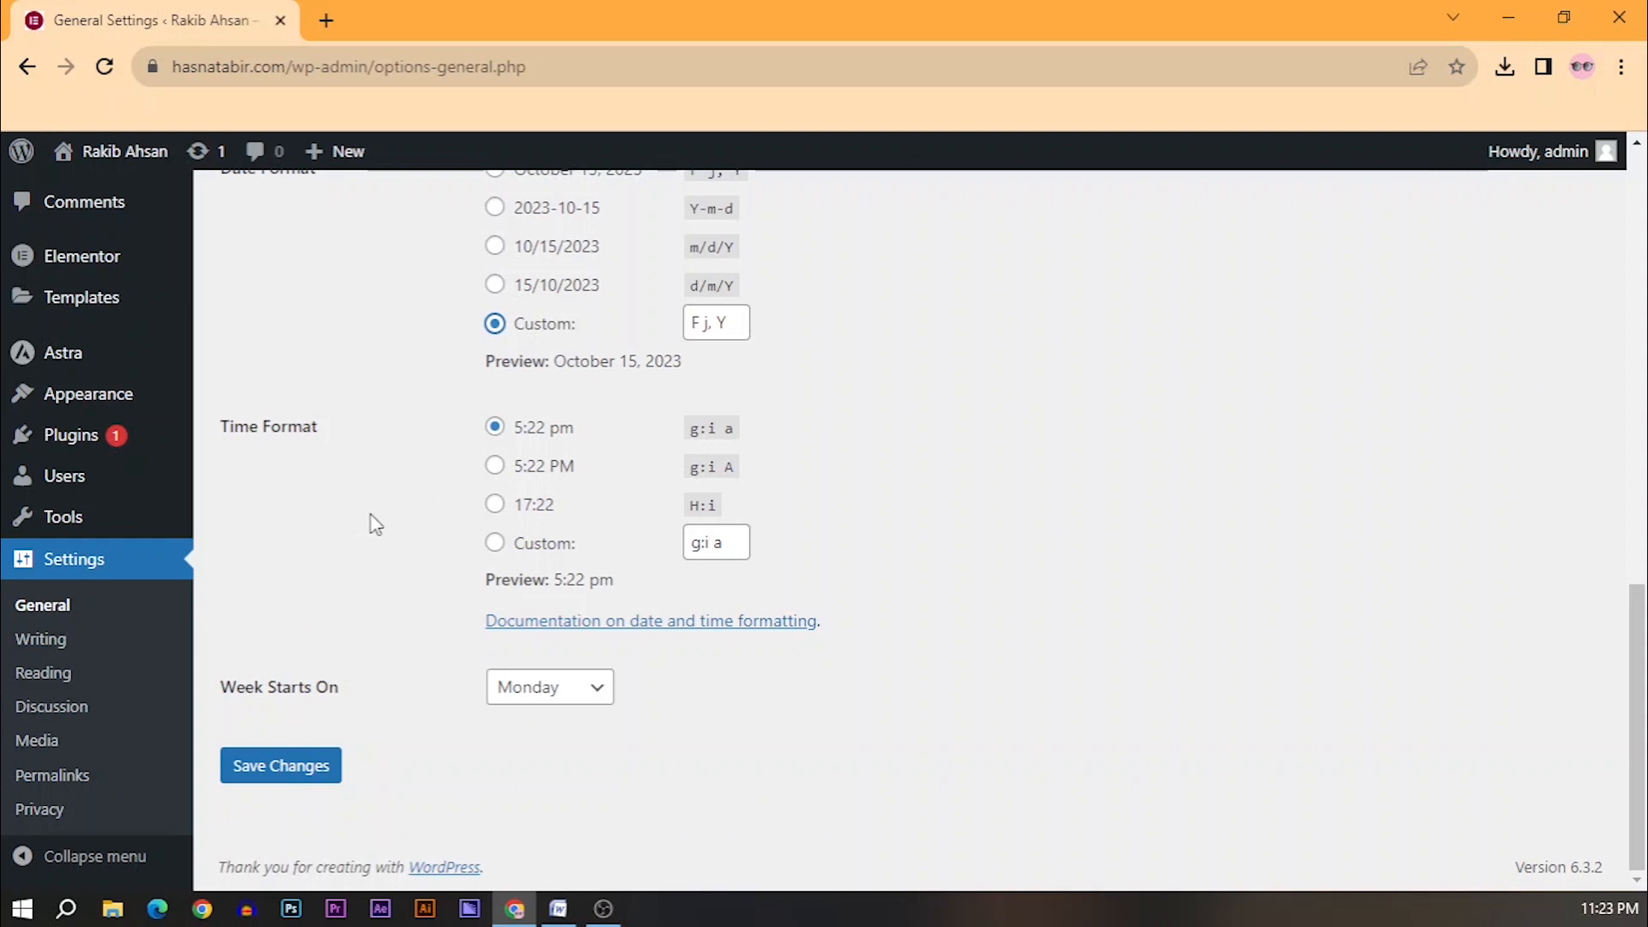
{"action": "left_click", "coordinate": [545, 694]}
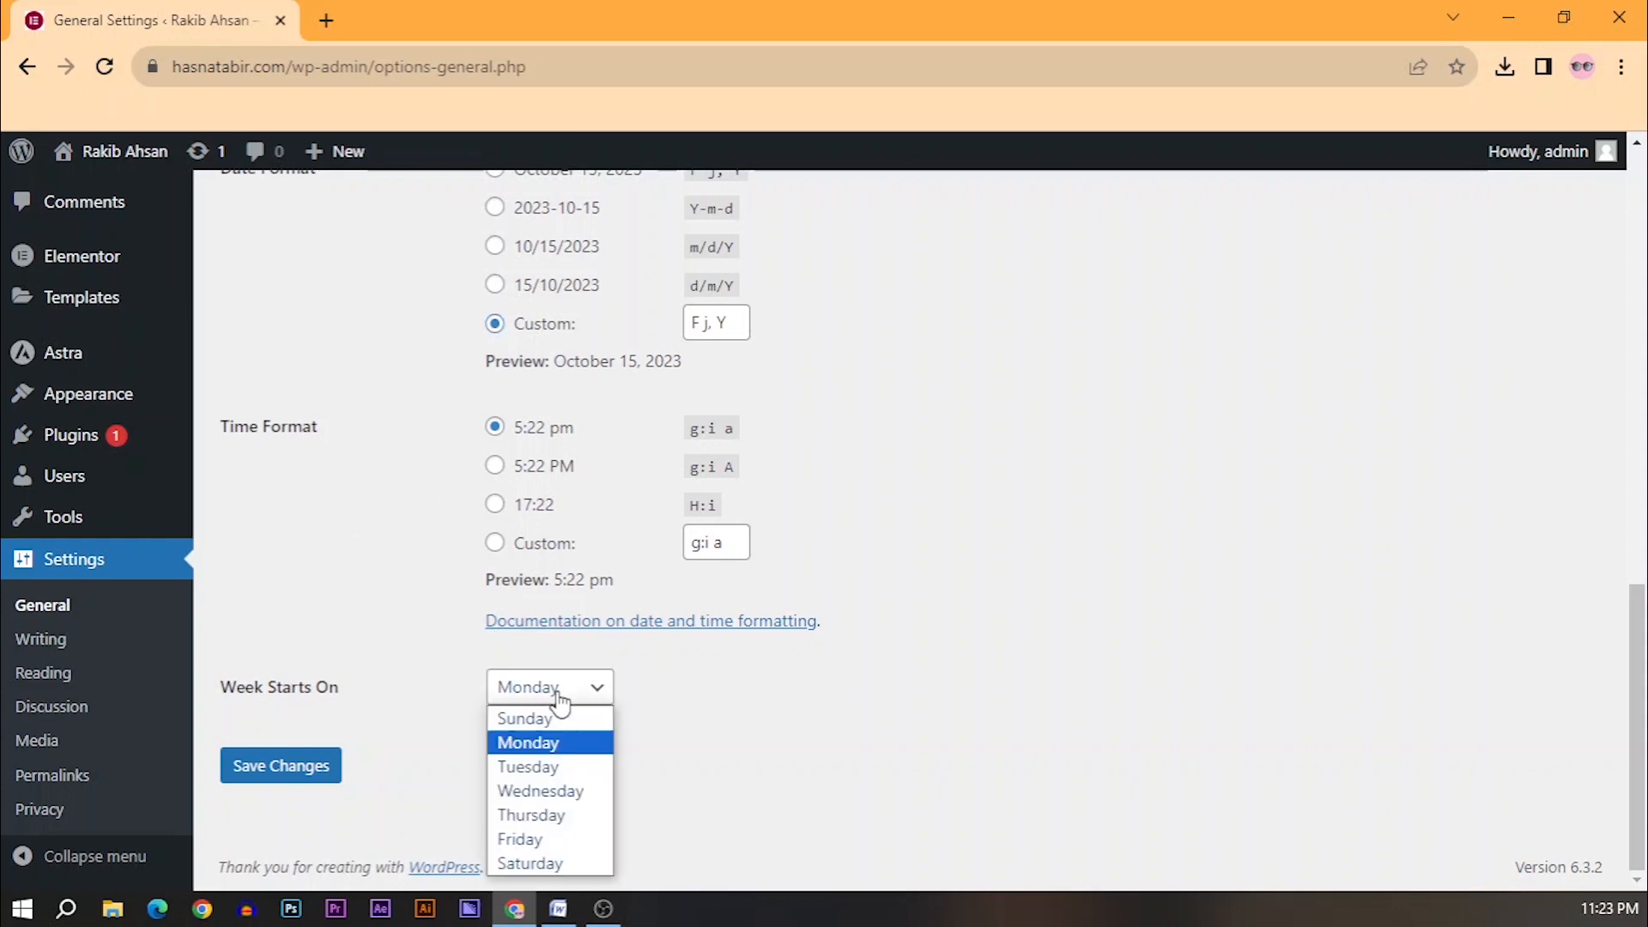
{"action": "left_click", "coordinate": [761, 762]}
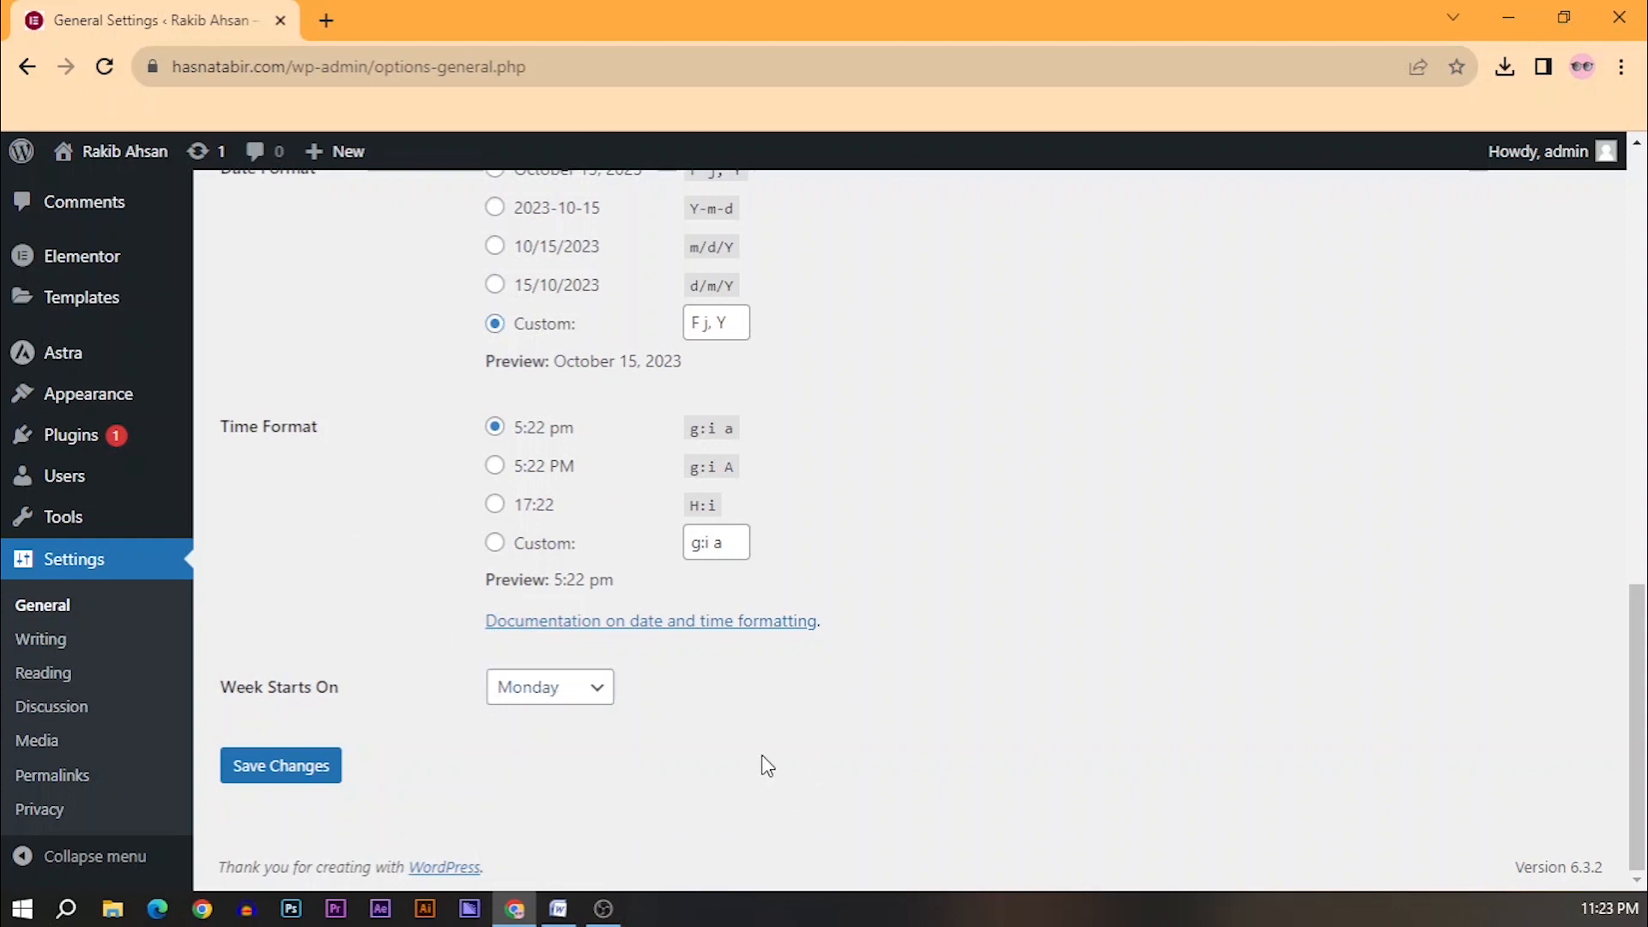
{"action": "left_click", "coordinate": [272, 765]}
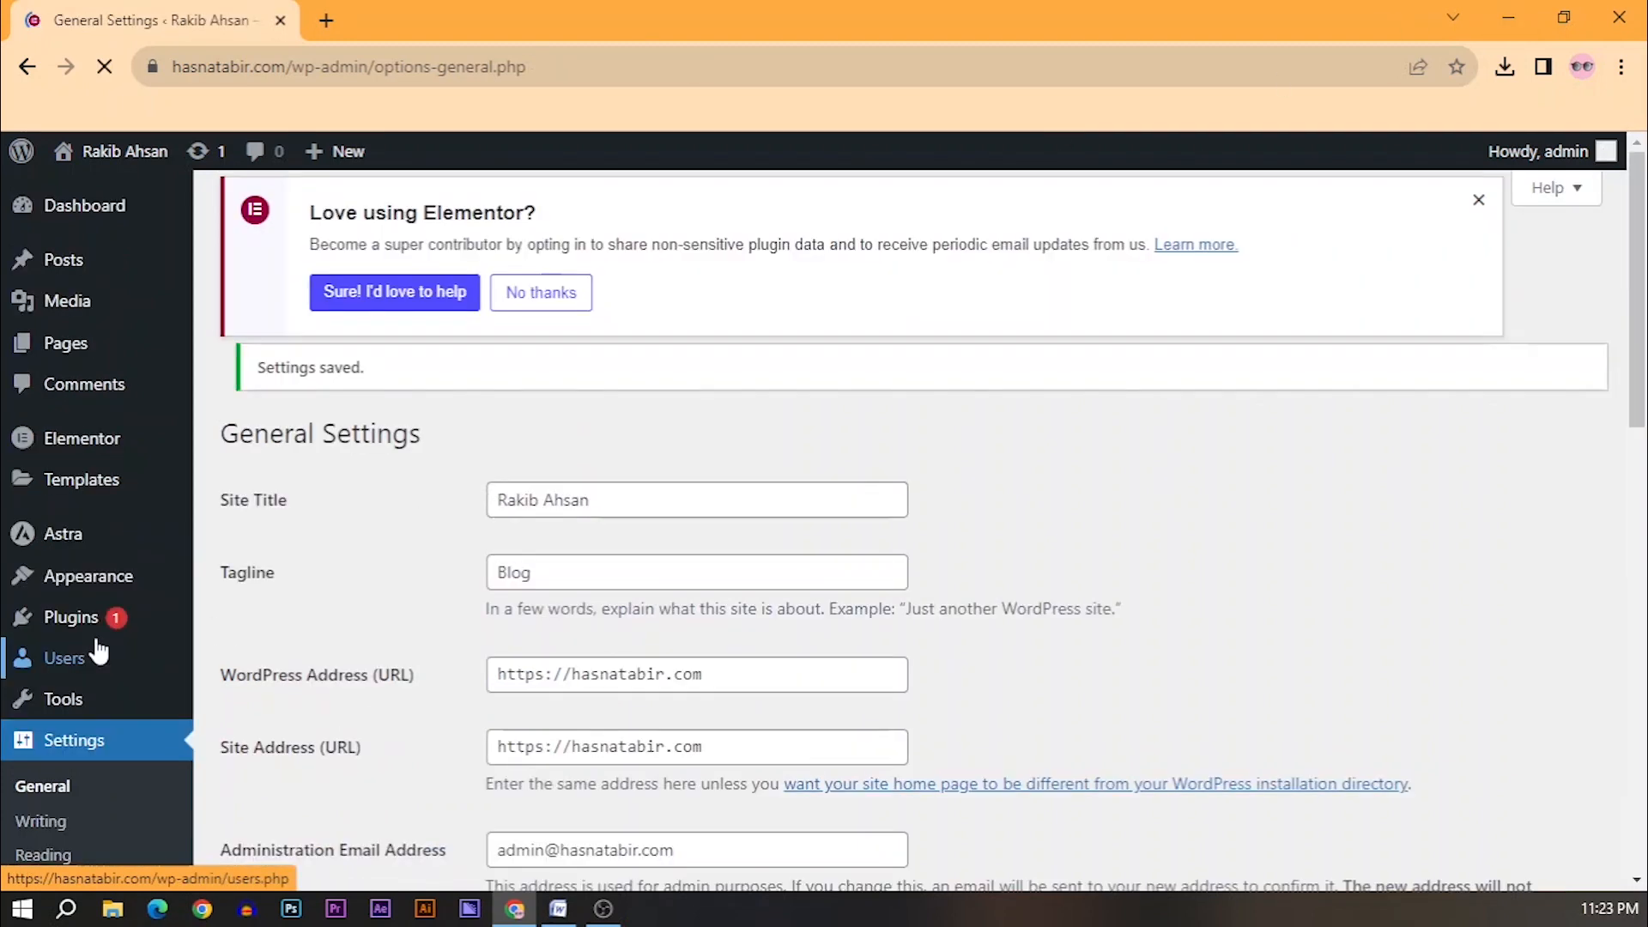
Open the Writing settings, then view the site's list of posts in a separate browser tab.
{"action": "scroll", "coordinate": [85, 712], "scroll_direction": "down", "scroll_amount": 2}
{"action": "left_click", "coordinate": [67, 643]}
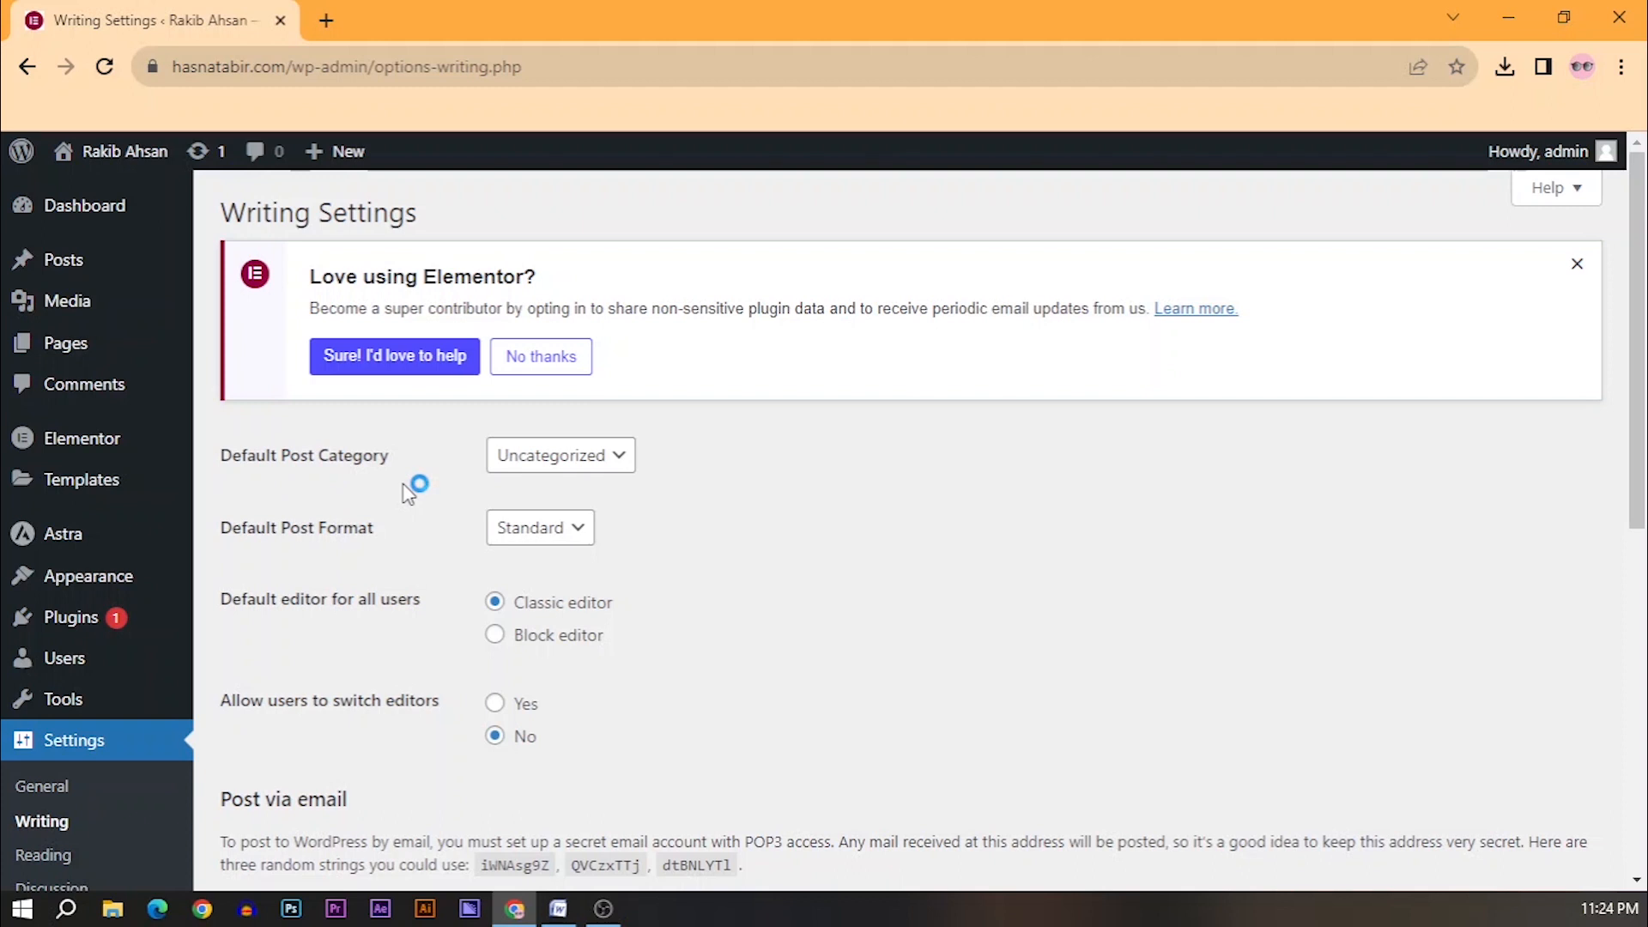
{"action": "right_click", "coordinate": [98, 263]}
{"action": "left_click", "coordinate": [101, 273]}
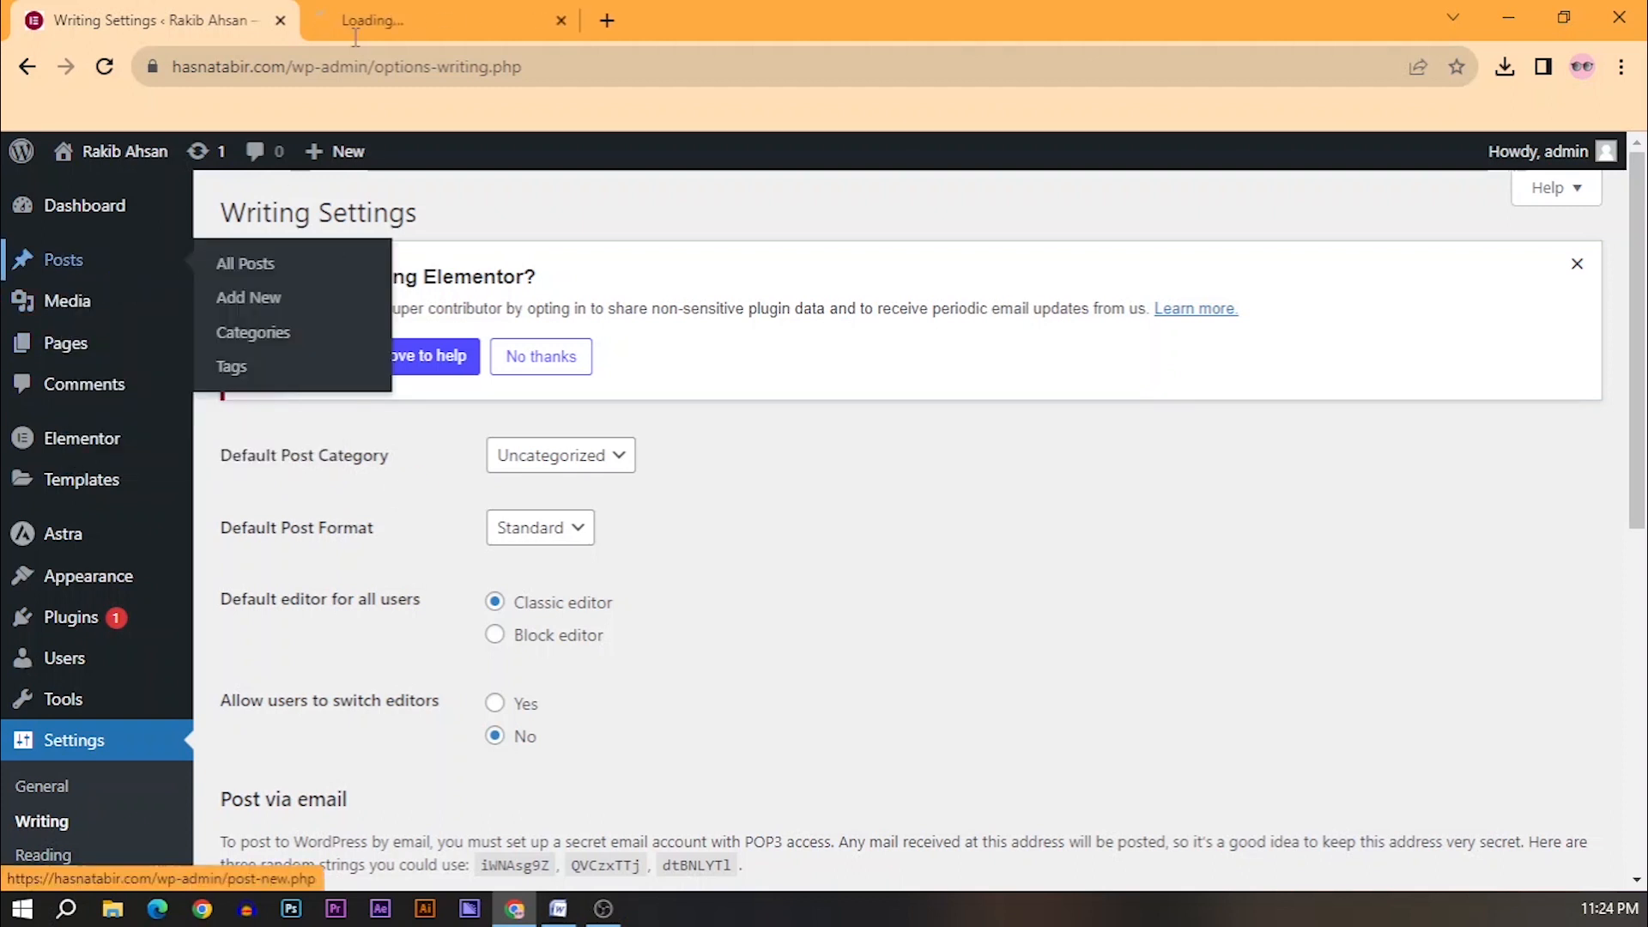
{"action": "left_click", "coordinate": [355, 34]}
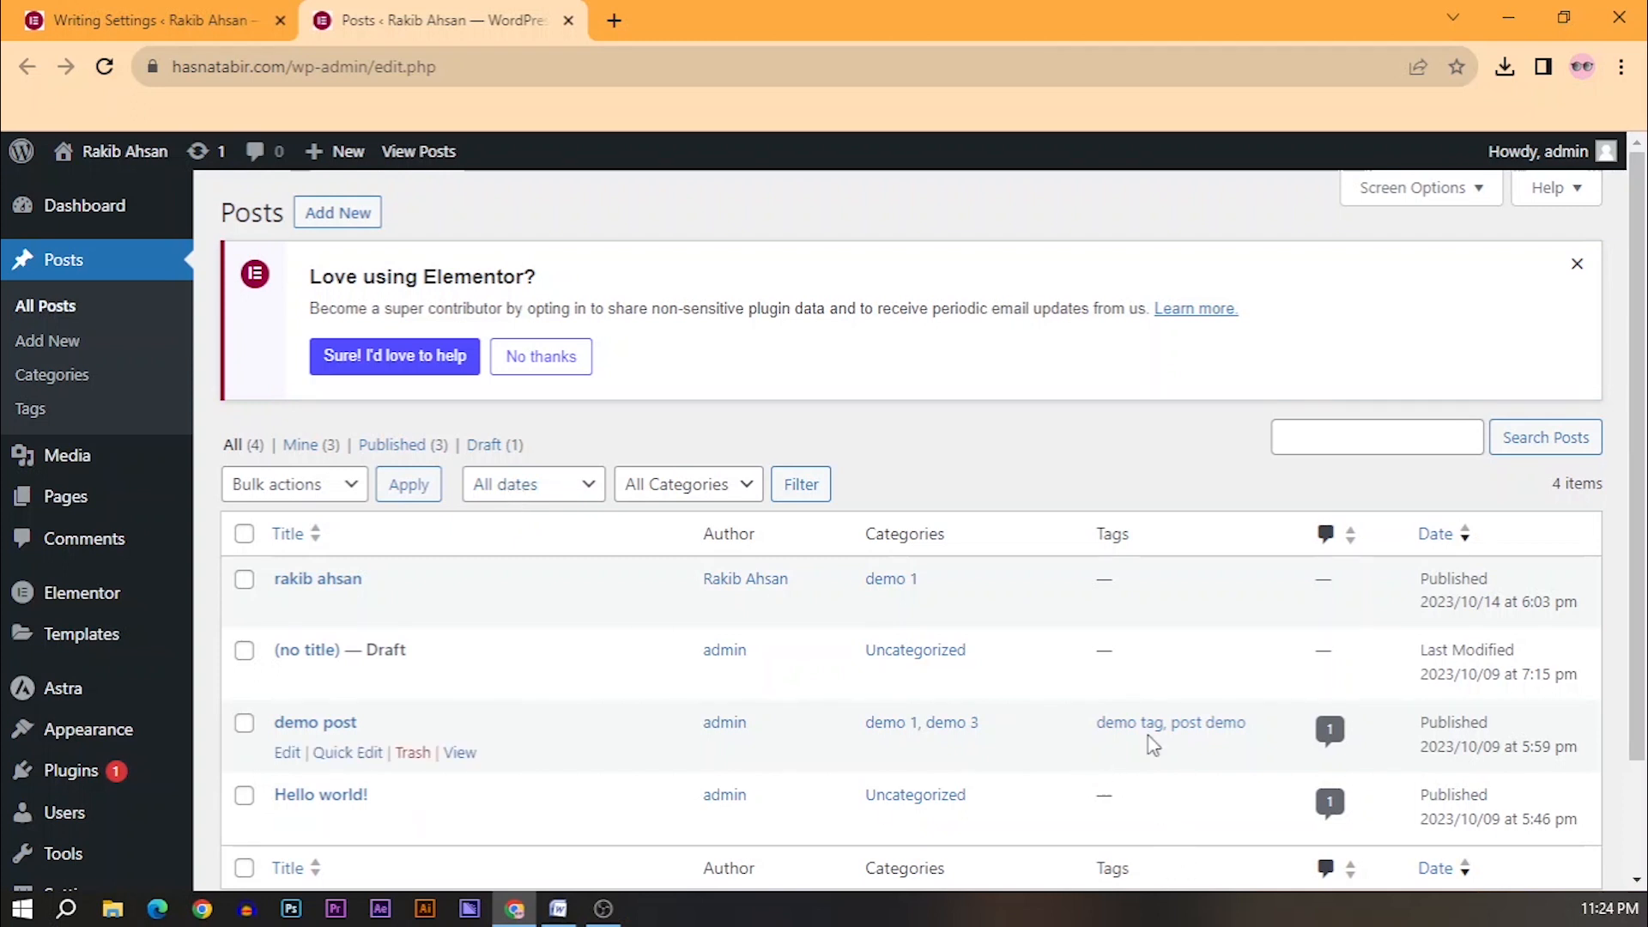
Set the default post category to demo 1 in the Writing settings and look through the default post format choices.
{"action": "left_click", "coordinate": [206, 20]}
{"action": "left_click", "coordinate": [581, 458]}
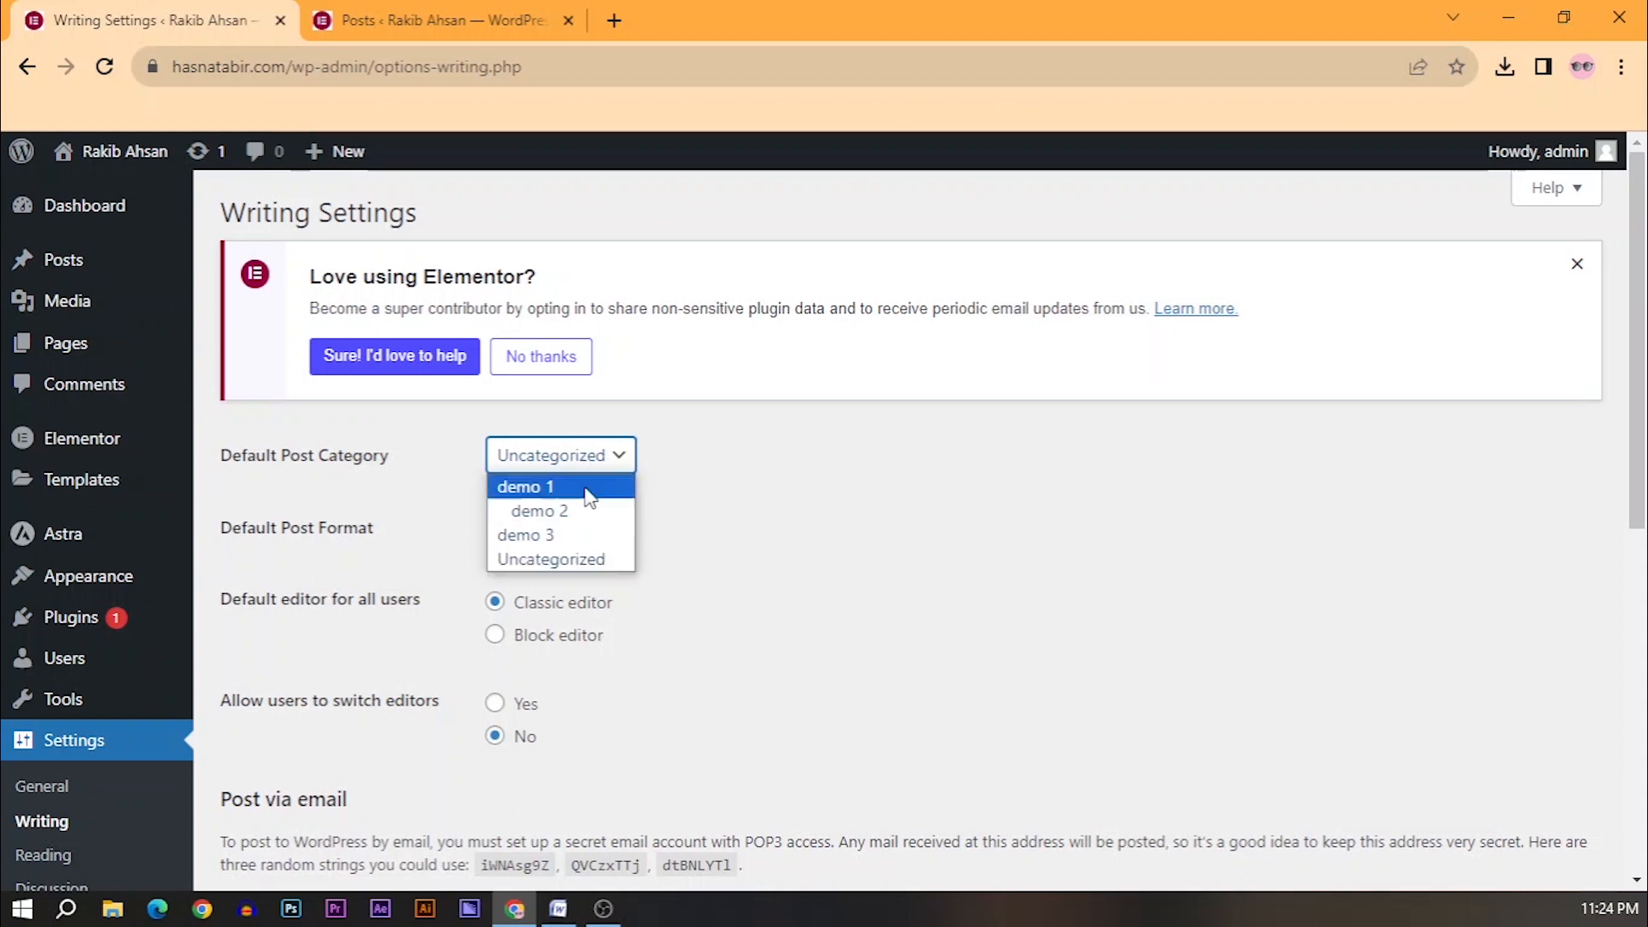
{"action": "left_click", "coordinate": [577, 496]}
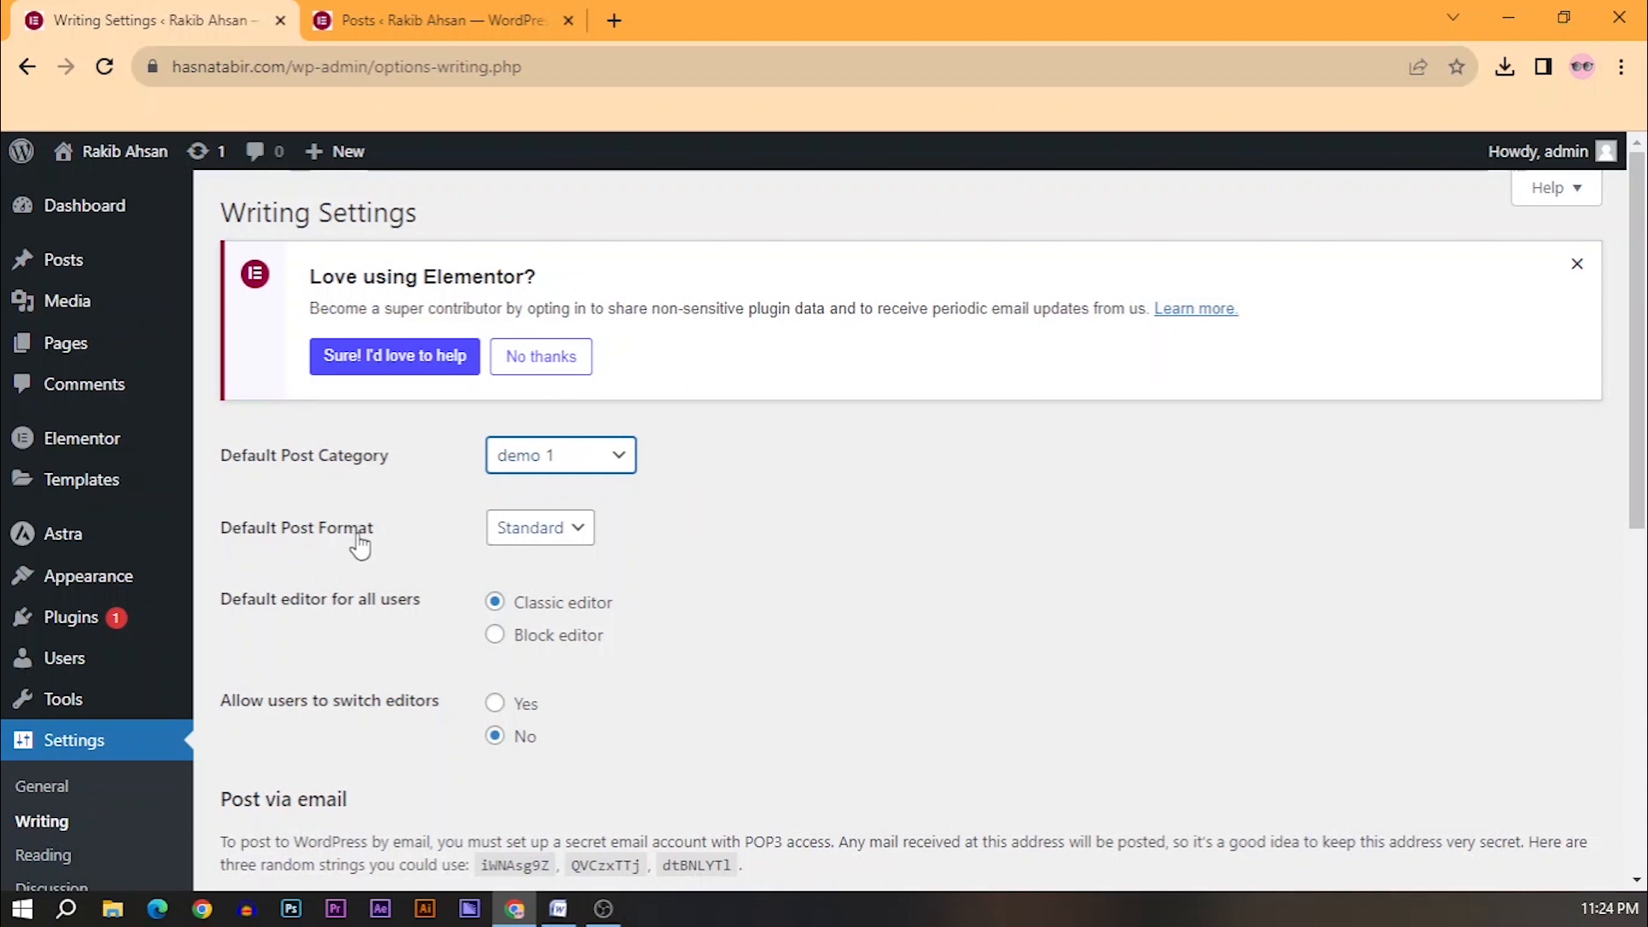
{"action": "left_click", "coordinate": [580, 530]}
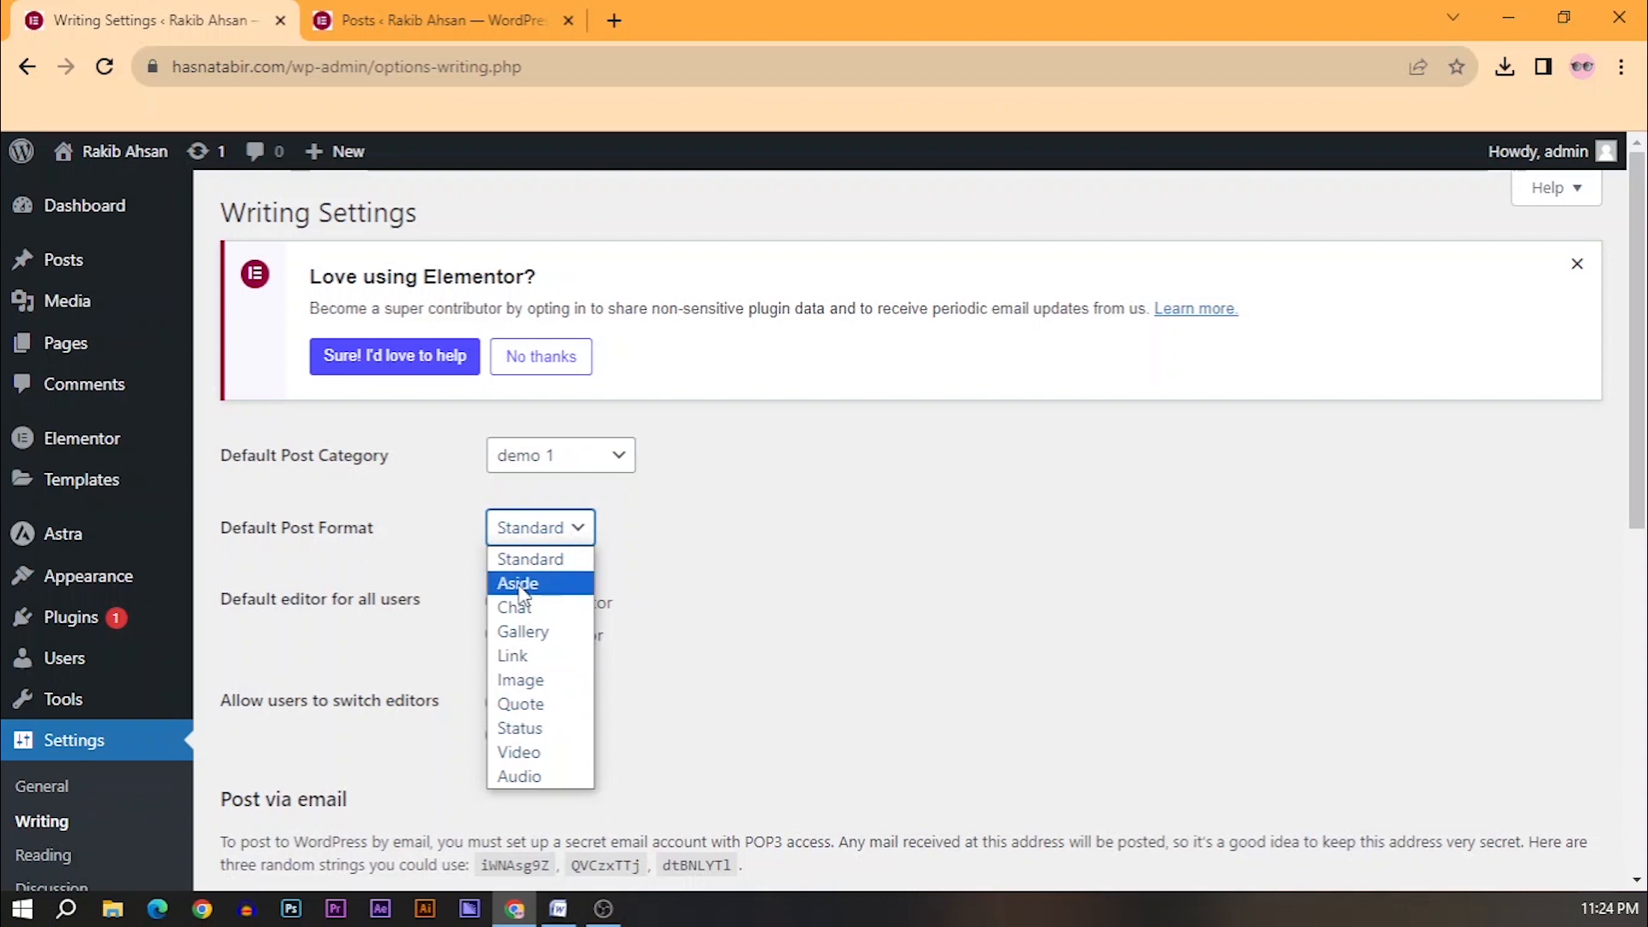
{"action": "left_click", "coordinate": [708, 524]}
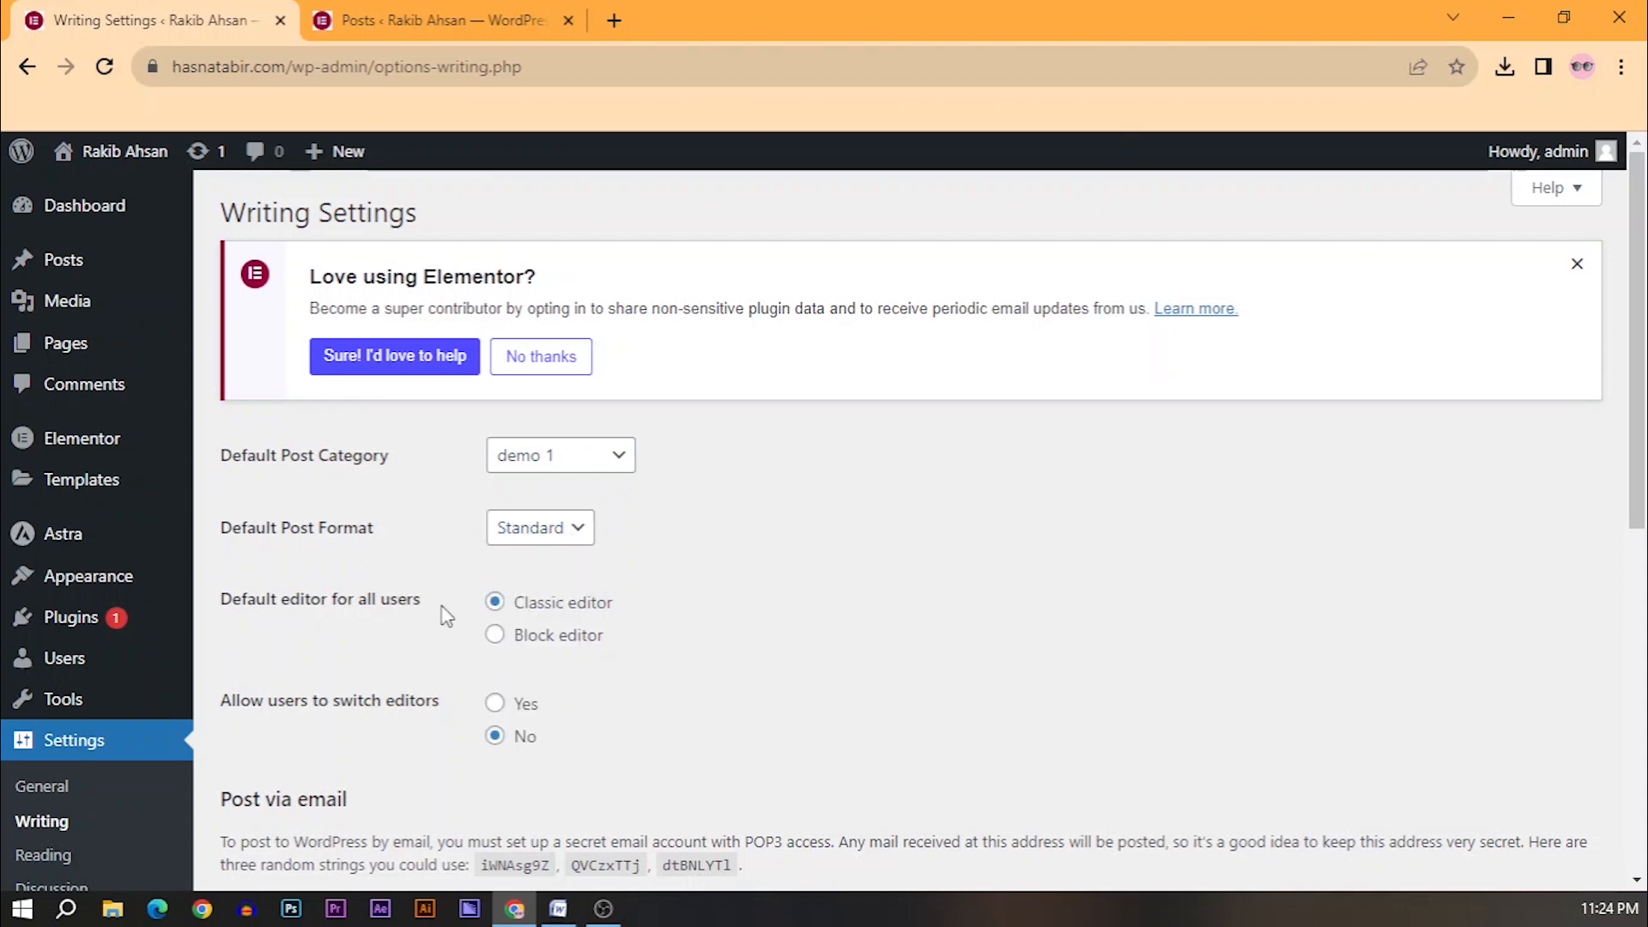
Try the Block editor option, return to Classic editor, and start a new post in the other tab to view its editor.
{"action": "left_click", "coordinate": [496, 635]}
{"action": "left_click", "coordinate": [498, 603]}
{"action": "left_click", "coordinate": [395, 19]}
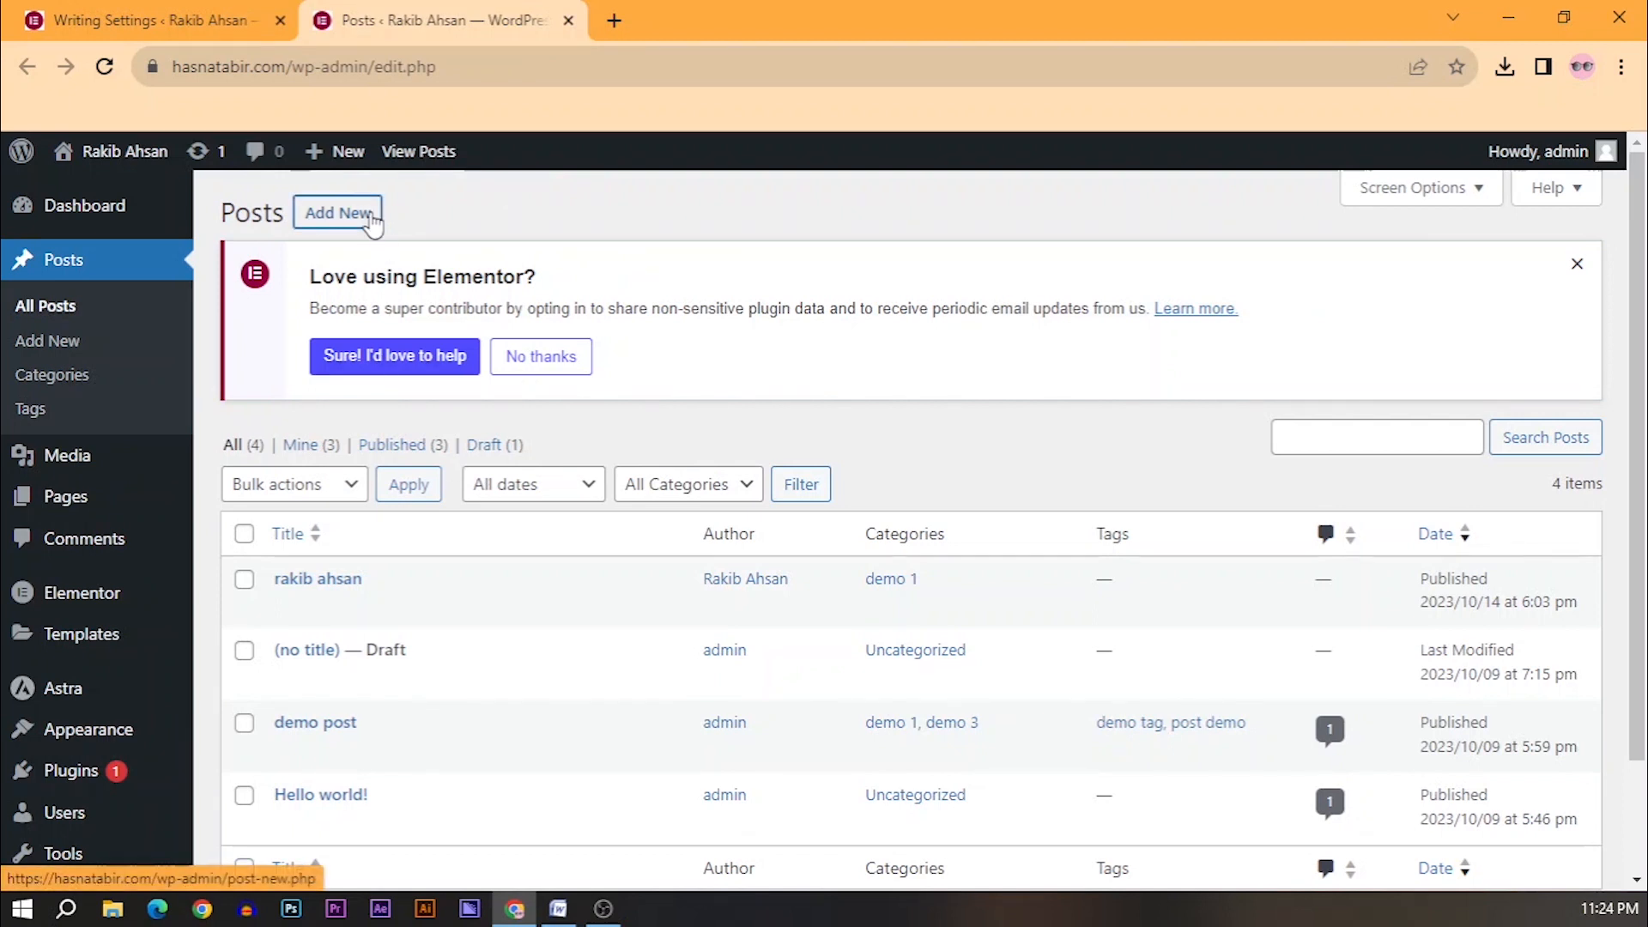
{"action": "left_click", "coordinate": [372, 215]}
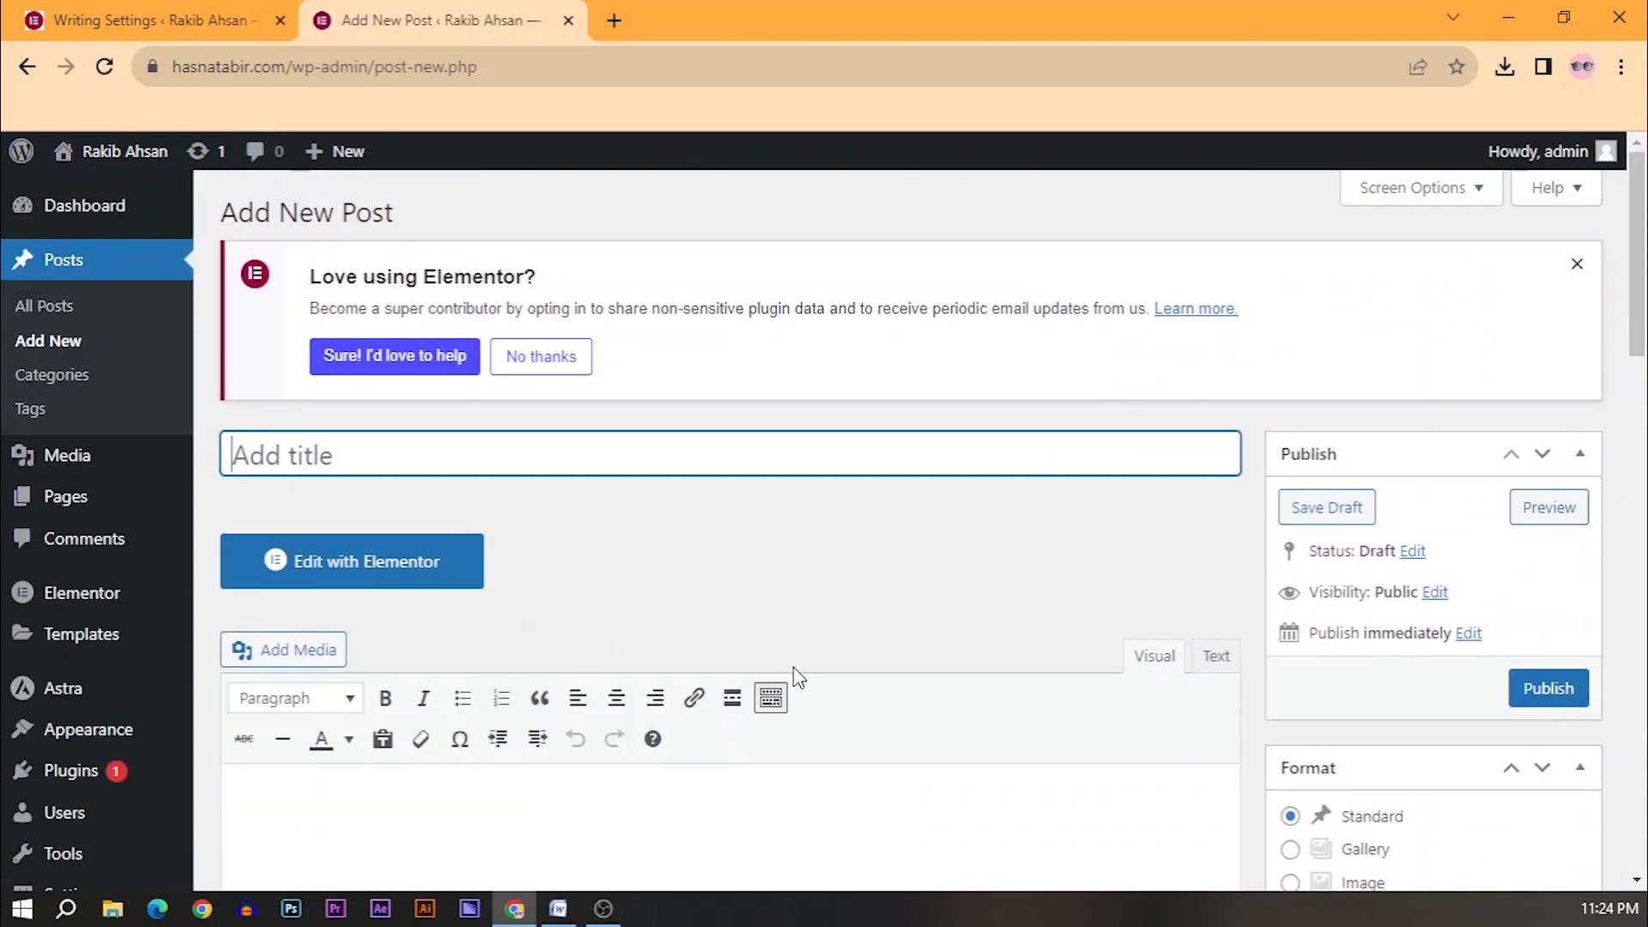
{"action": "left_click", "coordinate": [150, 19]}
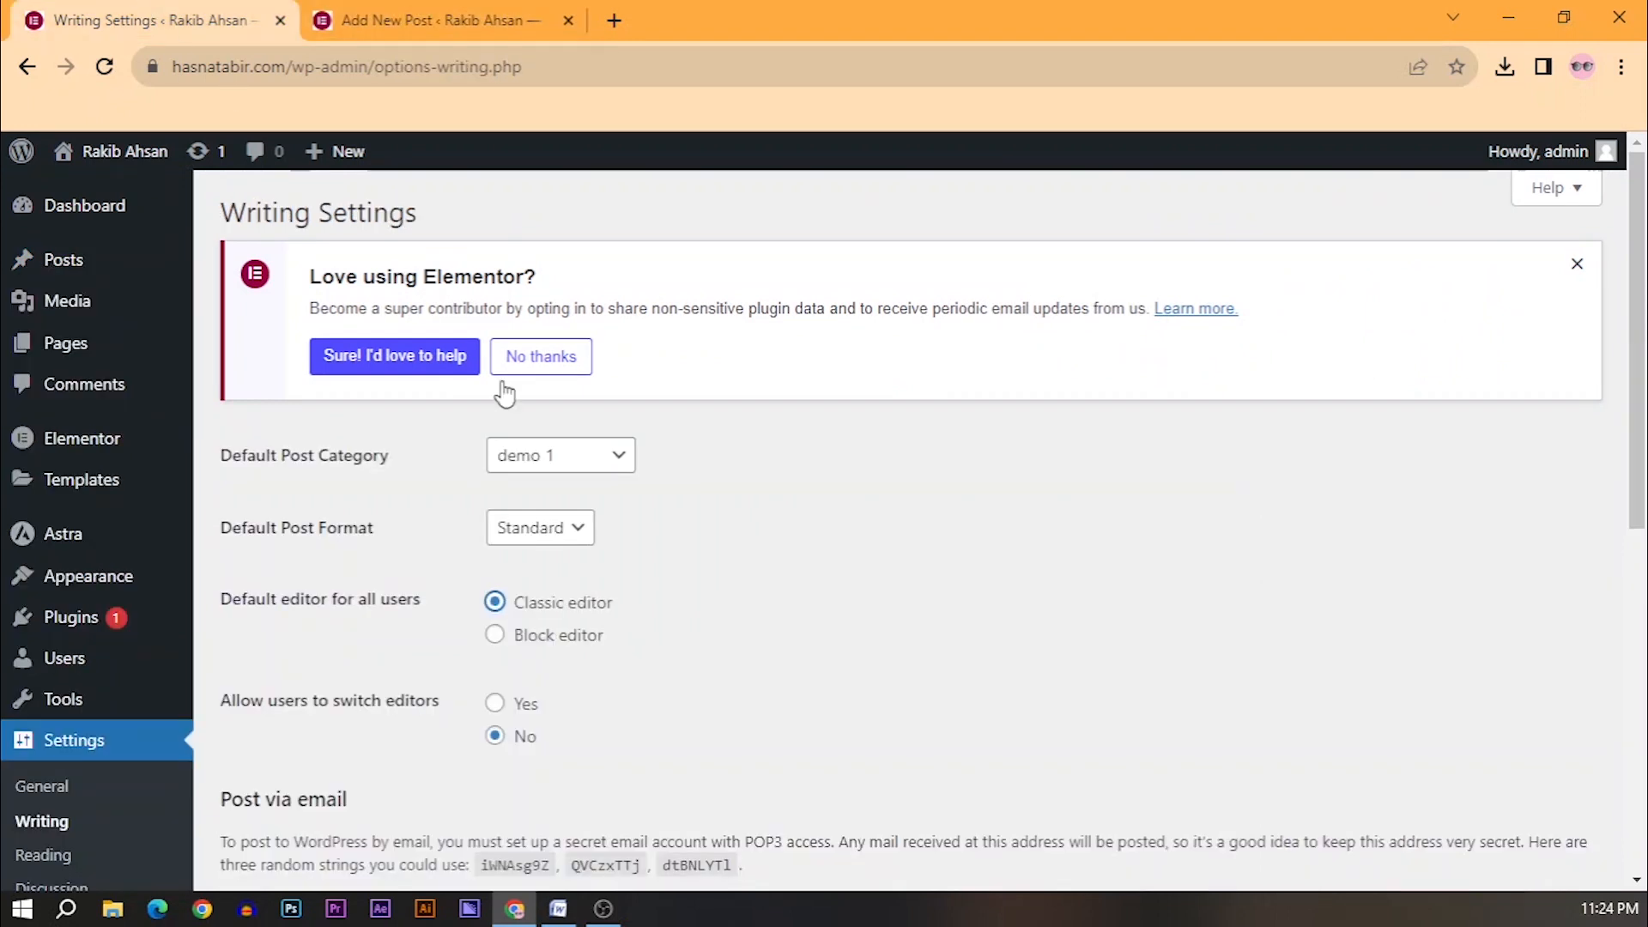
Select Block editor as the default for all users, check the new post tab, and close the Writing settings tab unsaved.
{"action": "left_click", "coordinate": [495, 634]}
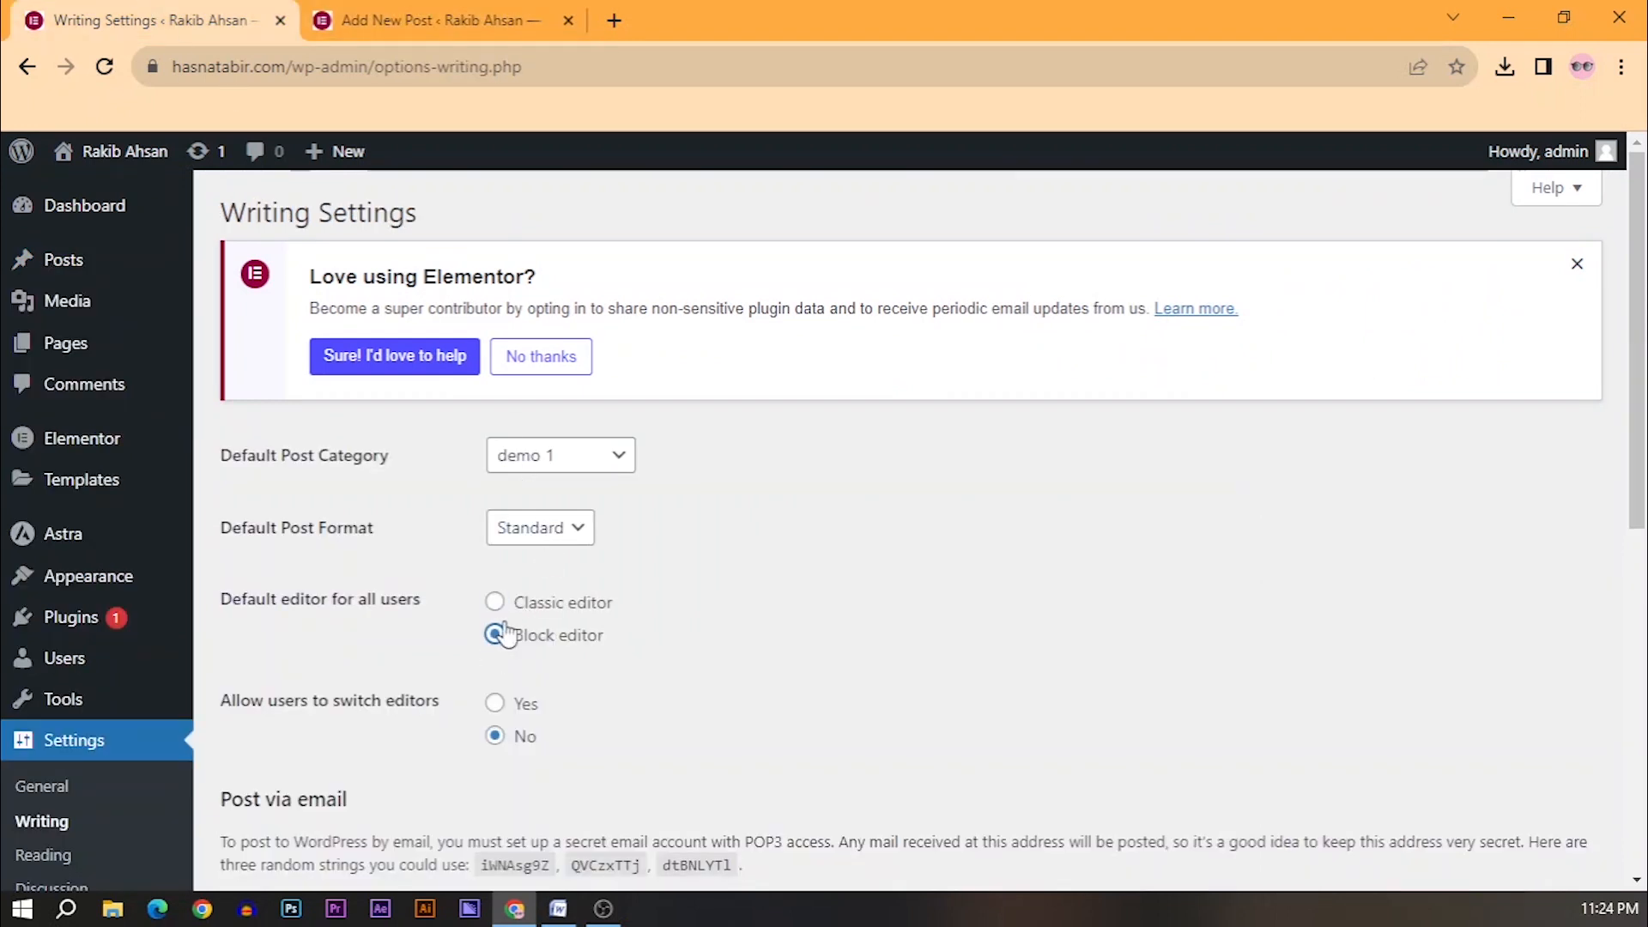
{"action": "left_click", "coordinate": [478, 19]}
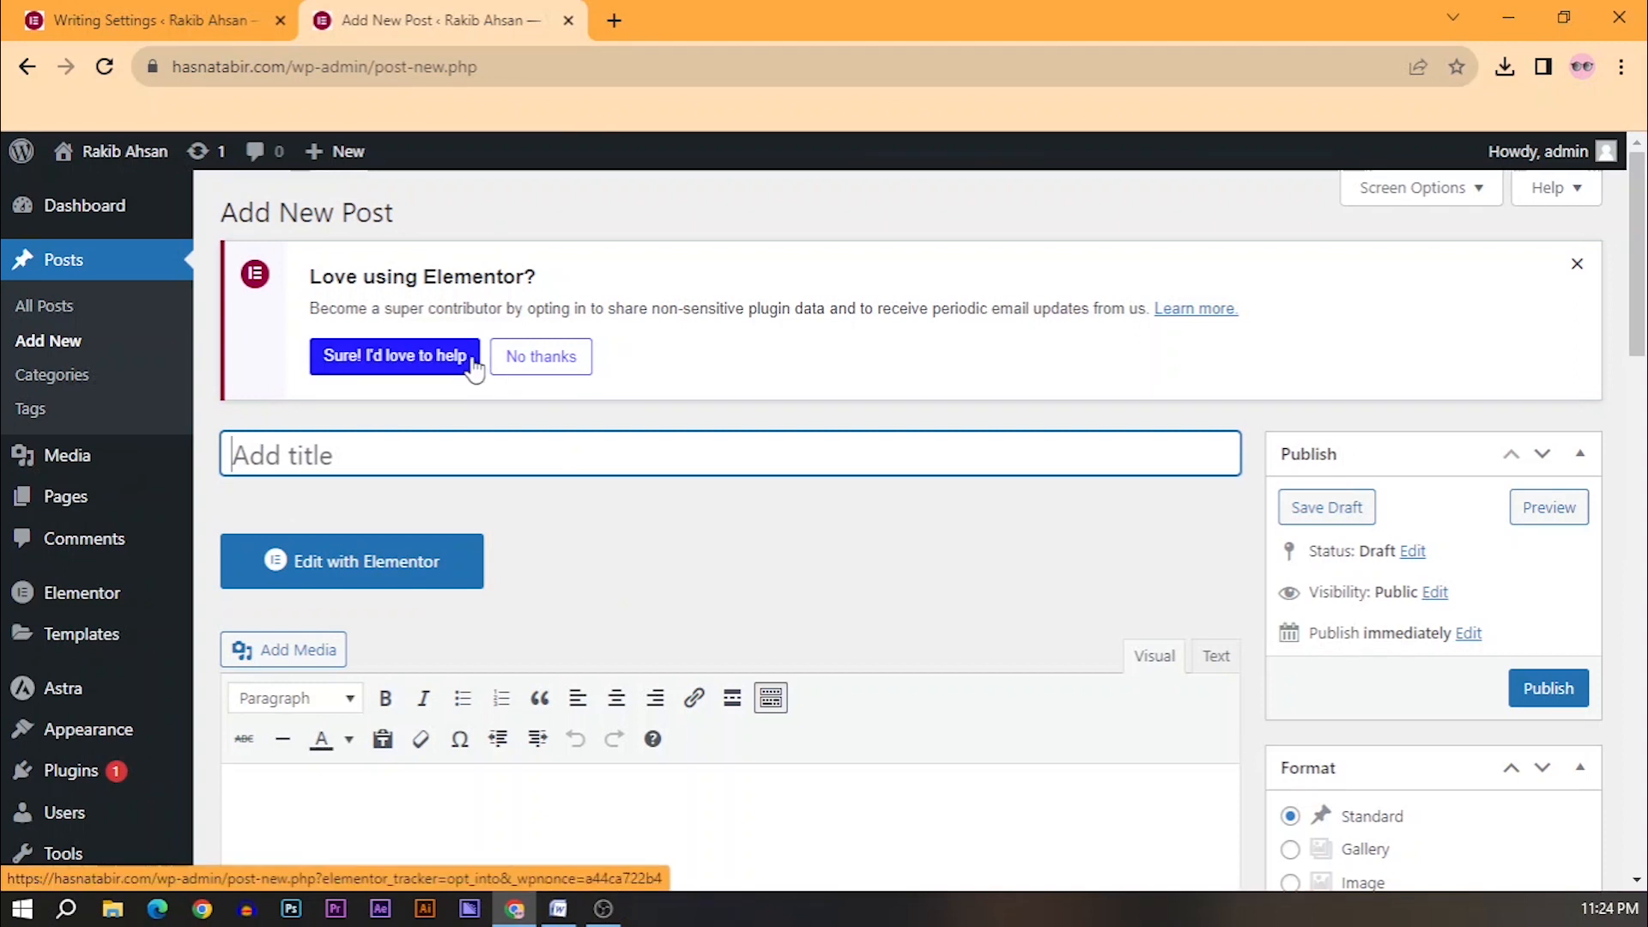
{"action": "left_click", "coordinate": [278, 20]}
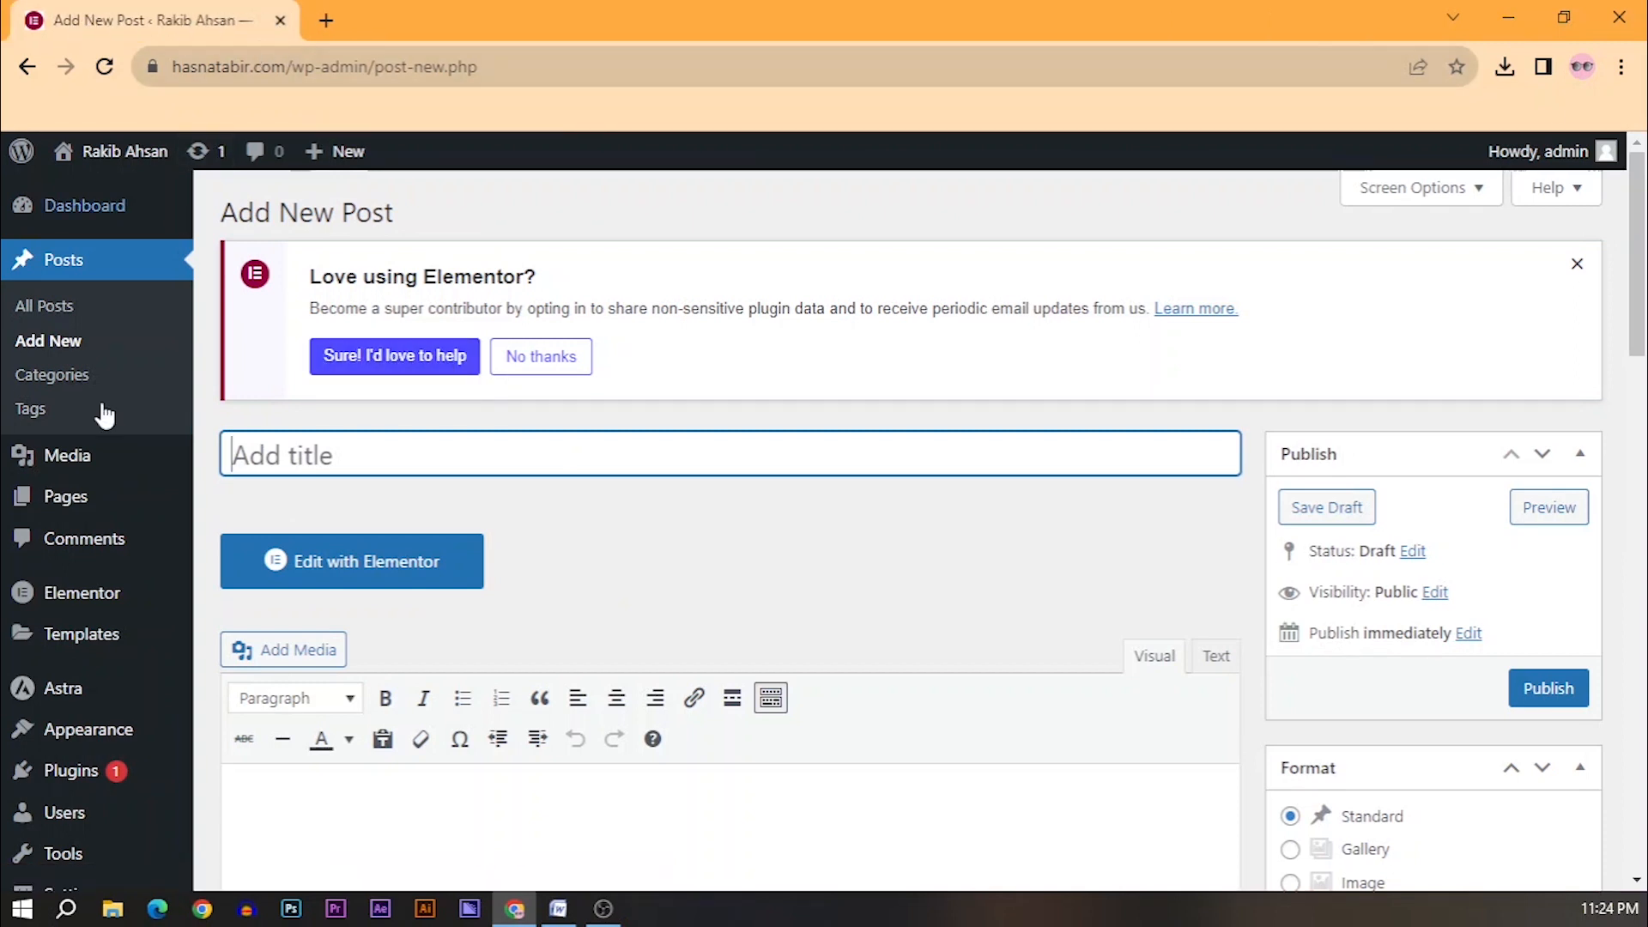
Reopen the Writing settings from the new post page and look over the options down to Update Services.
{"action": "scroll", "coordinate": [104, 415], "scroll_direction": "down", "scroll_amount": 8}
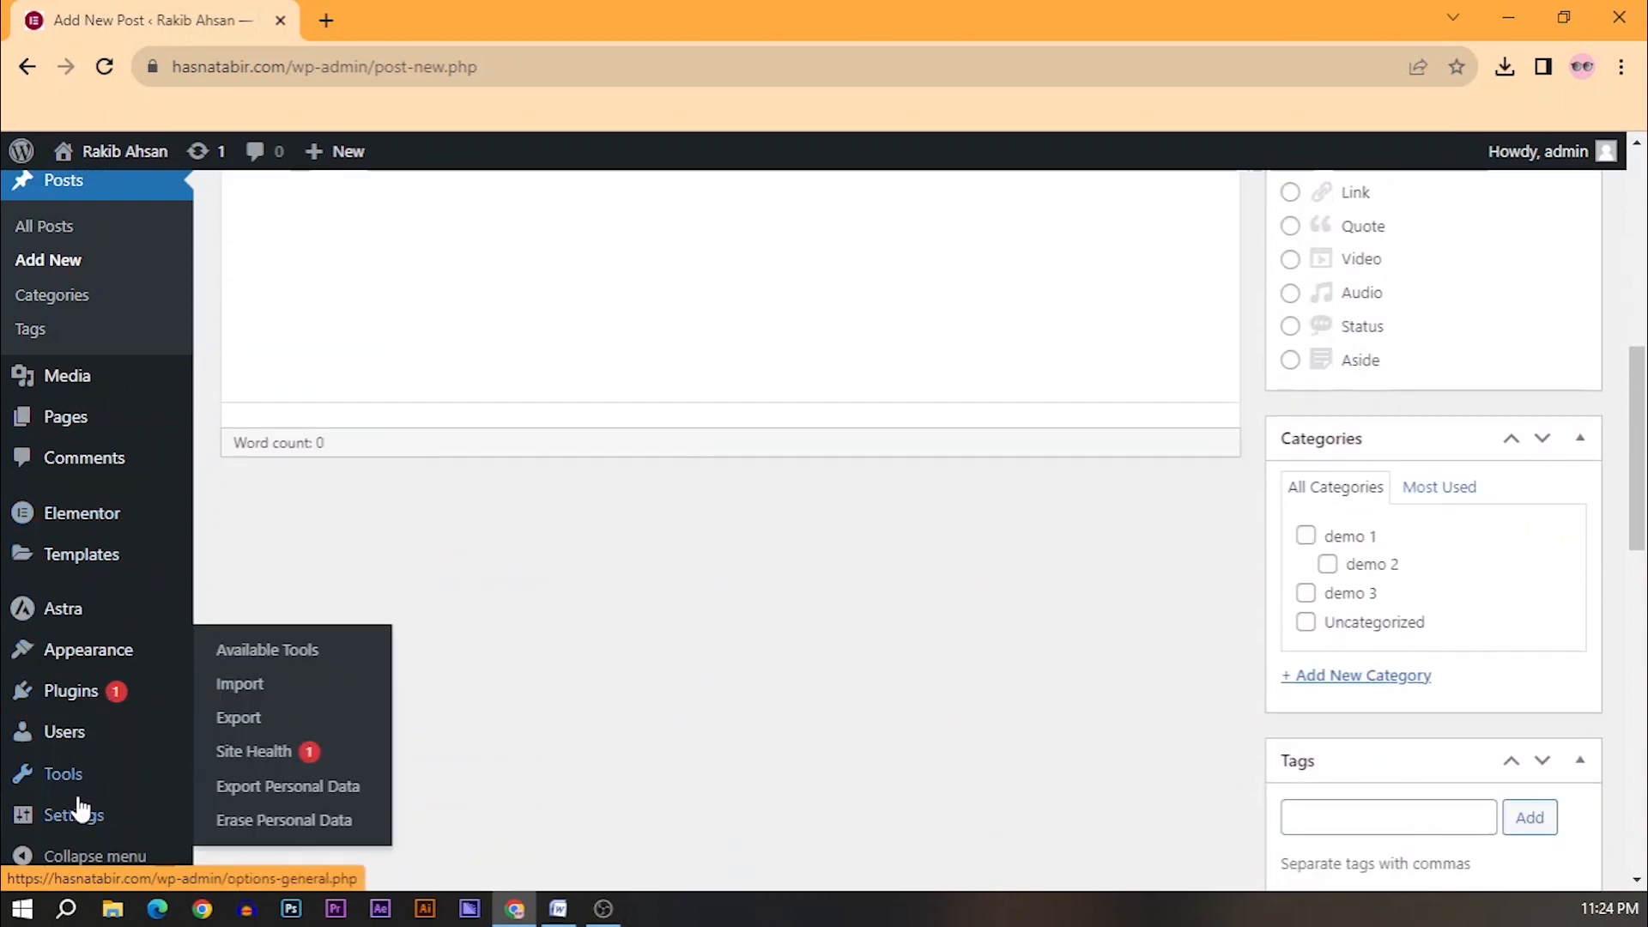
{"action": "mouse_move", "coordinate": [80, 807]}
{"action": "left_click", "coordinate": [254, 685]}
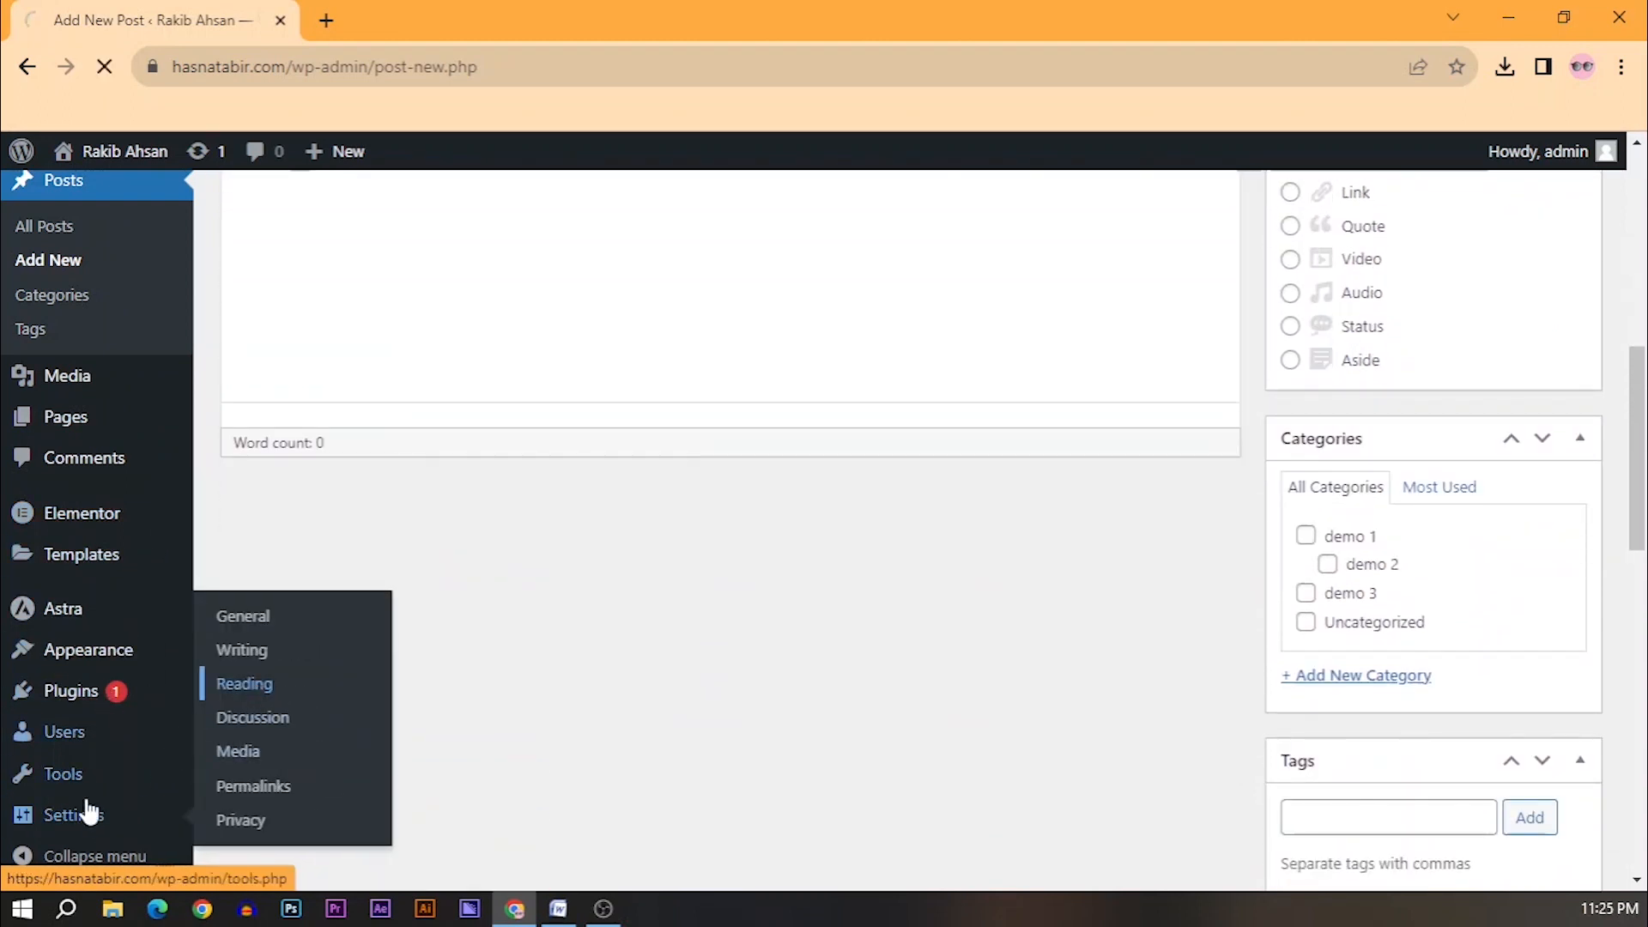
{"action": "left_click", "coordinate": [71, 824]}
{"action": "scroll", "coordinate": [601, 549], "scroll_direction": "down", "scroll_amount": 5}
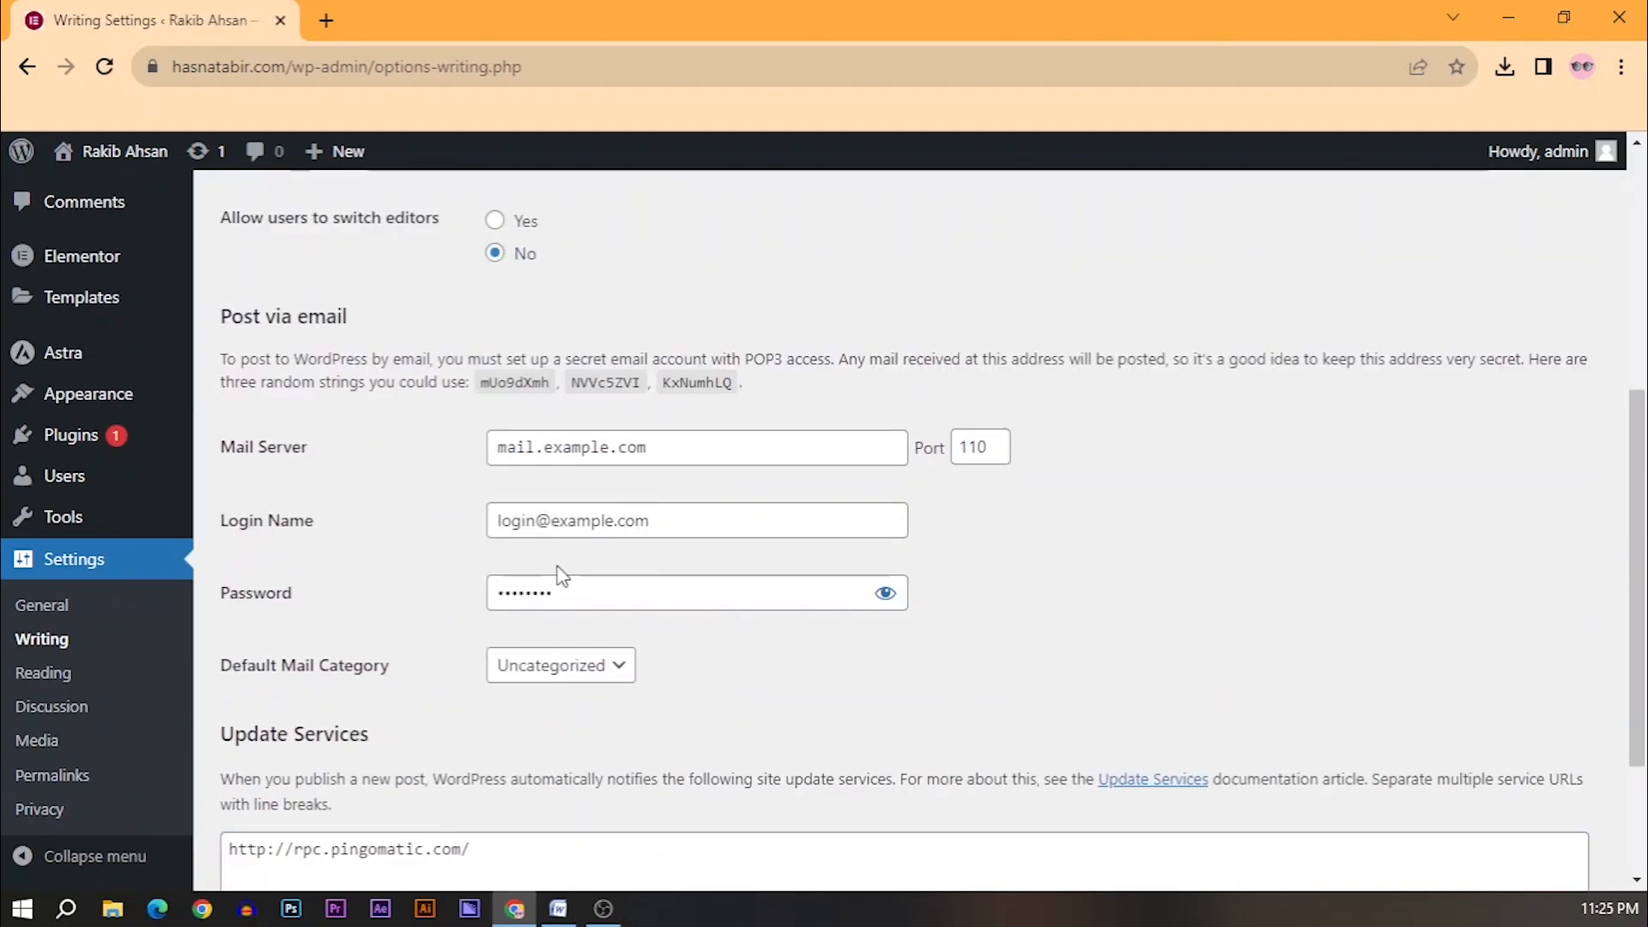
{"action": "scroll", "coordinate": [562, 577], "scroll_direction": "down", "scroll_amount": 3}
{"action": "left_click", "coordinate": [39, 639]}
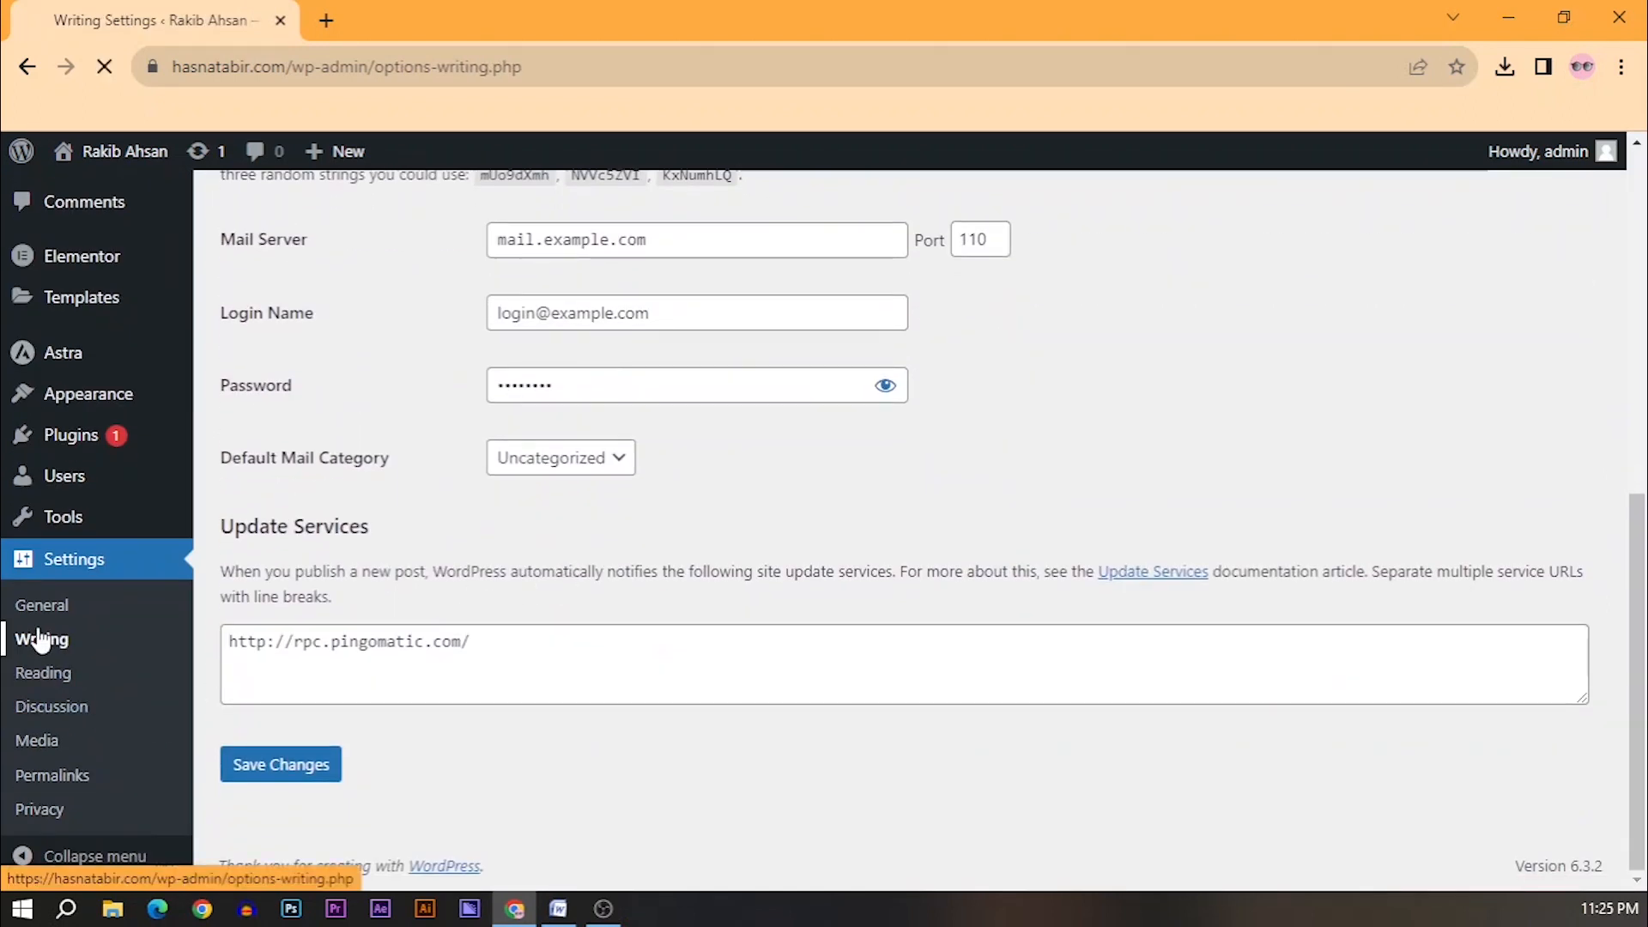
Review the editor switching and post-via-email options, revealing the mail password field and viewing the default mail category choices.
{"action": "scroll", "coordinate": [445, 556], "scroll_direction": "down", "scroll_amount": 4}
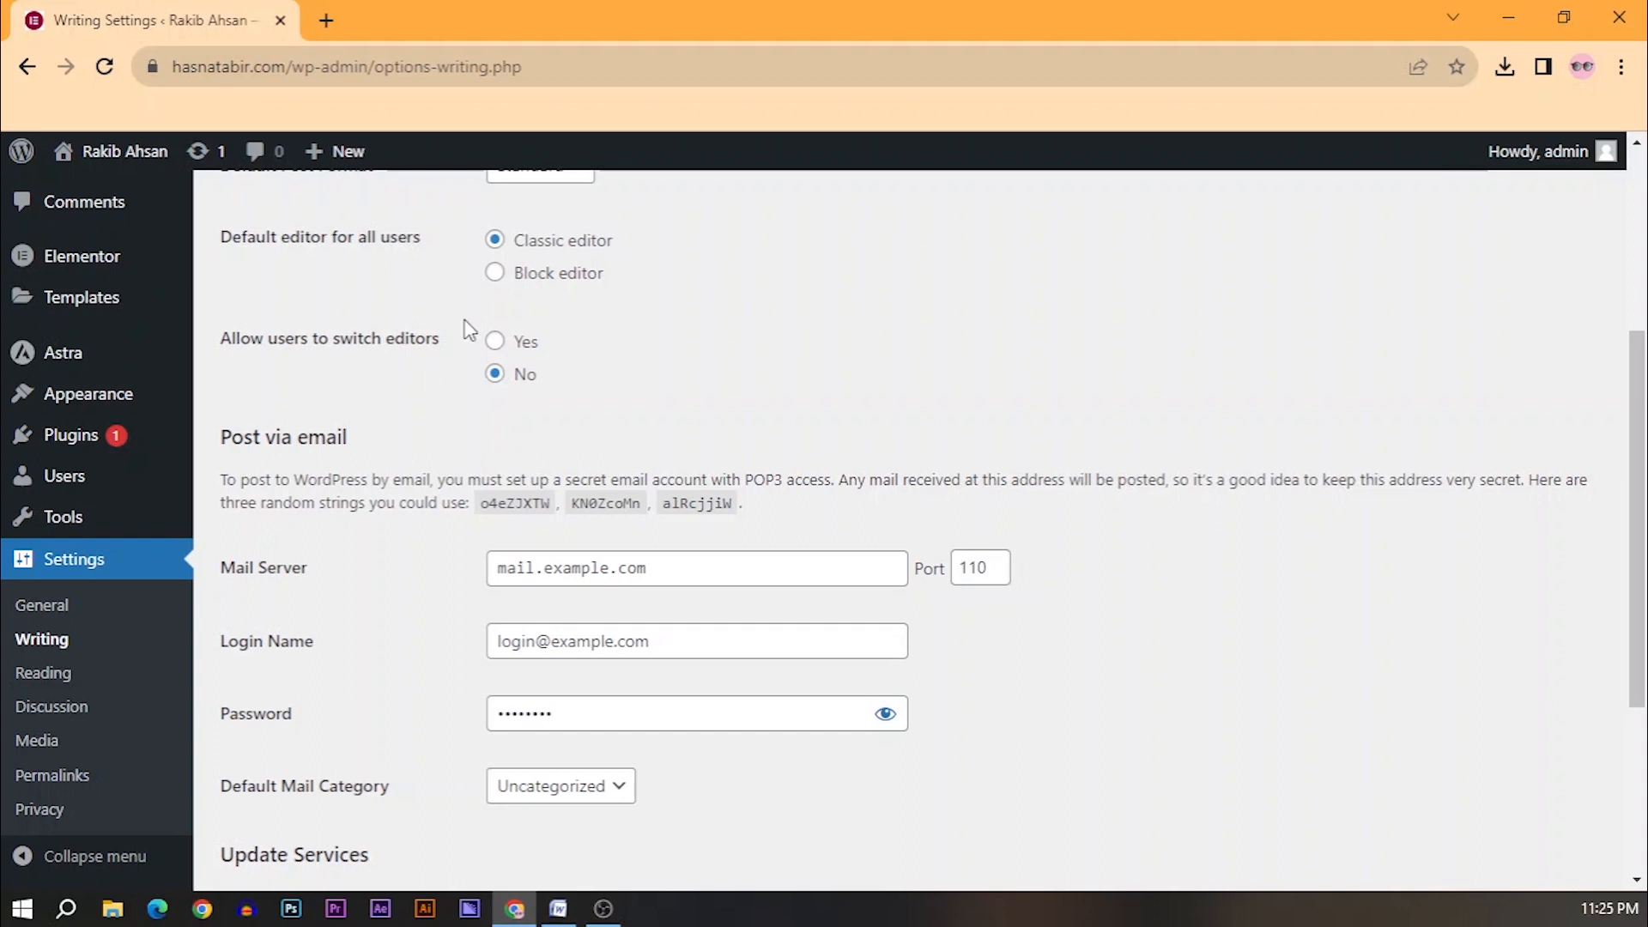
{"action": "scroll", "coordinate": [623, 333], "scroll_direction": "down", "scroll_amount": 3}
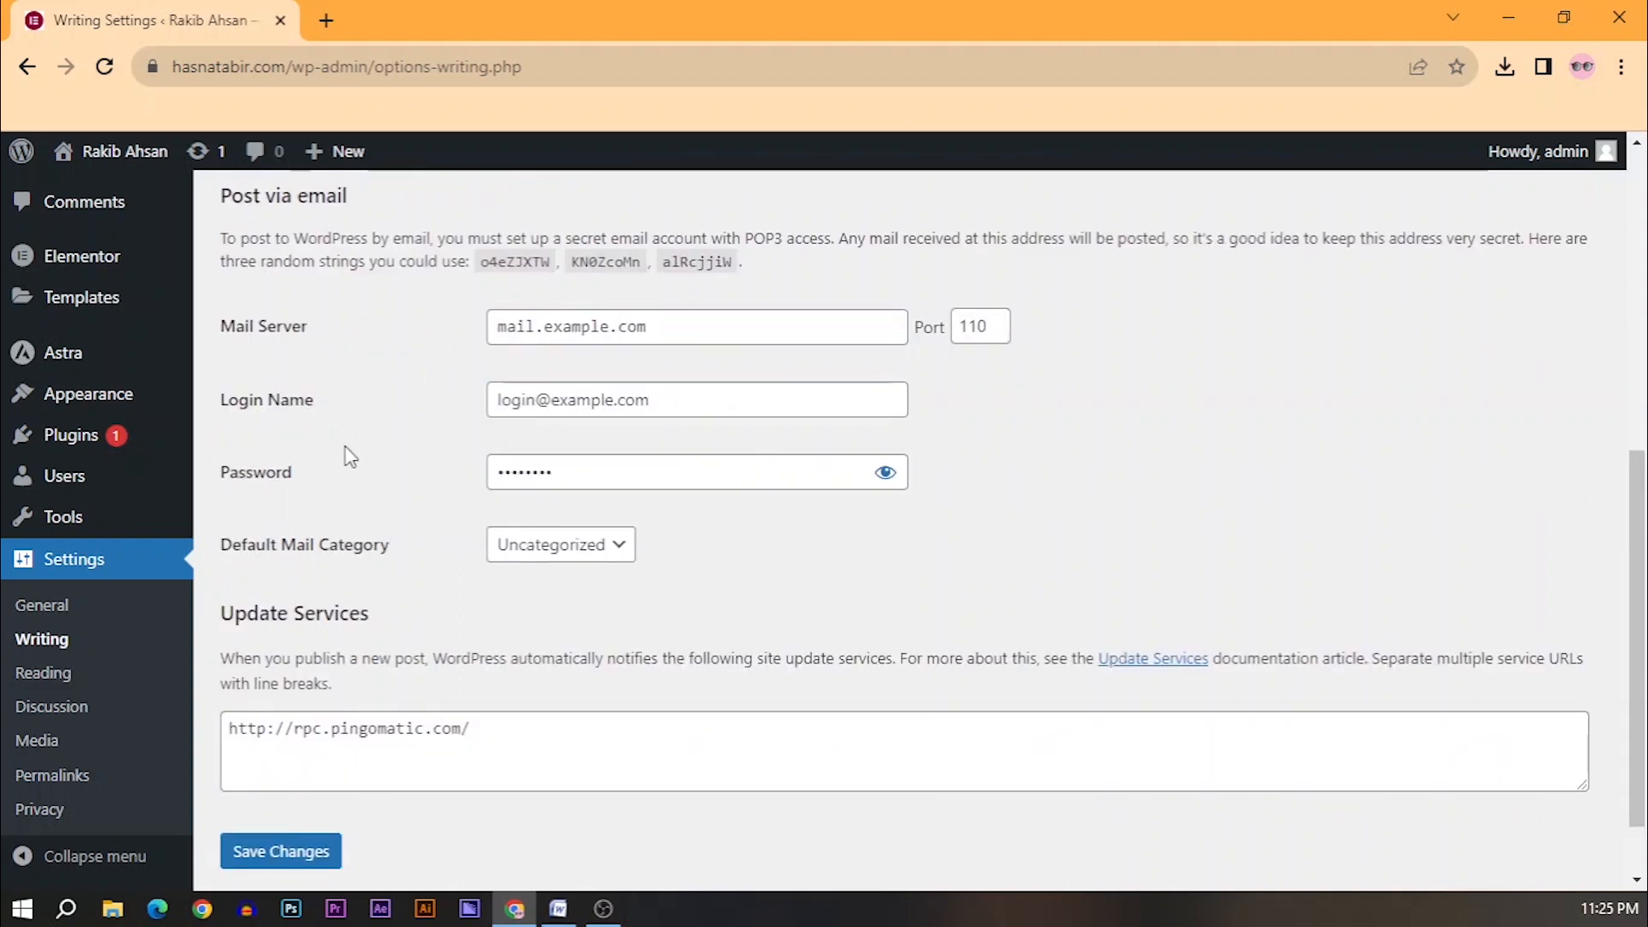
{"action": "left_click", "coordinate": [885, 472]}
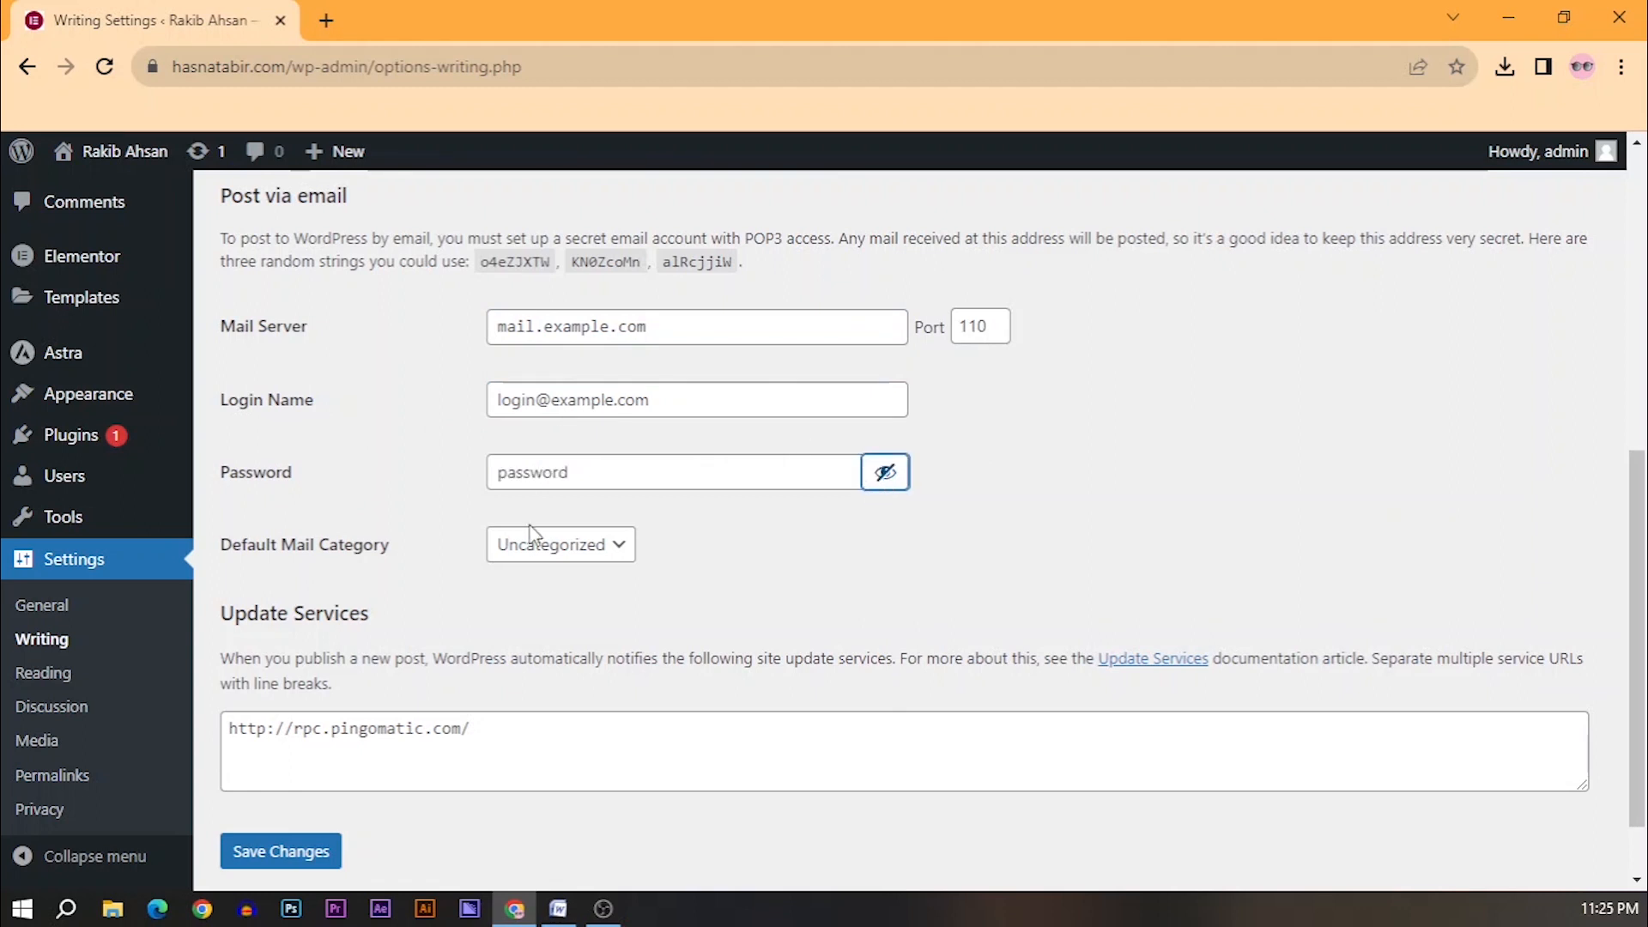
{"action": "left_click", "coordinate": [601, 547]}
{"action": "left_click", "coordinate": [807, 582]}
{"action": "scroll", "coordinate": [527, 711], "scroll_direction": "down", "scroll_amount": 1}
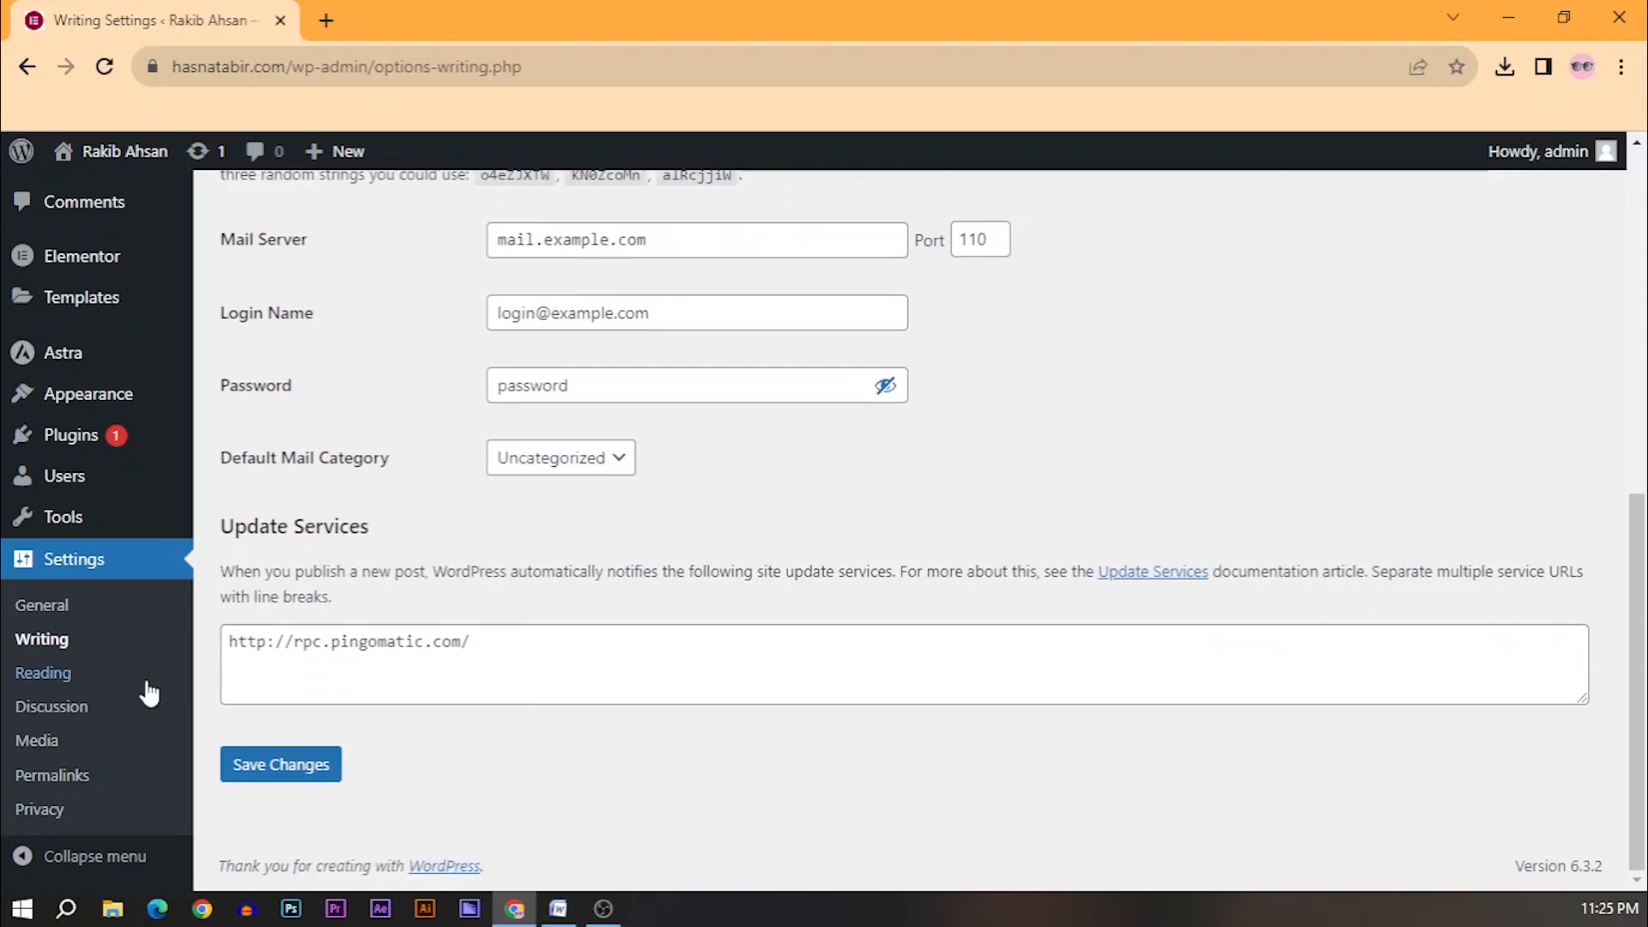
Set the static homepage to portfolio in the Reading settings and save the changes.
{"action": "left_click", "coordinate": [71, 684]}
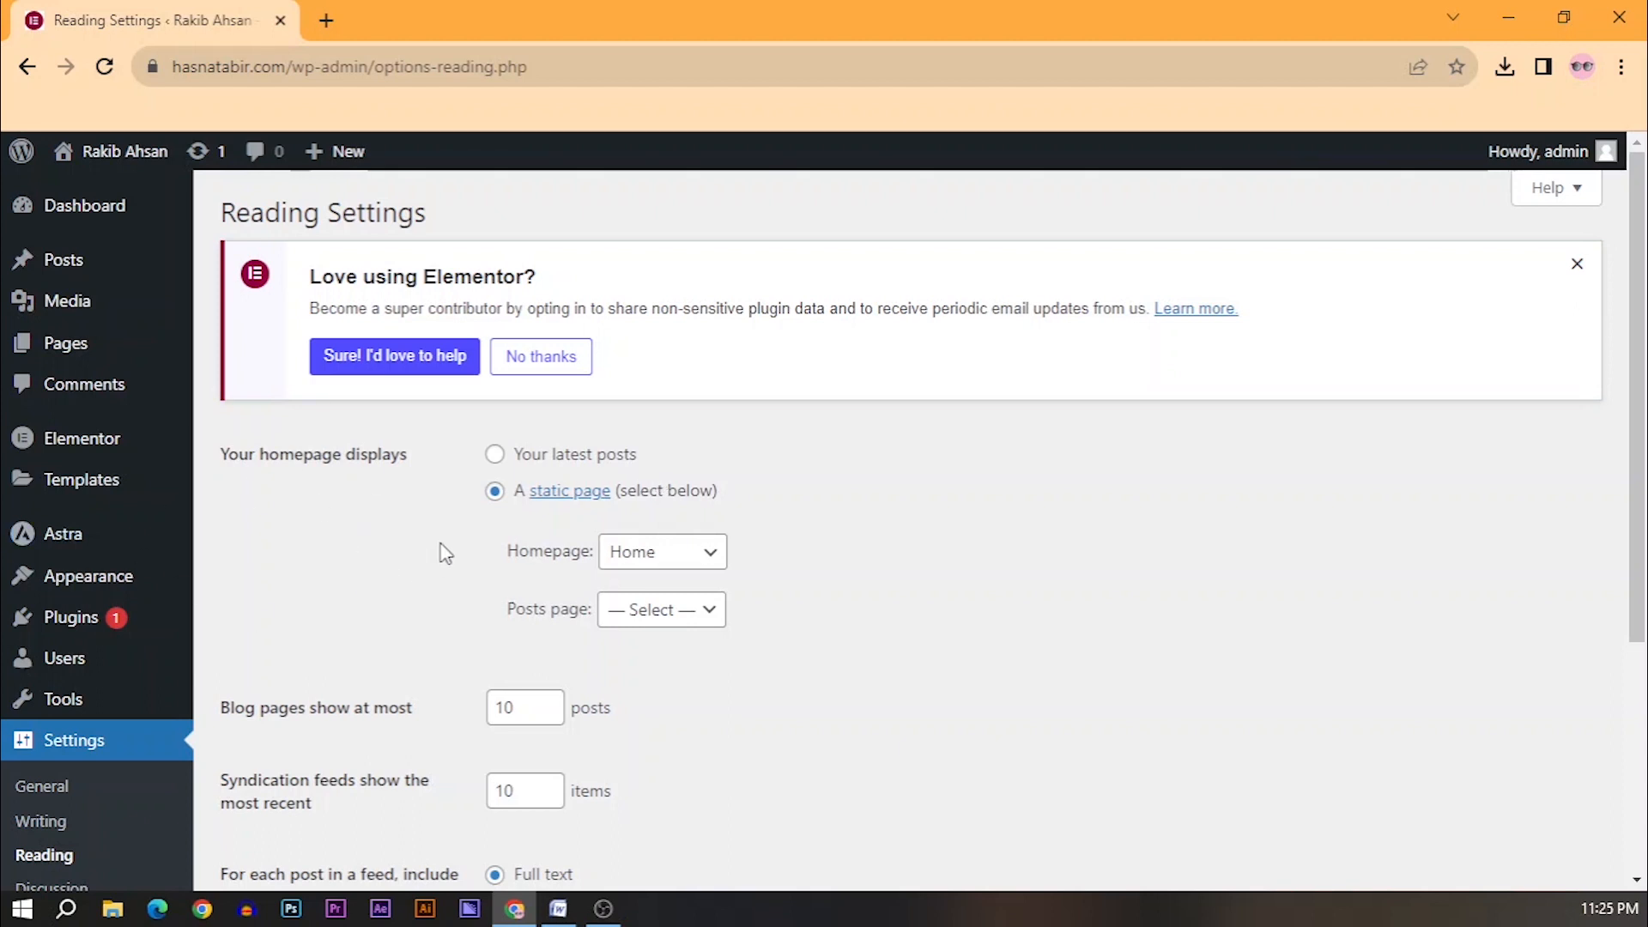
{"action": "left_click", "coordinate": [663, 553]}
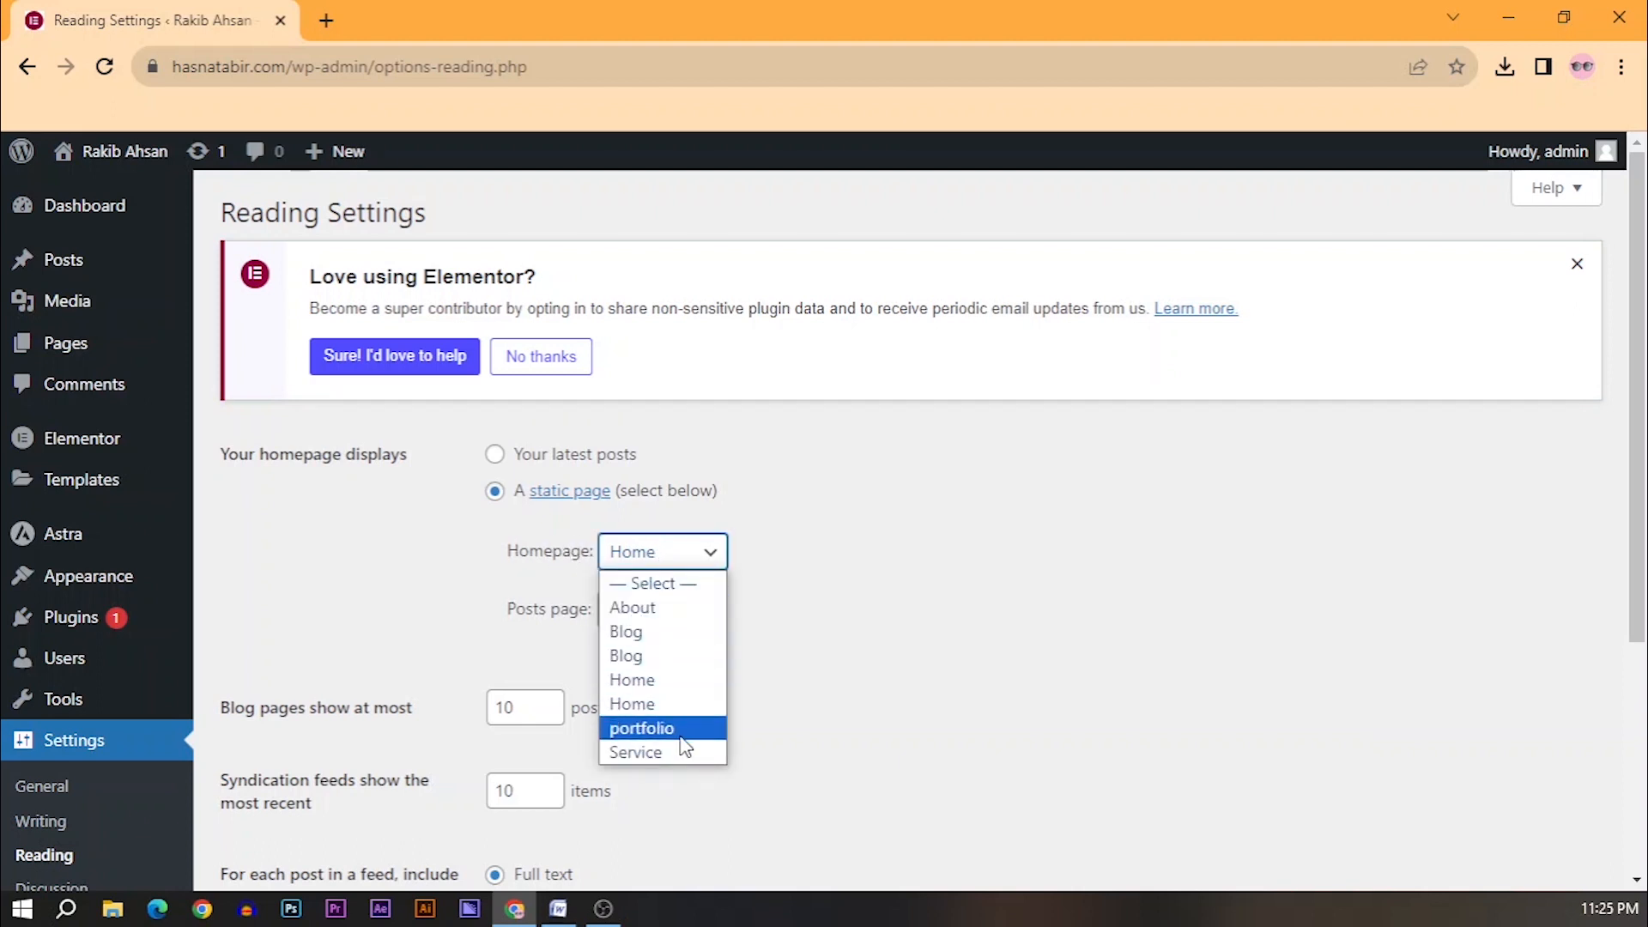
{"action": "left_click", "coordinate": [644, 728]}
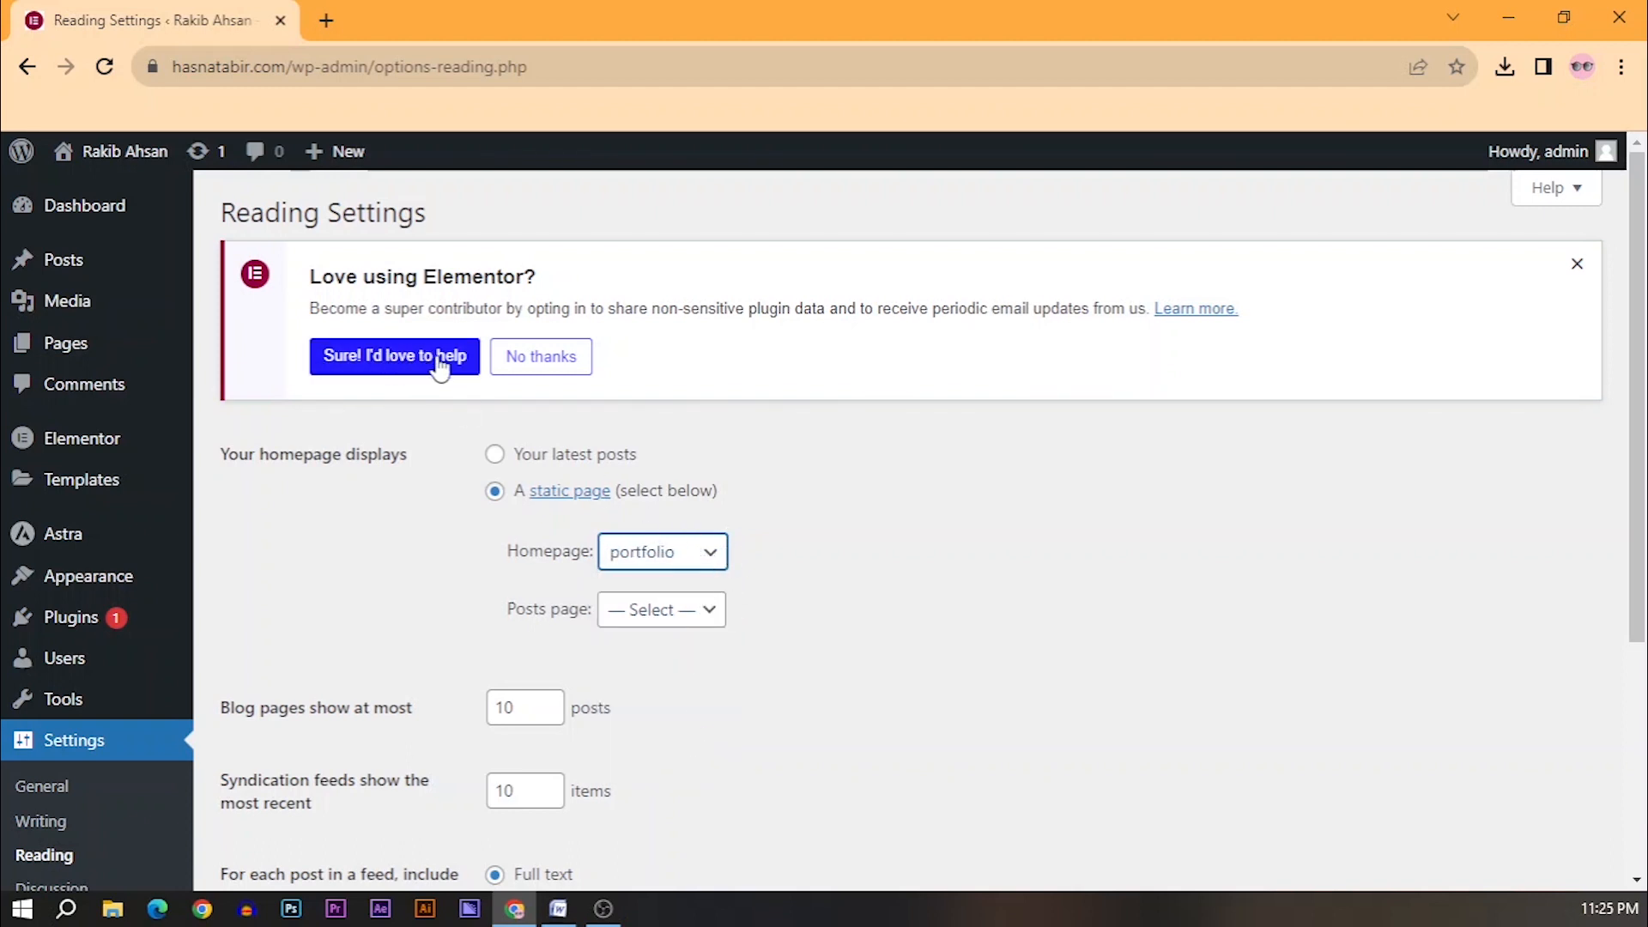
{"action": "scroll", "coordinate": [543, 541], "scroll_direction": "down", "scroll_amount": 3}
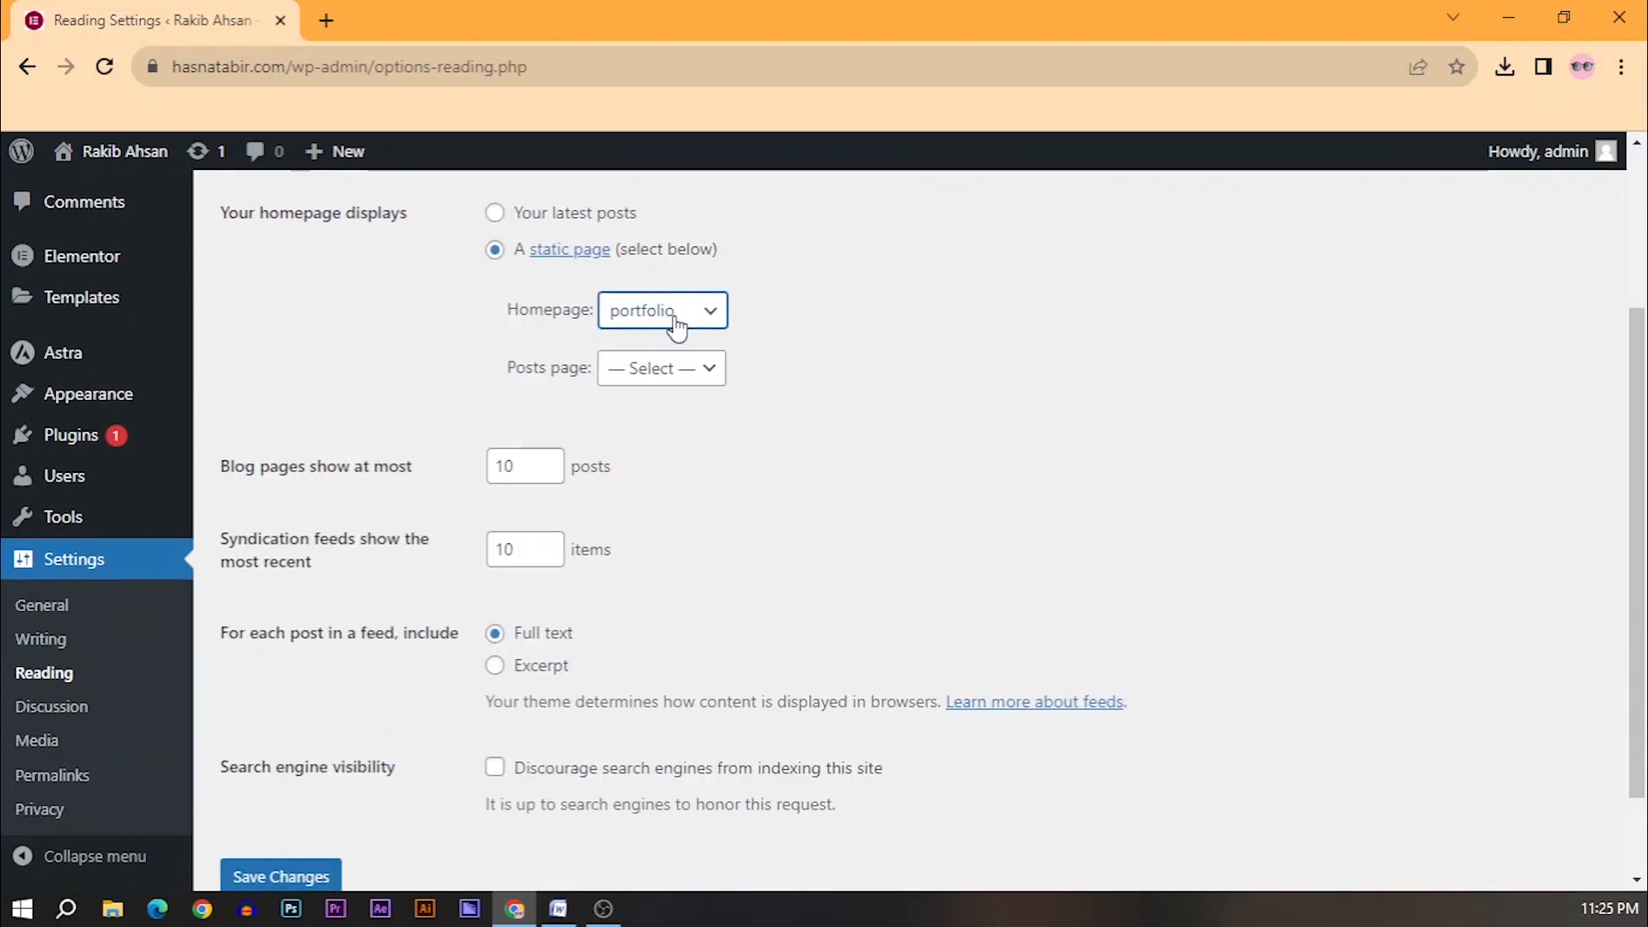
{"action": "scroll", "coordinate": [665, 343], "scroll_direction": "up", "scroll_amount": 1}
{"action": "scroll", "coordinate": [646, 421], "scroll_direction": "down", "scroll_amount": 2}
{"action": "left_click", "coordinate": [266, 766]}
Copy the site's base address, open it in a new browser tab, and view the homepage.
{"action": "left_click_drag", "start_coordinate": [286, 67], "coordinate": [173, 69]}
{"action": "right_click", "coordinate": [221, 69]}
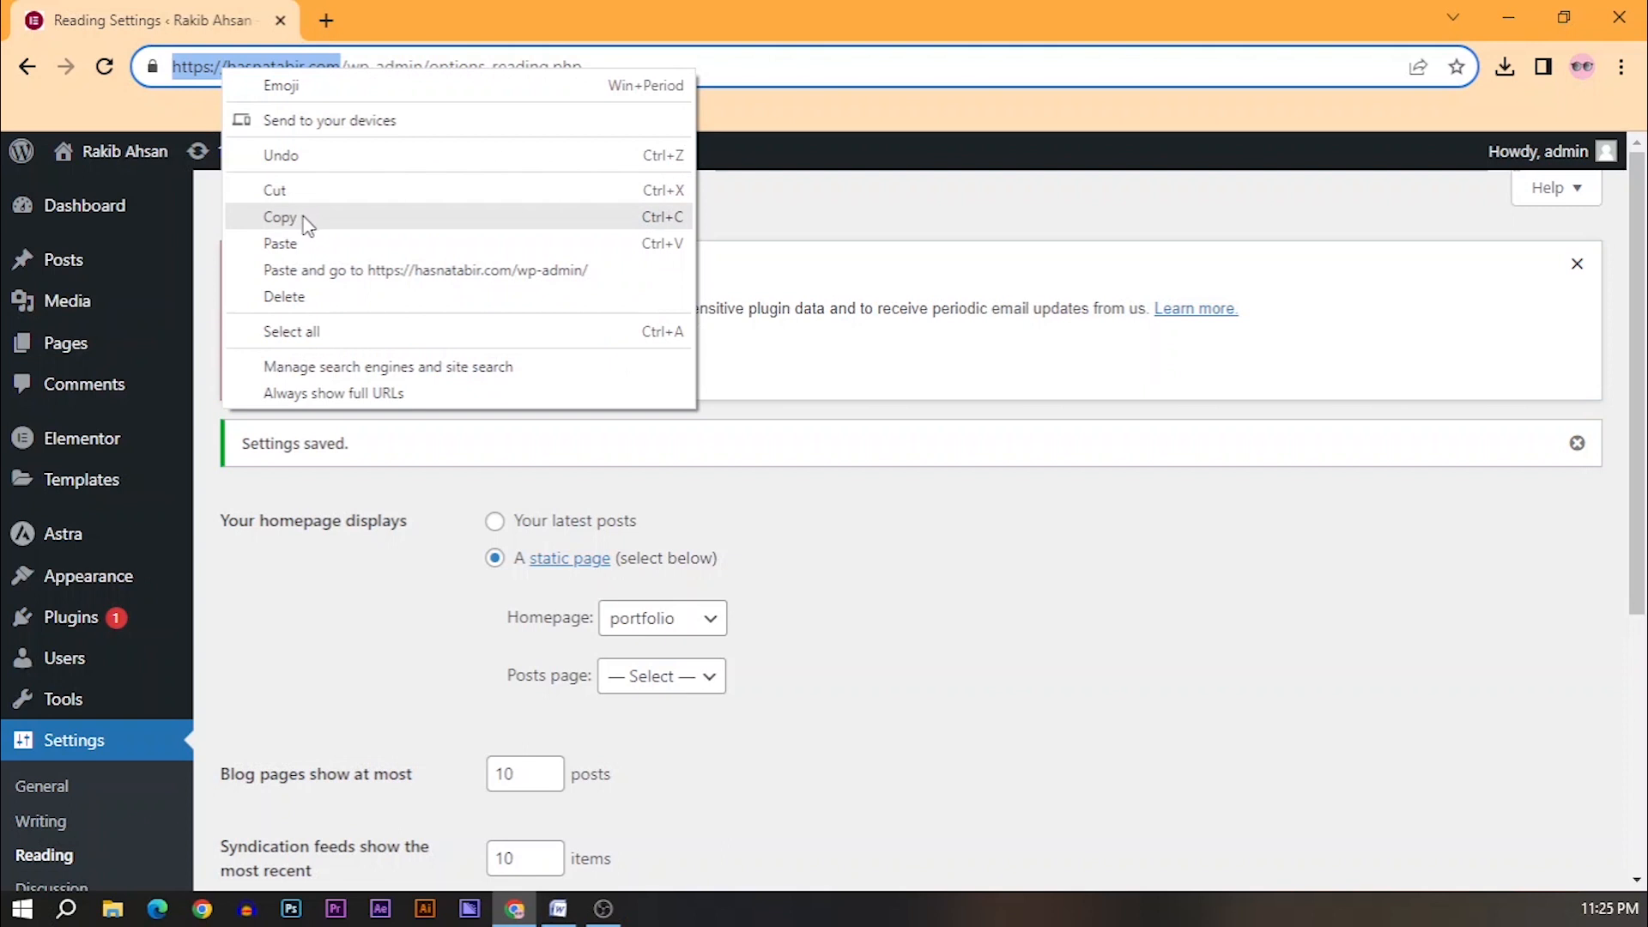
{"action": "left_click", "coordinate": [305, 219]}
{"action": "left_click", "coordinate": [327, 7]}
{"action": "right_click", "coordinate": [338, 55]}
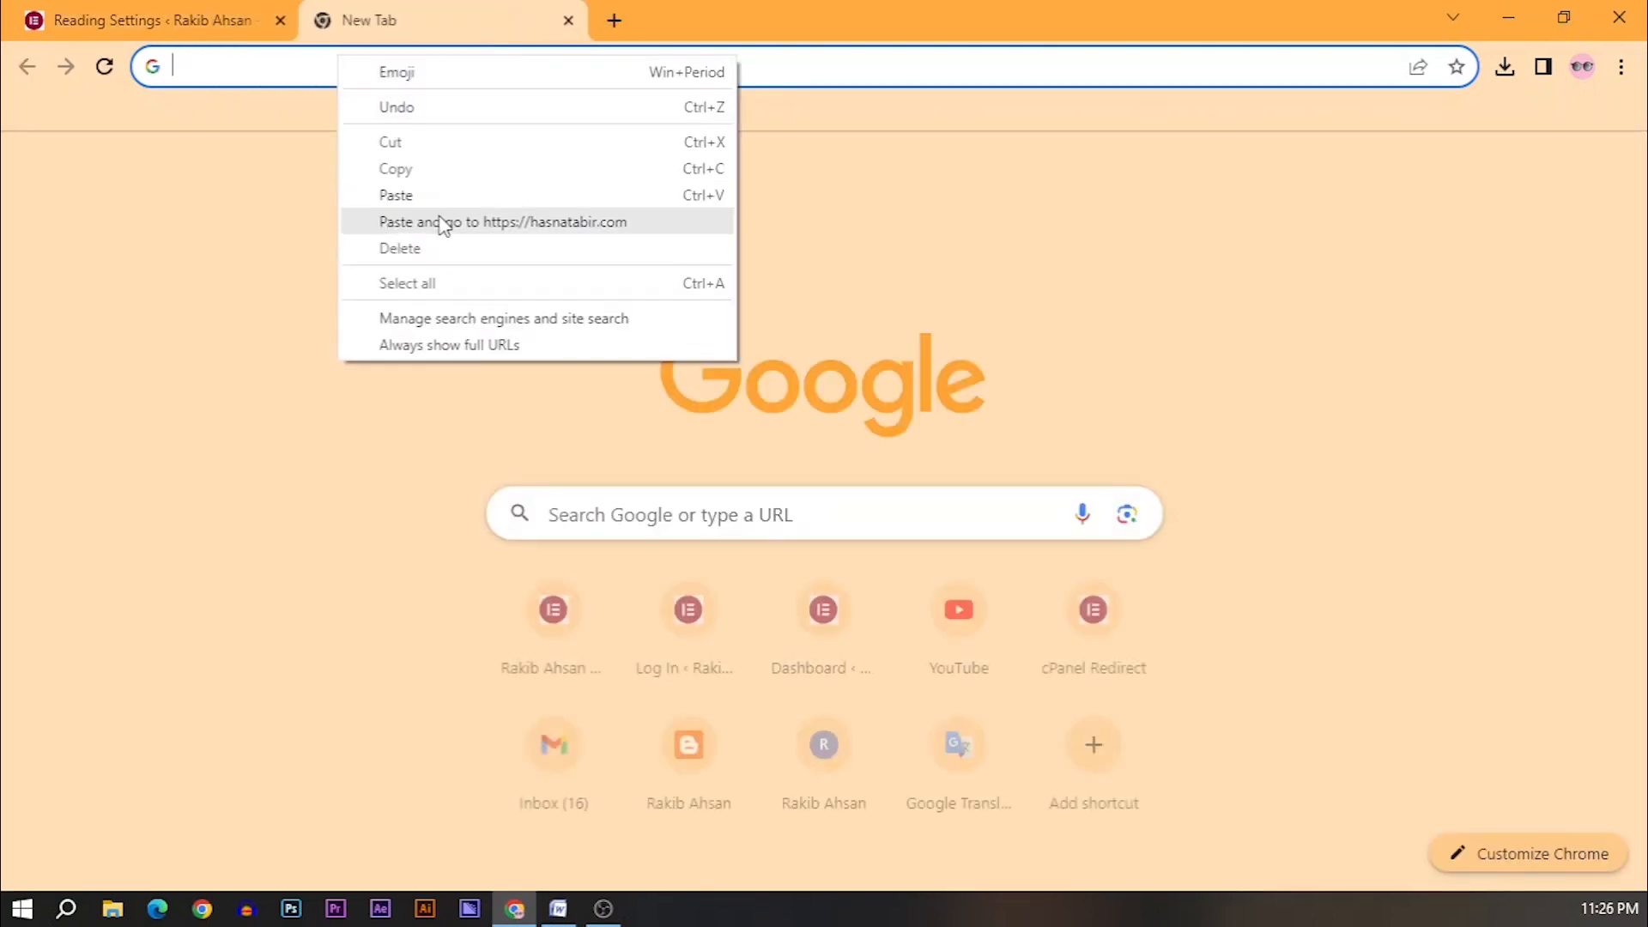
{"action": "left_click", "coordinate": [441, 220]}
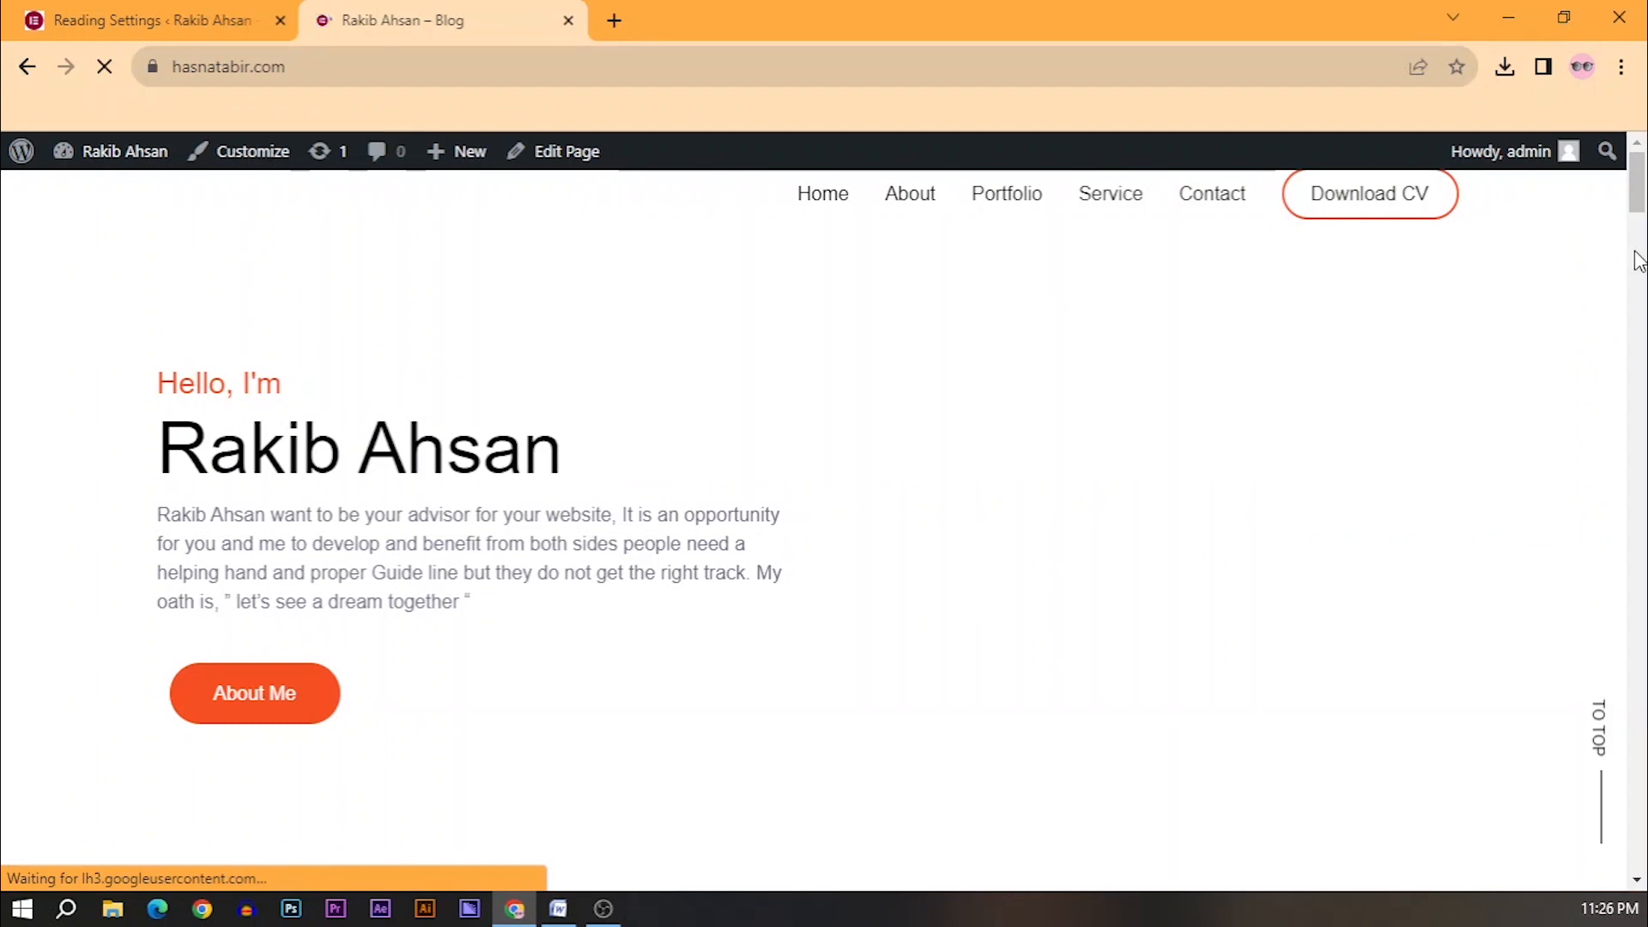
{"action": "scroll", "coordinate": [1638, 199], "scroll_direction": "down", "scroll_amount": 1}
{"action": "left_click_drag", "start_coordinate": [1638, 199], "coordinate": [1501, 121]}
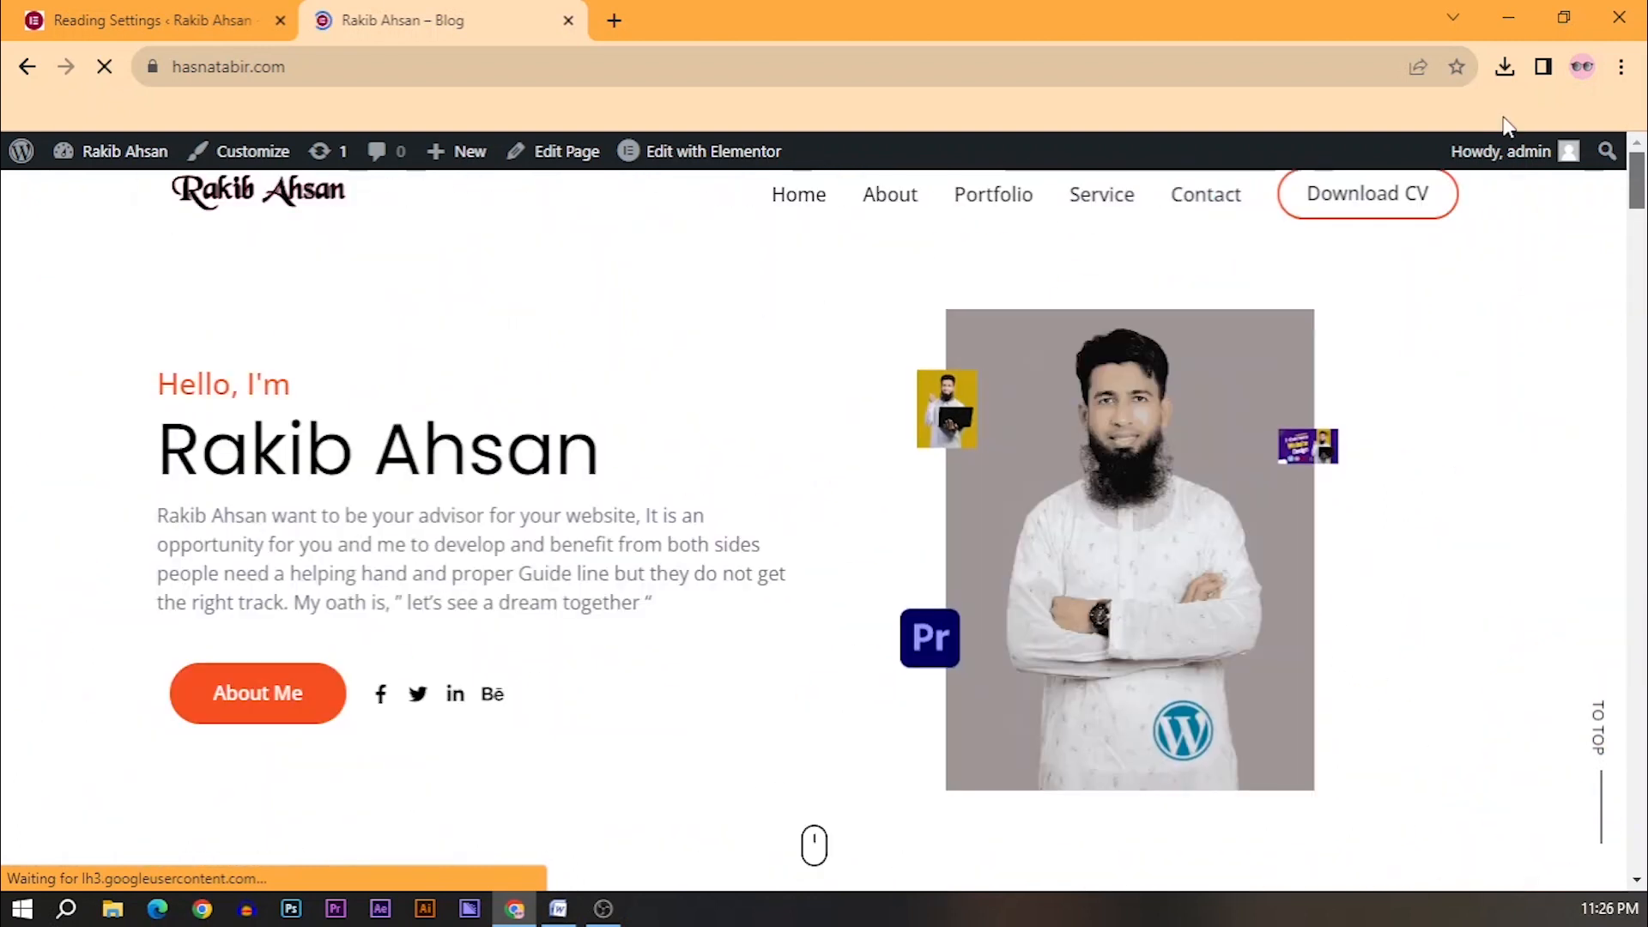
Set the static homepage to Home, save the Reading settings, and reload the site in the other tab.
{"action": "left_click", "coordinate": [176, 8]}
{"action": "left_click", "coordinate": [712, 620]}
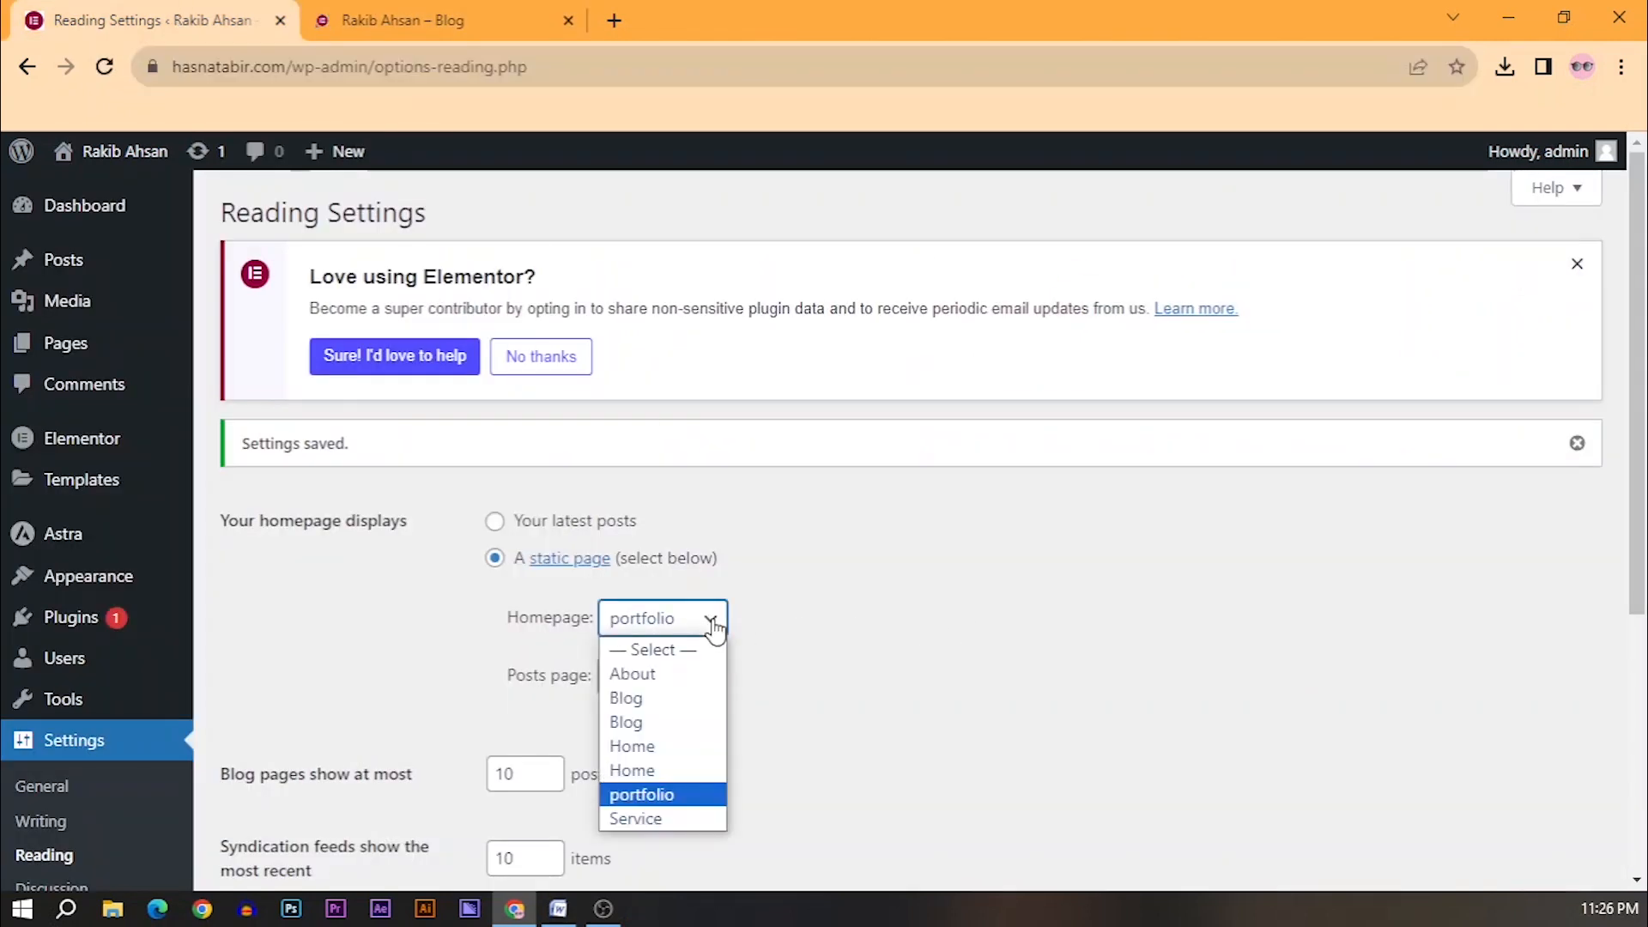
{"action": "left_click", "coordinate": [668, 743]}
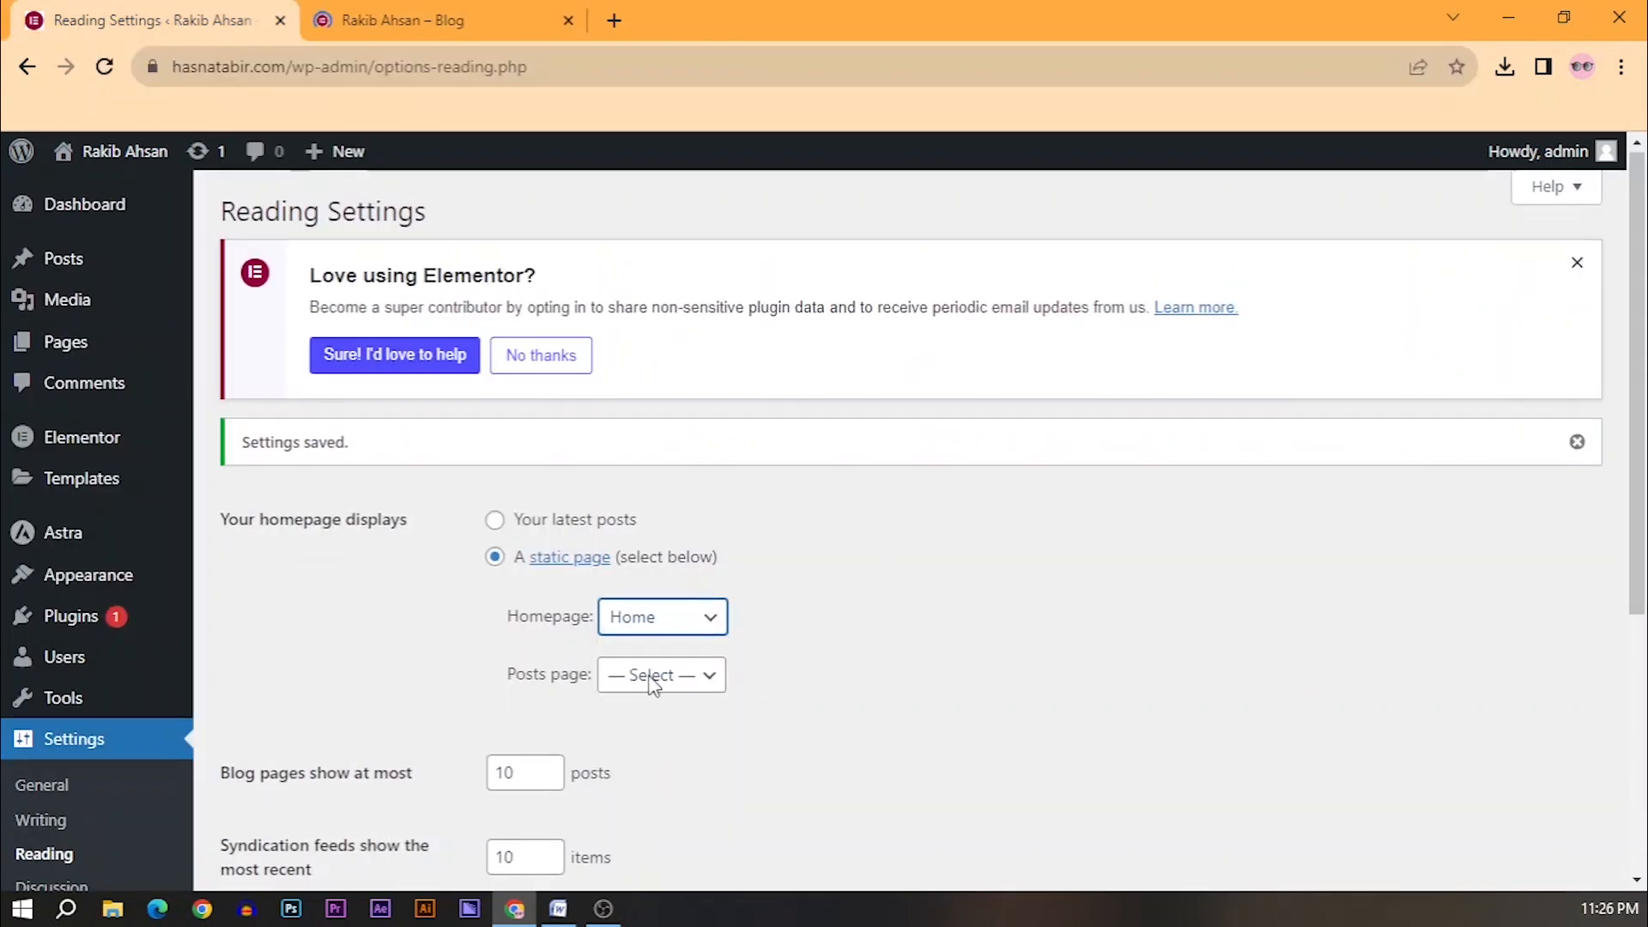
{"action": "scroll", "coordinate": [653, 687], "scroll_direction": "down", "scroll_amount": 5}
{"action": "left_click", "coordinate": [281, 764]}
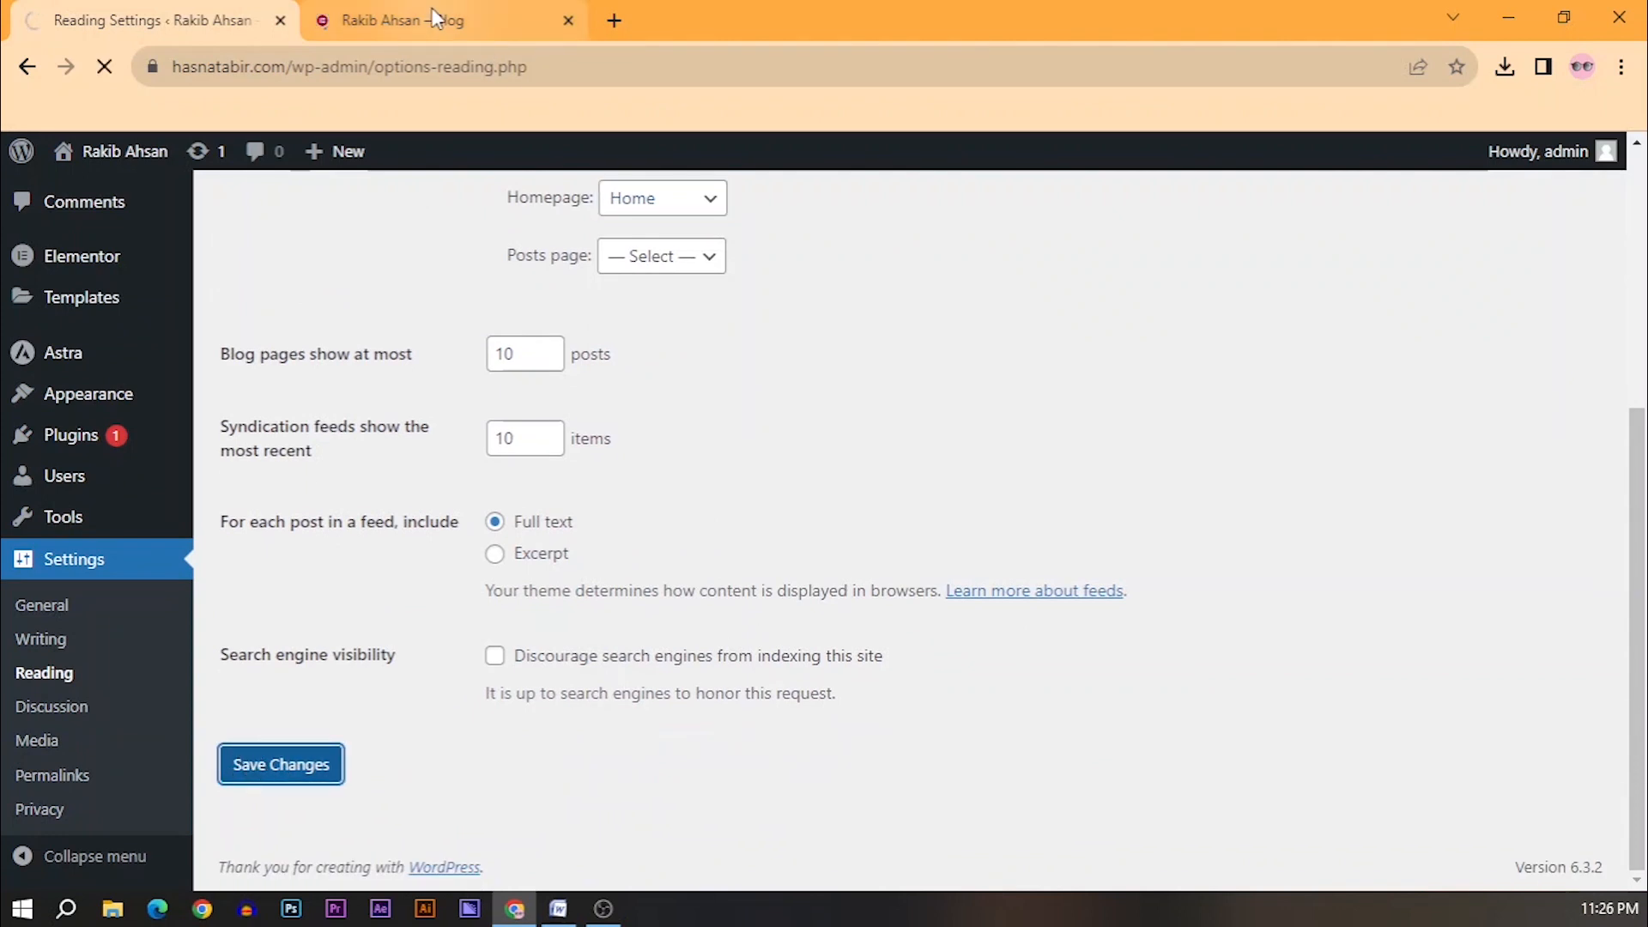
{"action": "left_click", "coordinate": [403, 19]}
{"action": "left_click", "coordinate": [104, 67]}
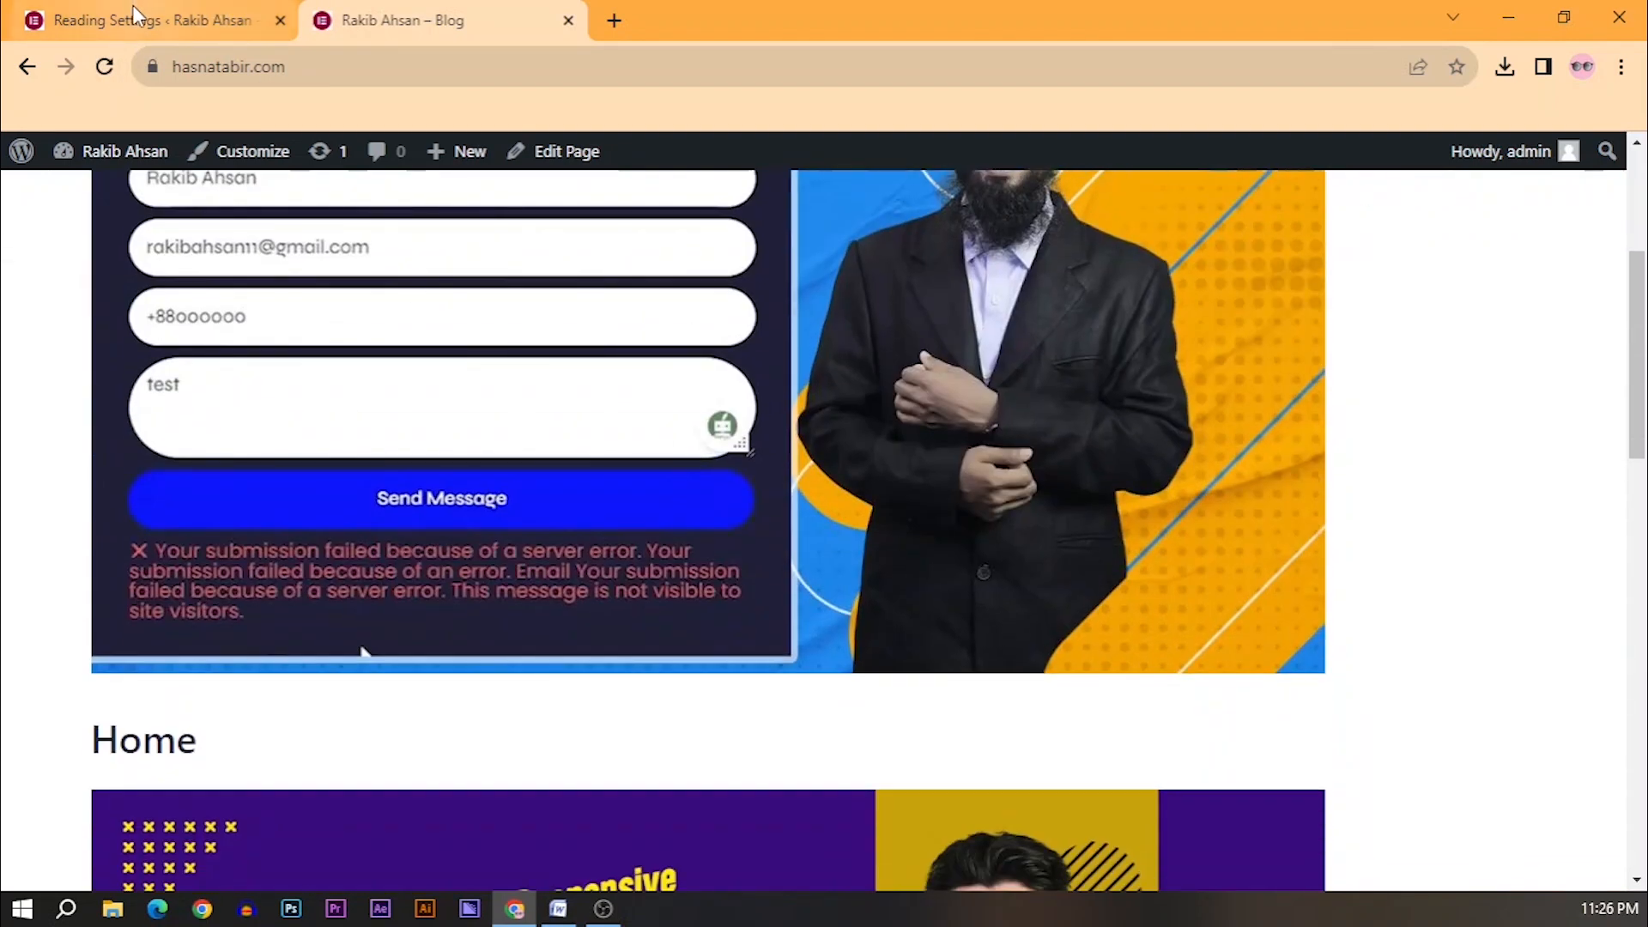
Return to the Reading settings tab and choose Service as the posts page.
{"action": "left_click", "coordinate": [135, 15]}
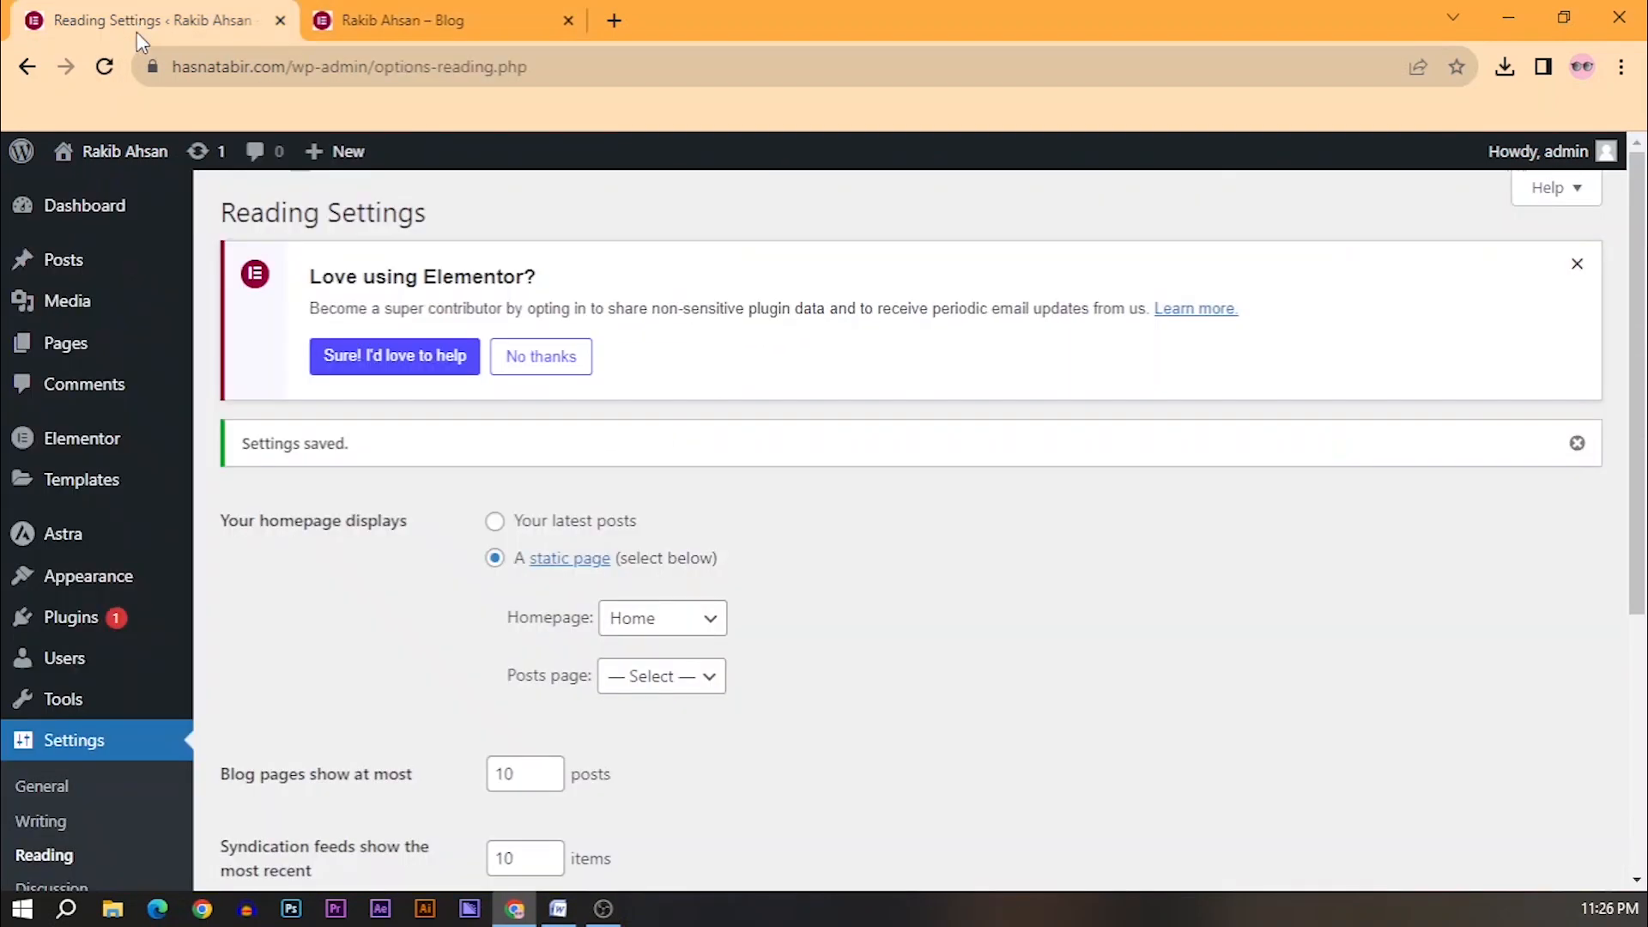
{"action": "left_click", "coordinate": [692, 680]}
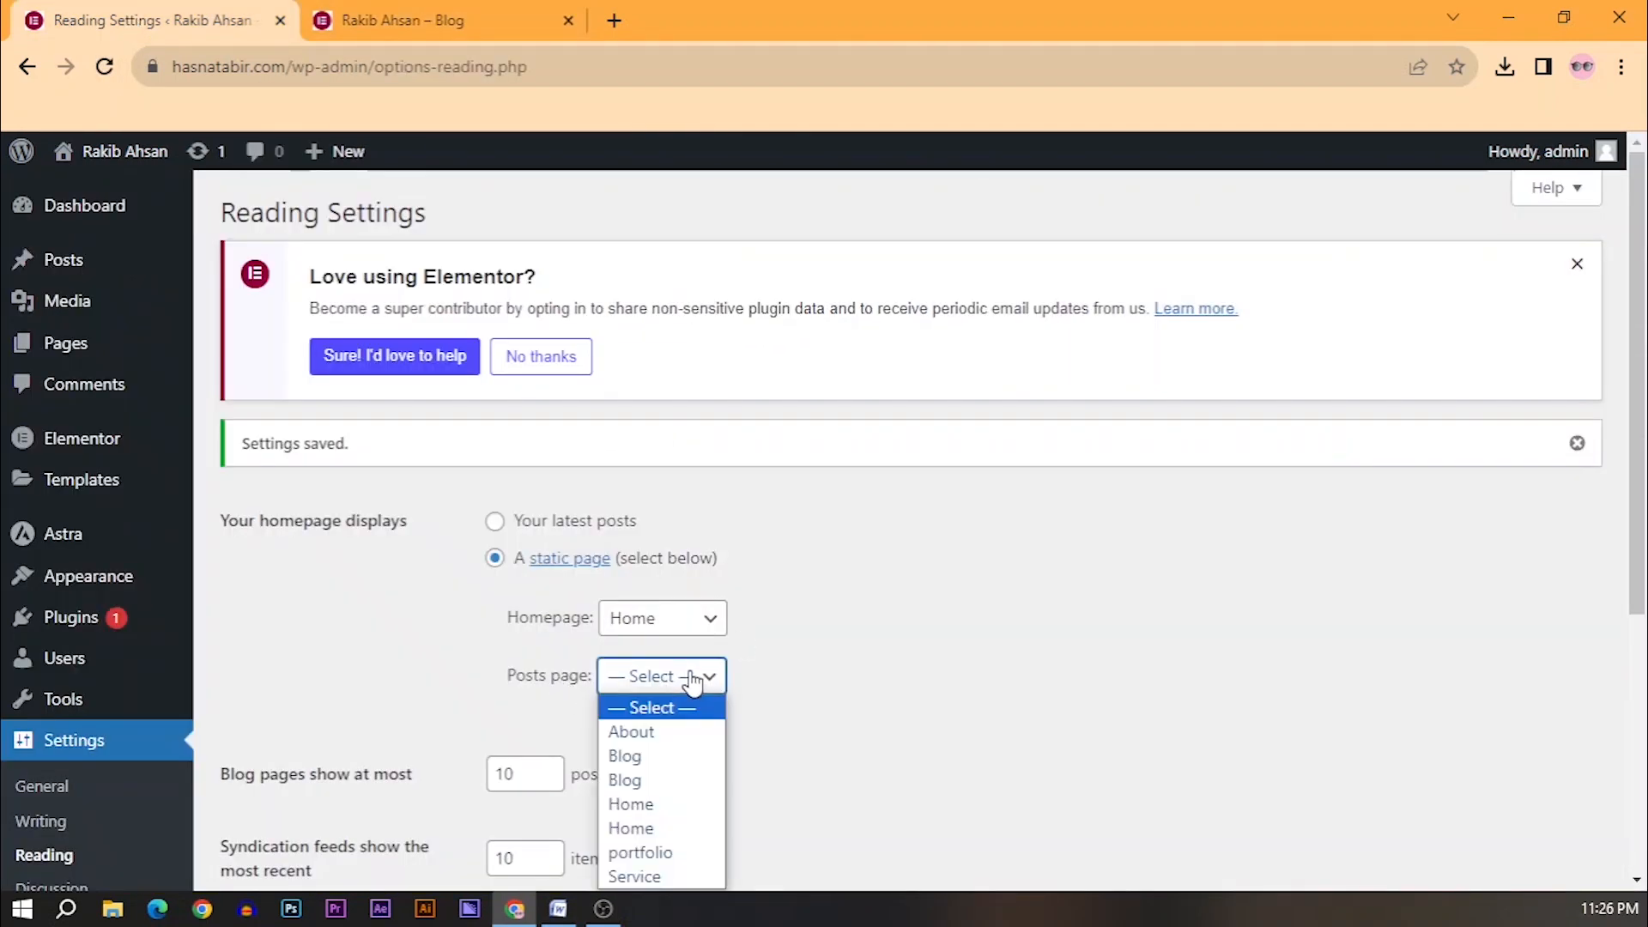
{"action": "scroll", "coordinate": [692, 680], "scroll_direction": "down", "scroll_amount": 1}
{"action": "left_click", "coordinate": [679, 571]}
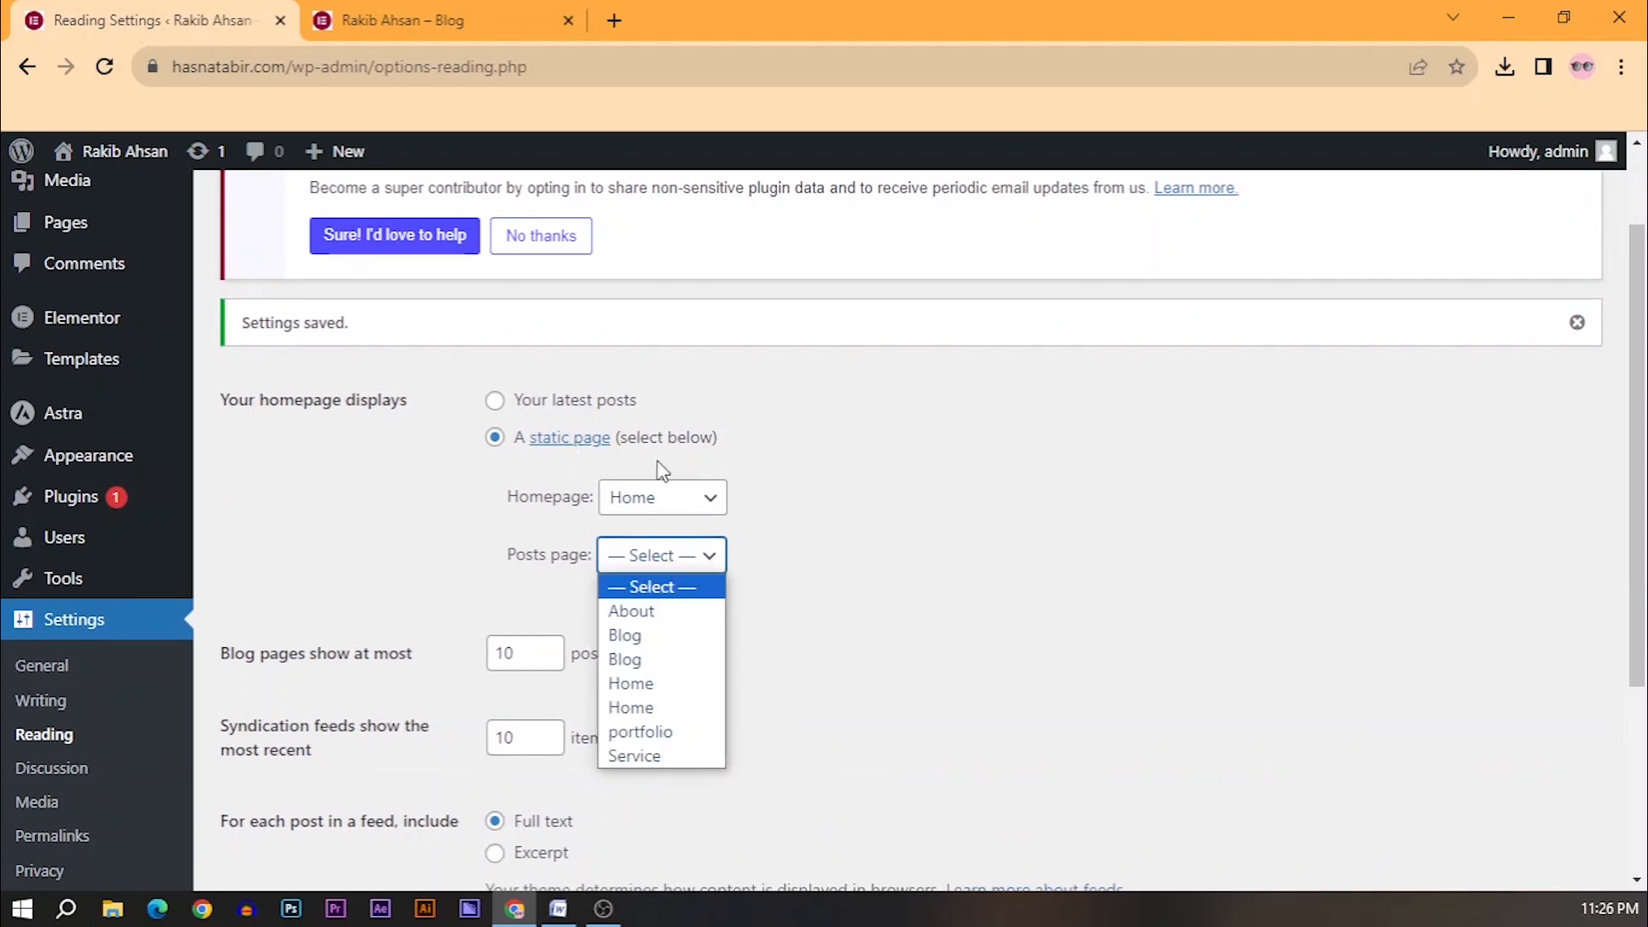
{"action": "left_click", "coordinate": [655, 752]}
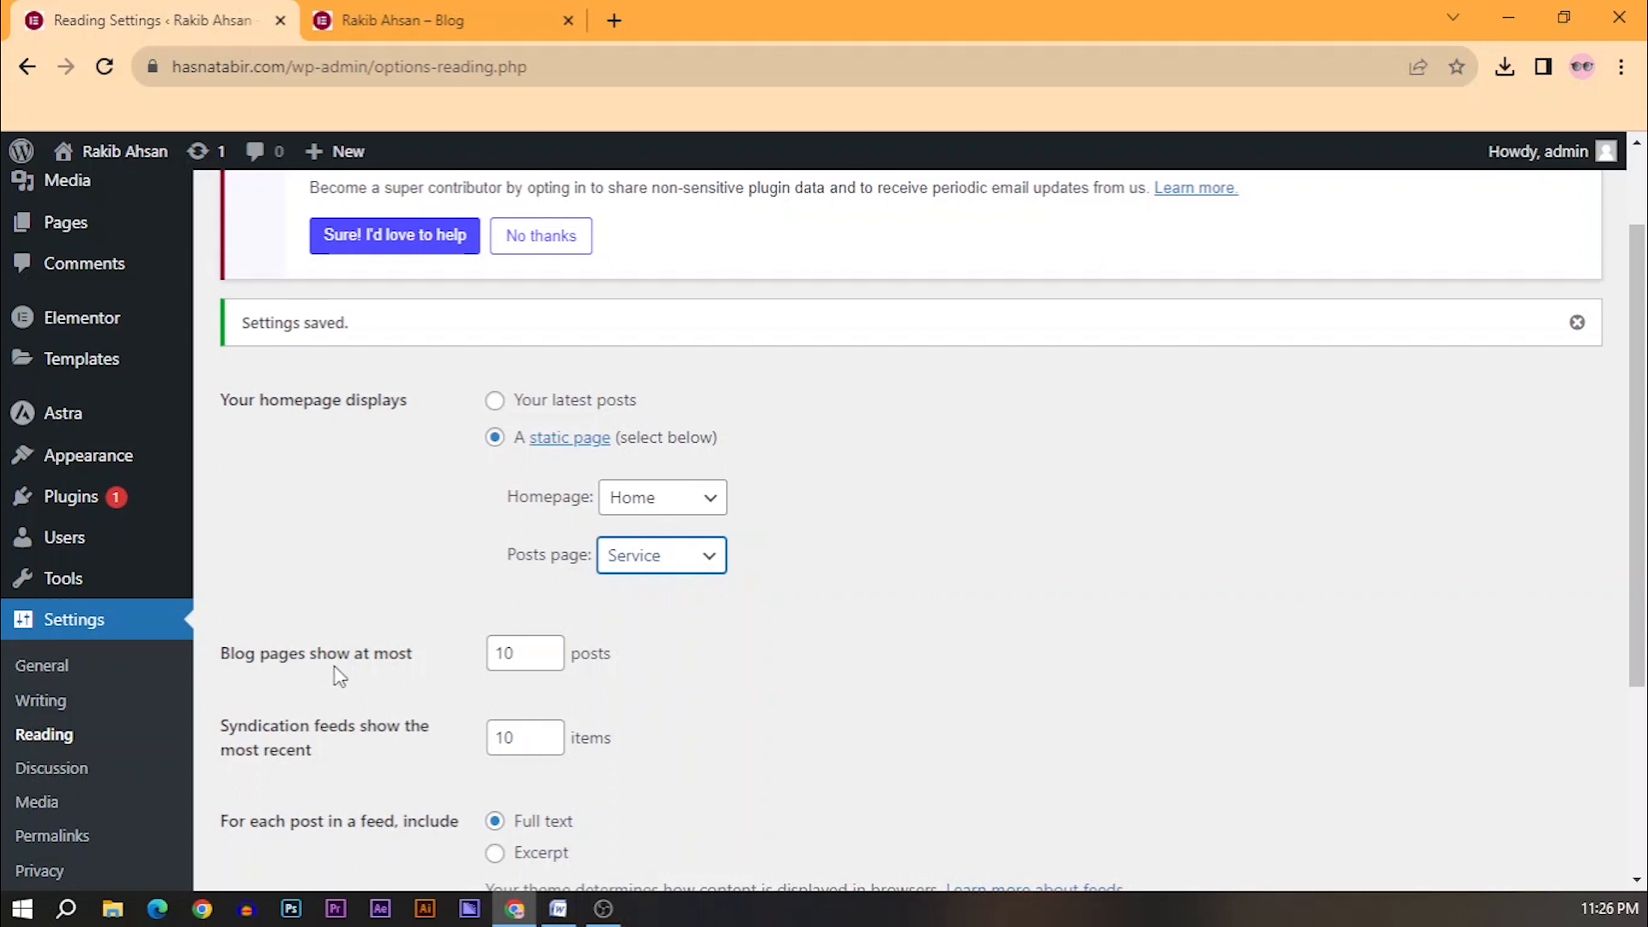
Try 6 as the maximum number of posts shown on blog pages.
{"action": "left_click_drag", "start_coordinate": [533, 648], "coordinate": [438, 656]}
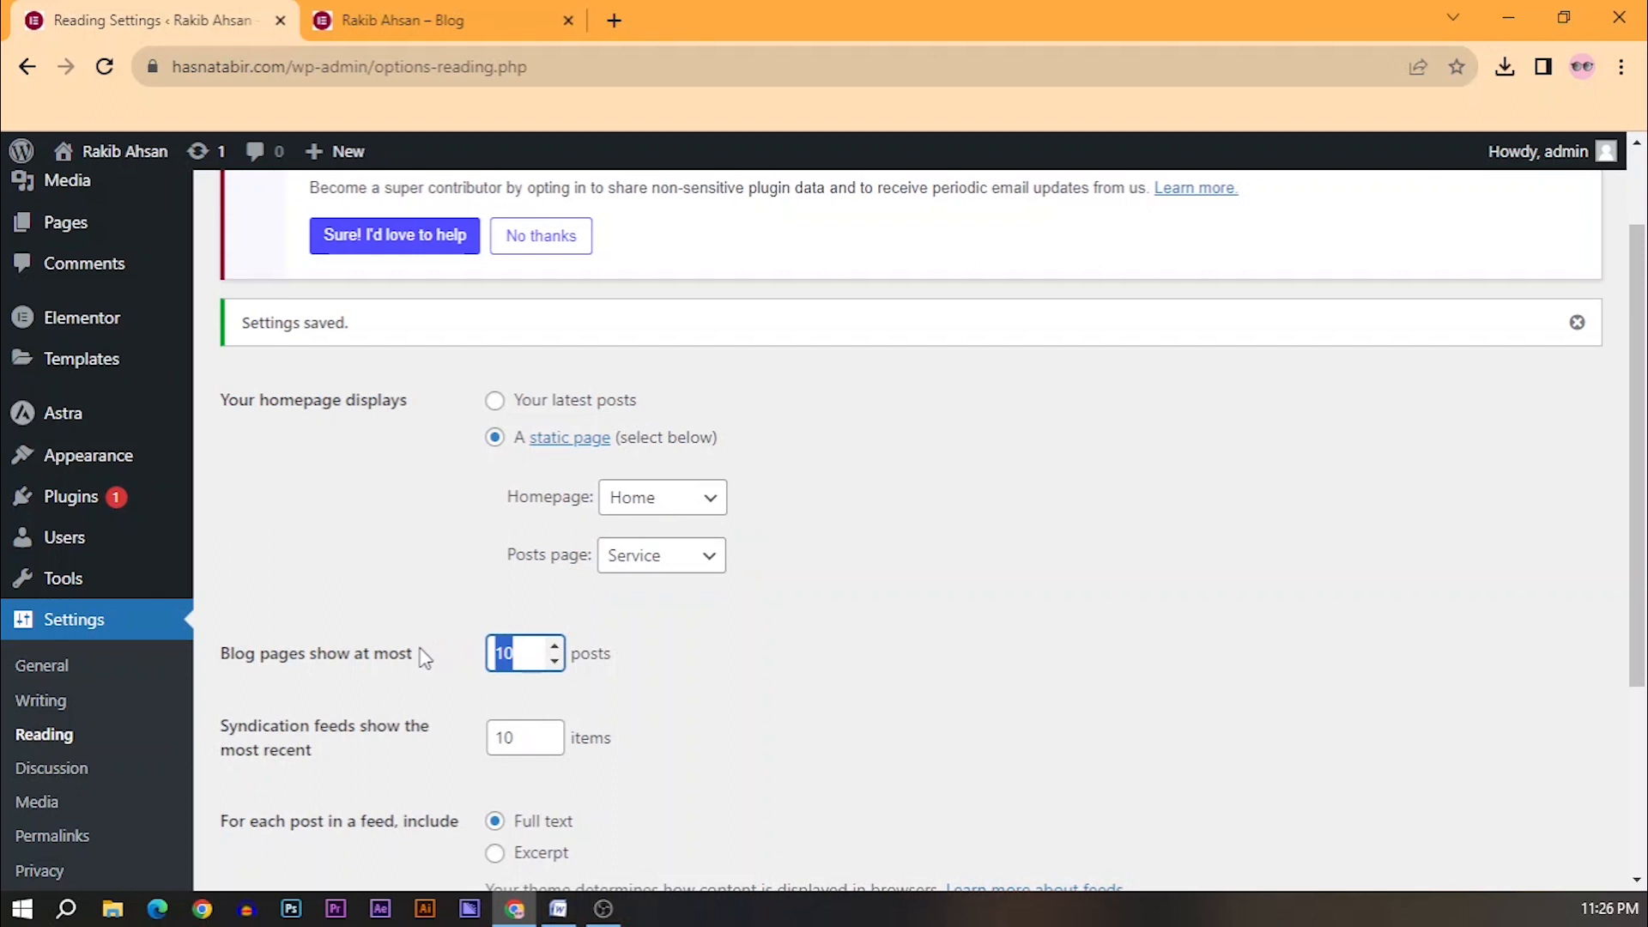
{"action": "scroll", "coordinate": [424, 658], "scroll_direction": "up", "scroll_amount": 2}
{"action": "scroll", "coordinate": [449, 695], "scroll_direction": "down", "scroll_amount": 3}
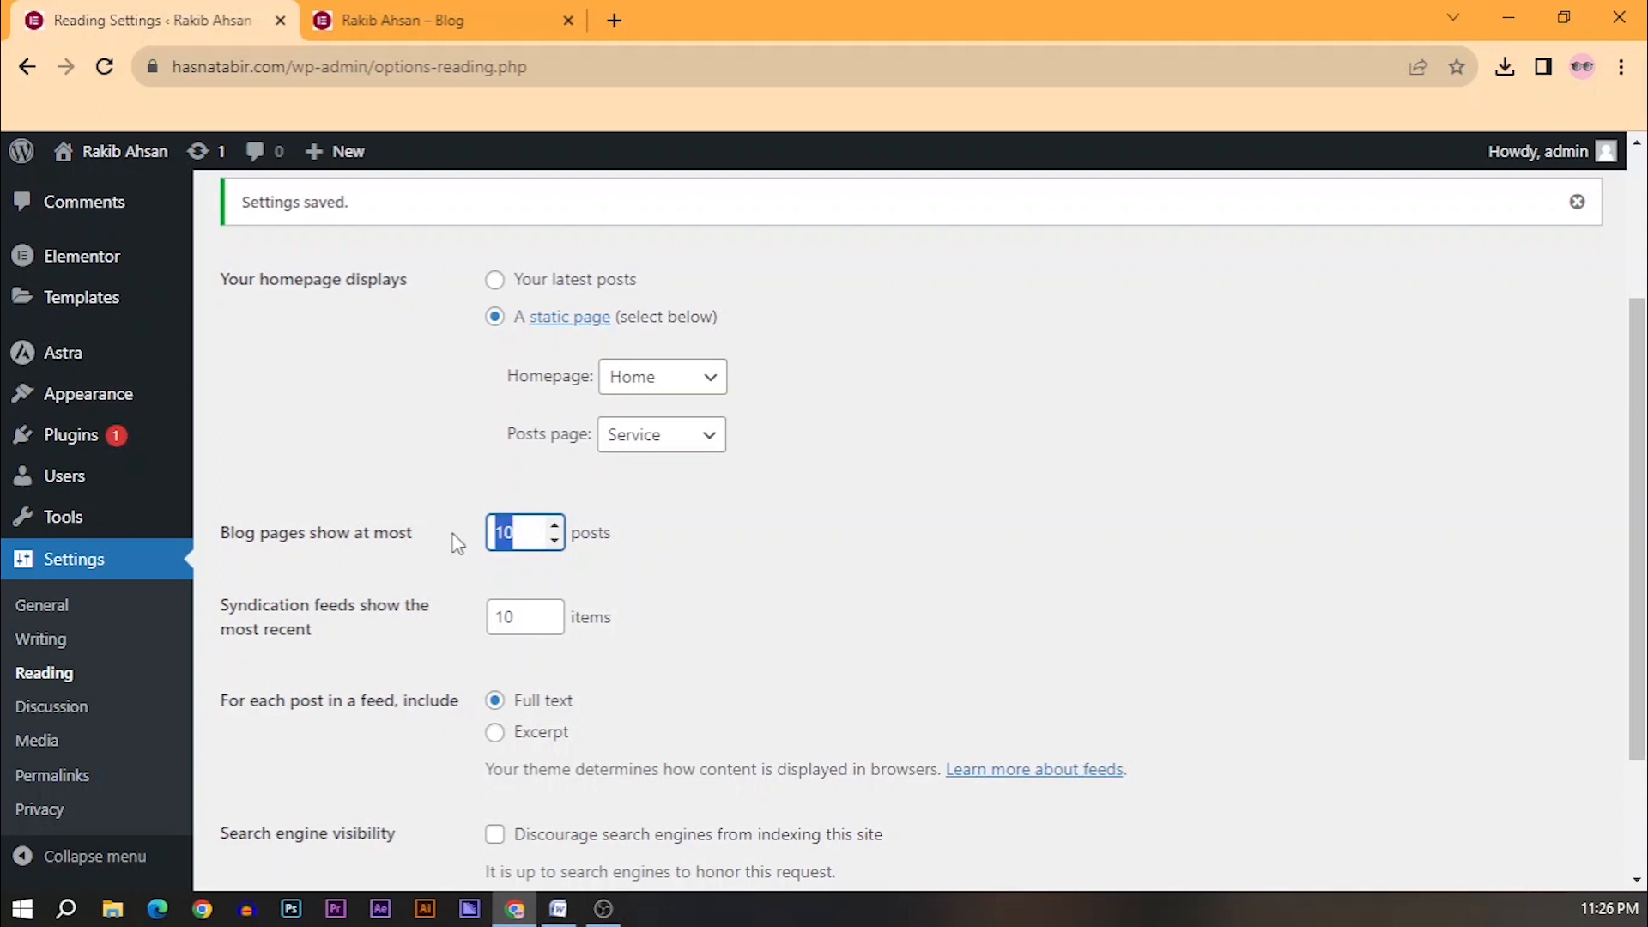
{"action": "type", "text": "6"}
{"action": "left_click", "coordinate": [798, 525]}
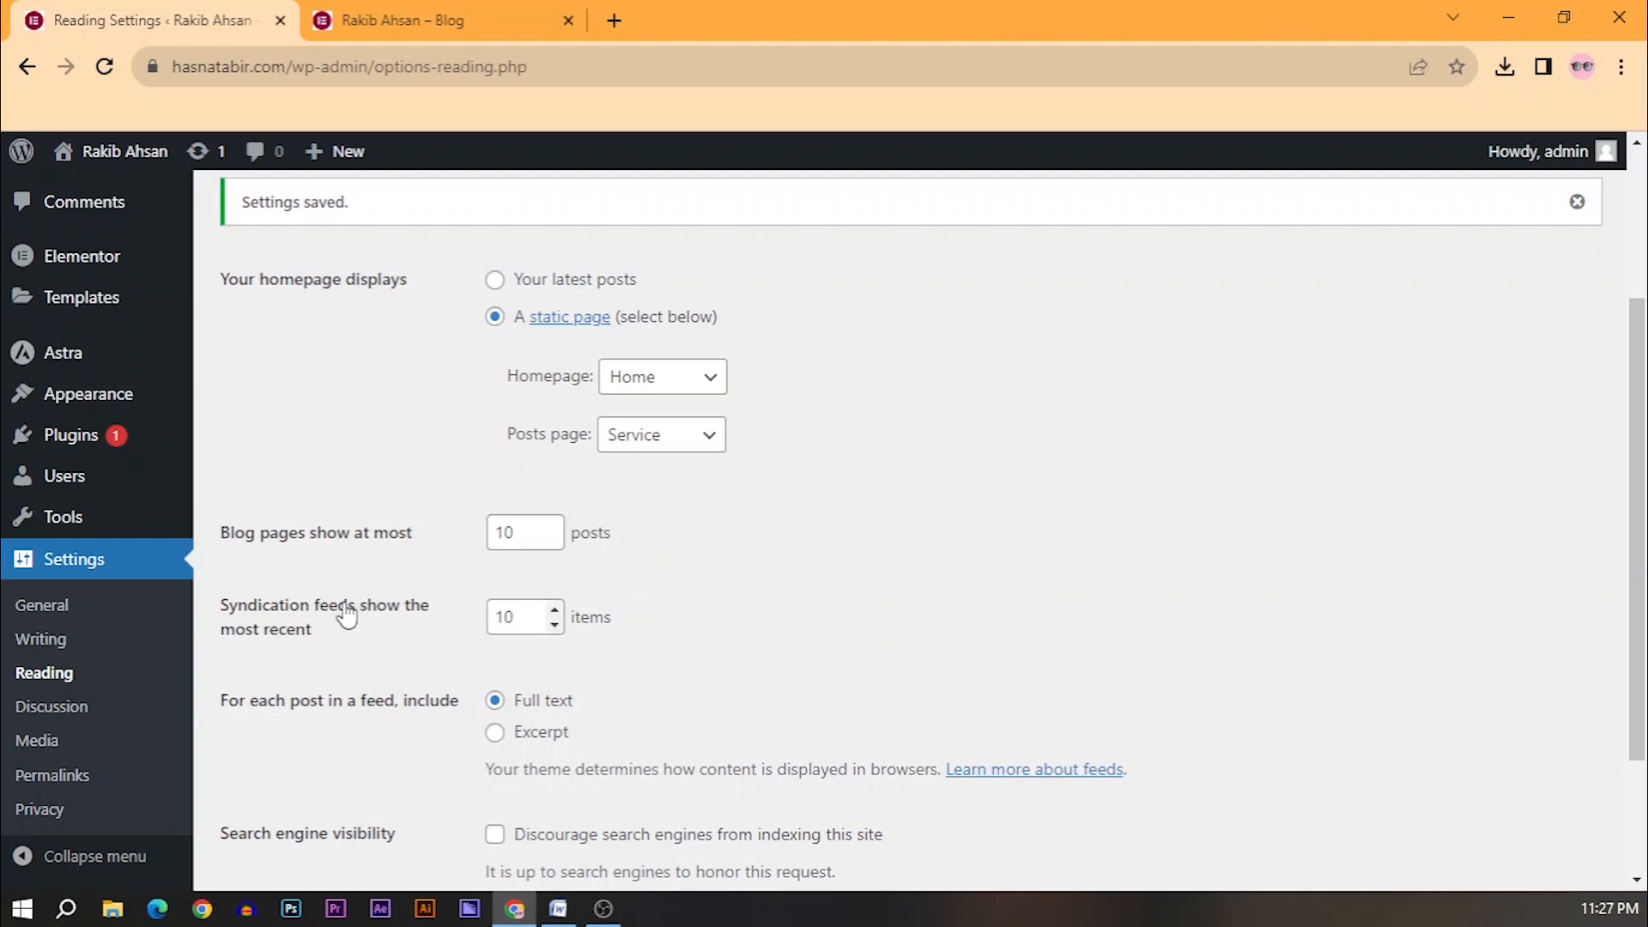
Examine the setting for how many recent items syndication feeds show.
{"action": "left_click", "coordinate": [397, 611]}
{"action": "left_click_drag", "start_coordinate": [525, 613], "coordinate": [481, 620]}
{"action": "left_click", "coordinate": [822, 611]}
Set feed posts to include the Excerpt and enable discouraging search engines from indexing the site.
{"action": "scroll", "coordinate": [651, 625], "scroll_direction": "down", "scroll_amount": 2}
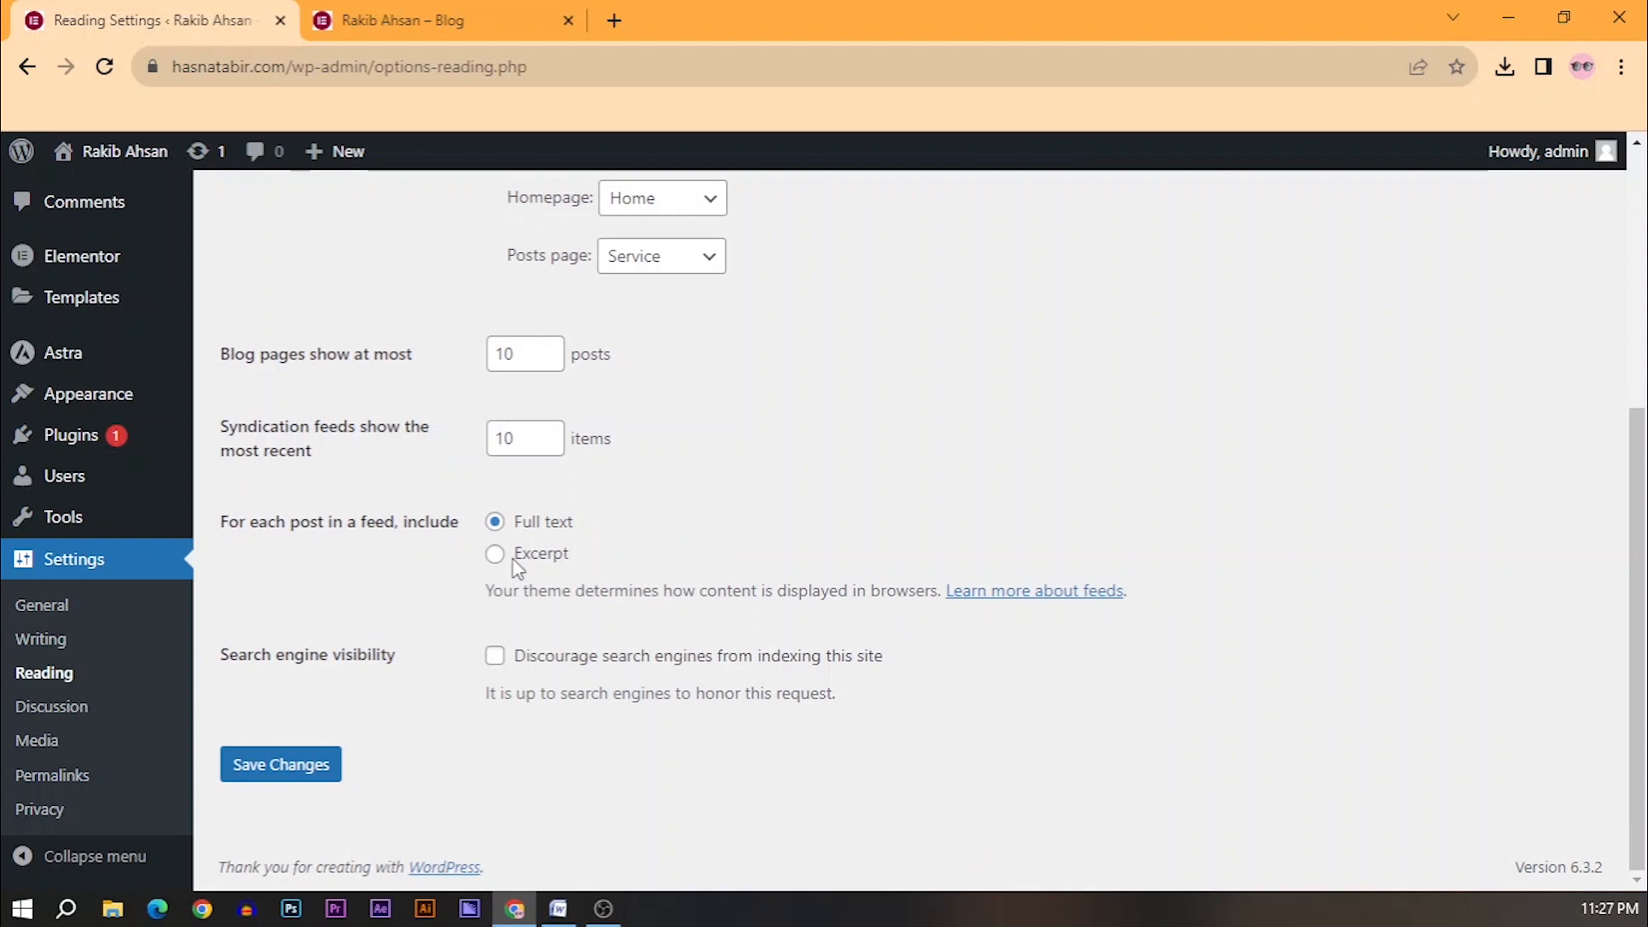
{"action": "mouse_move", "coordinate": [513, 521]}
{"action": "left_mouse_down"}
{"action": "mouse_move", "coordinate": [673, 522]}
{"action": "mouse_move", "coordinate": [513, 521]}
{"action": "left_mouse_up"}
{"action": "left_click", "coordinate": [770, 508]}
{"action": "left_click", "coordinate": [749, 488]}
{"action": "left_click", "coordinate": [494, 554]}
{"action": "left_click", "coordinate": [498, 659]}
Open the Discussion settings and review the default post, comment, email notification and moderation options.
{"action": "left_click", "coordinate": [73, 708]}
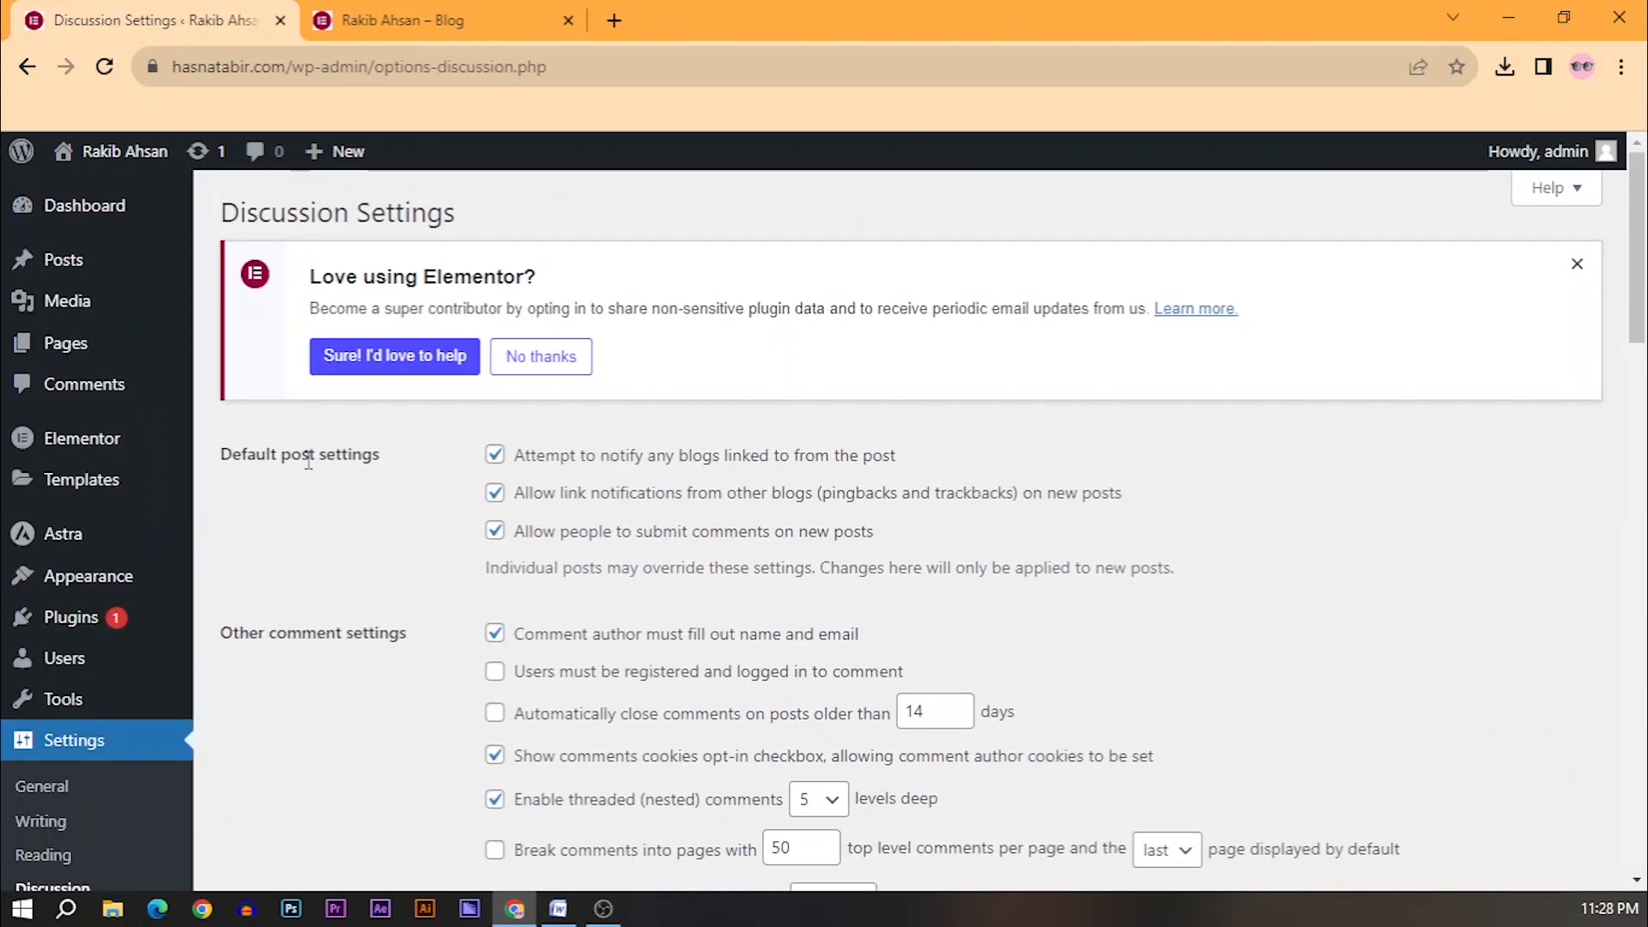
{"action": "scroll", "coordinate": [433, 468], "scroll_direction": "down", "scroll_amount": 3}
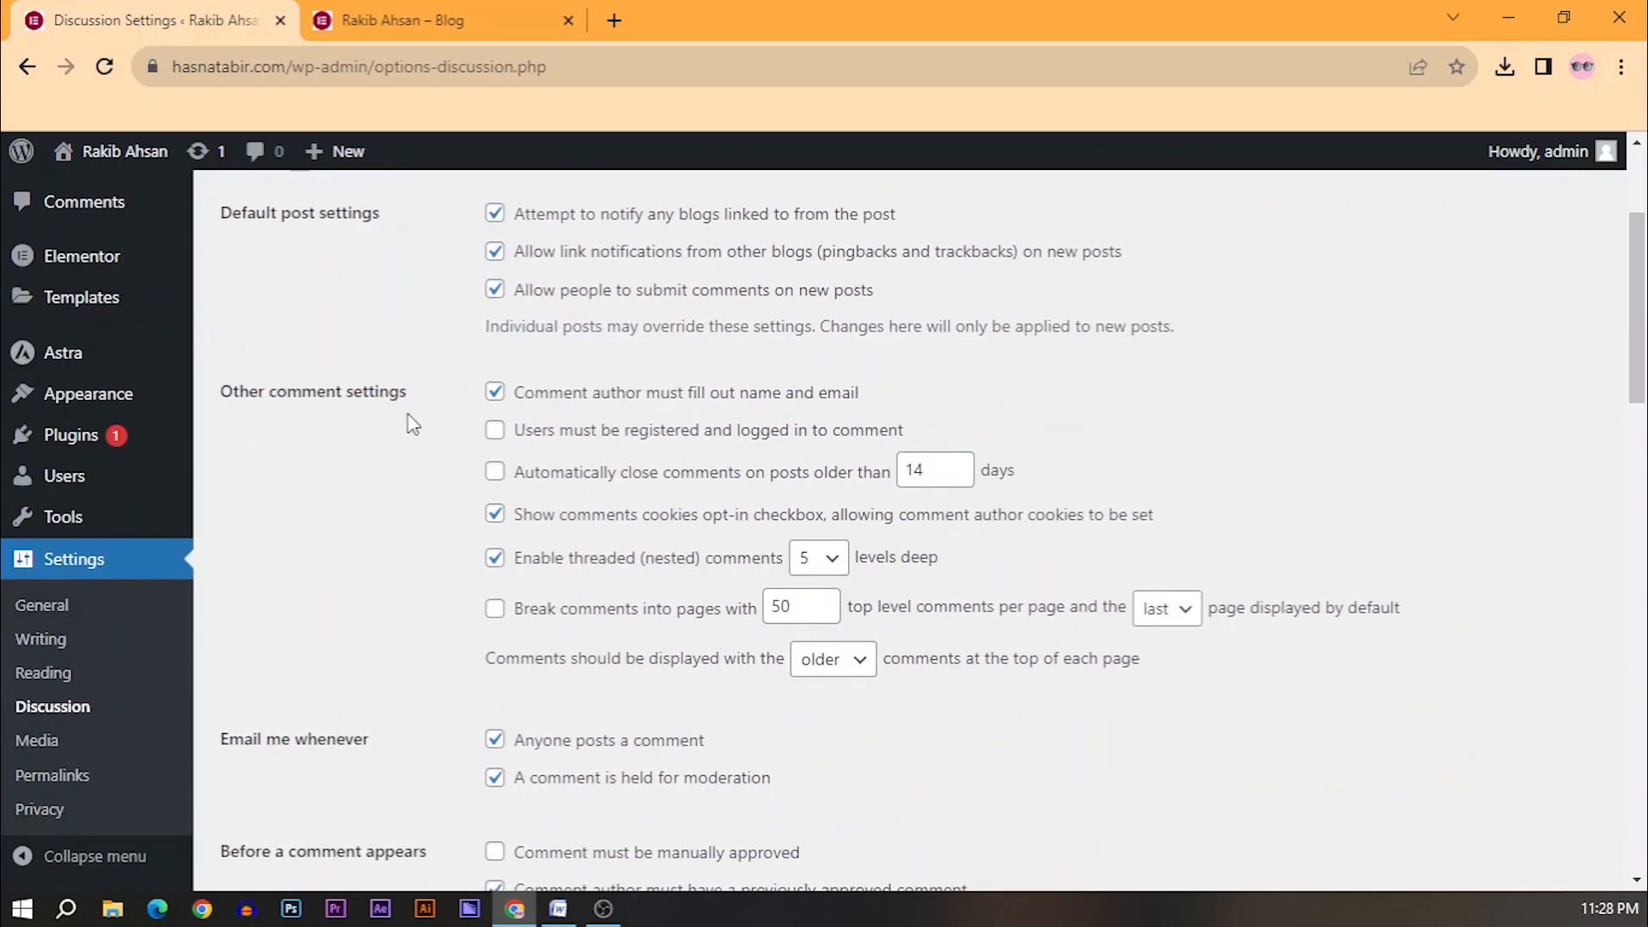
{"action": "scroll", "coordinate": [411, 580], "scroll_direction": "down", "scroll_amount": 4}
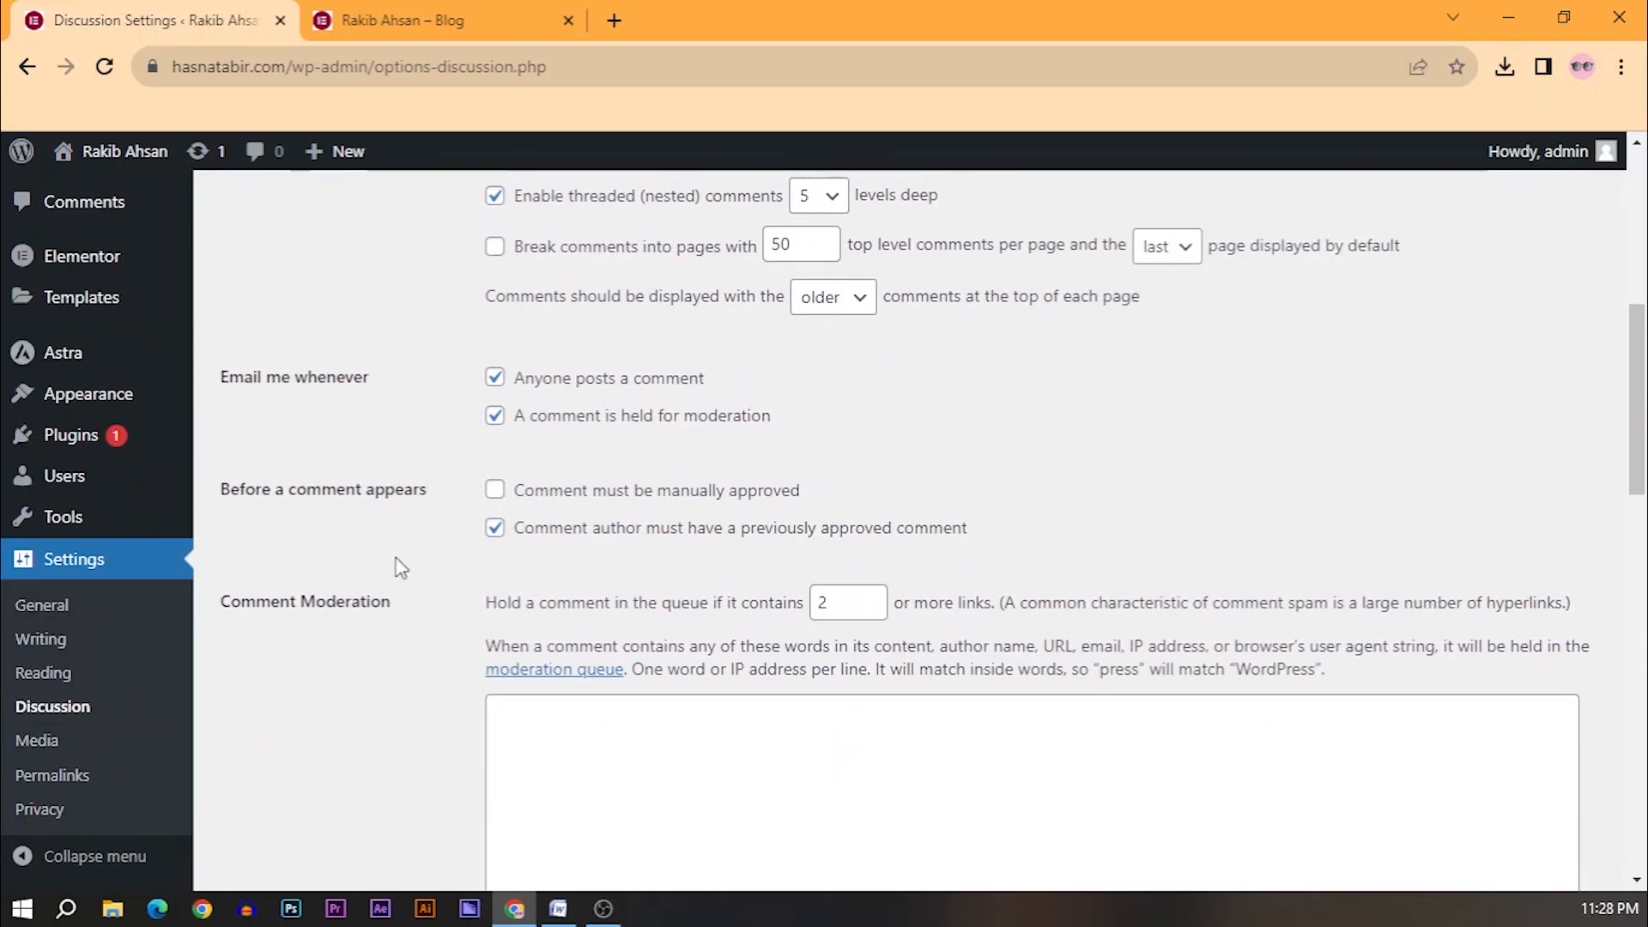
{"action": "scroll", "coordinate": [343, 616], "scroll_direction": "down", "scroll_amount": 3}
Open the Media settings and review the image sizes and file upload options.
{"action": "left_click", "coordinate": [62, 743]}
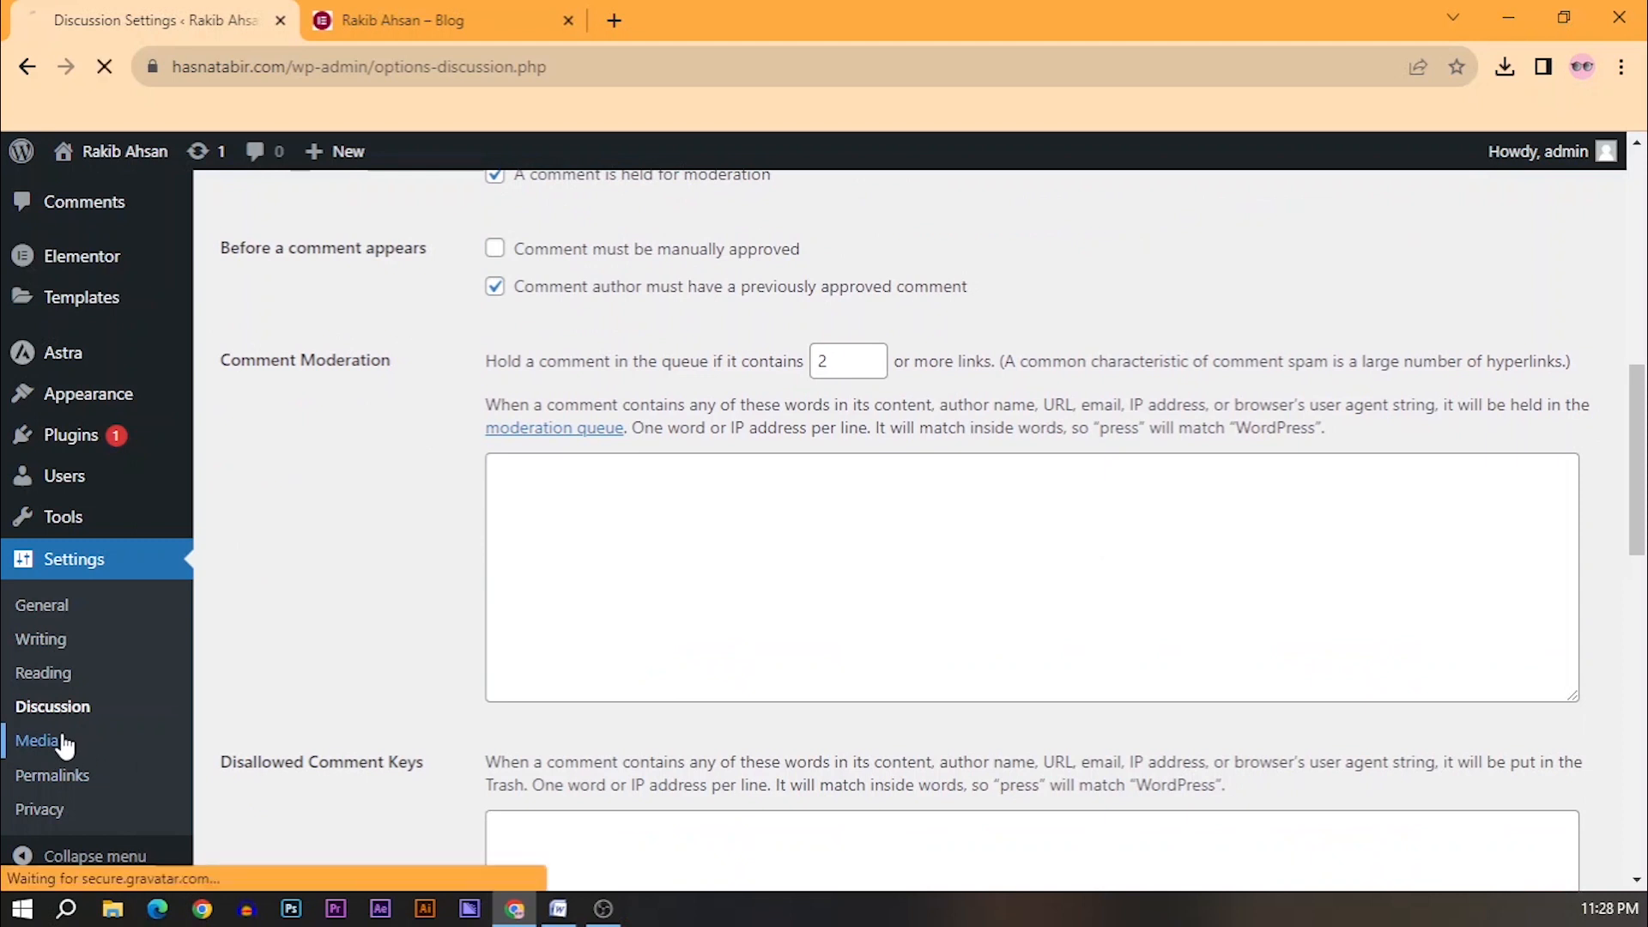
{"action": "scroll", "coordinate": [721, 659], "scroll_direction": "down", "scroll_amount": 3}
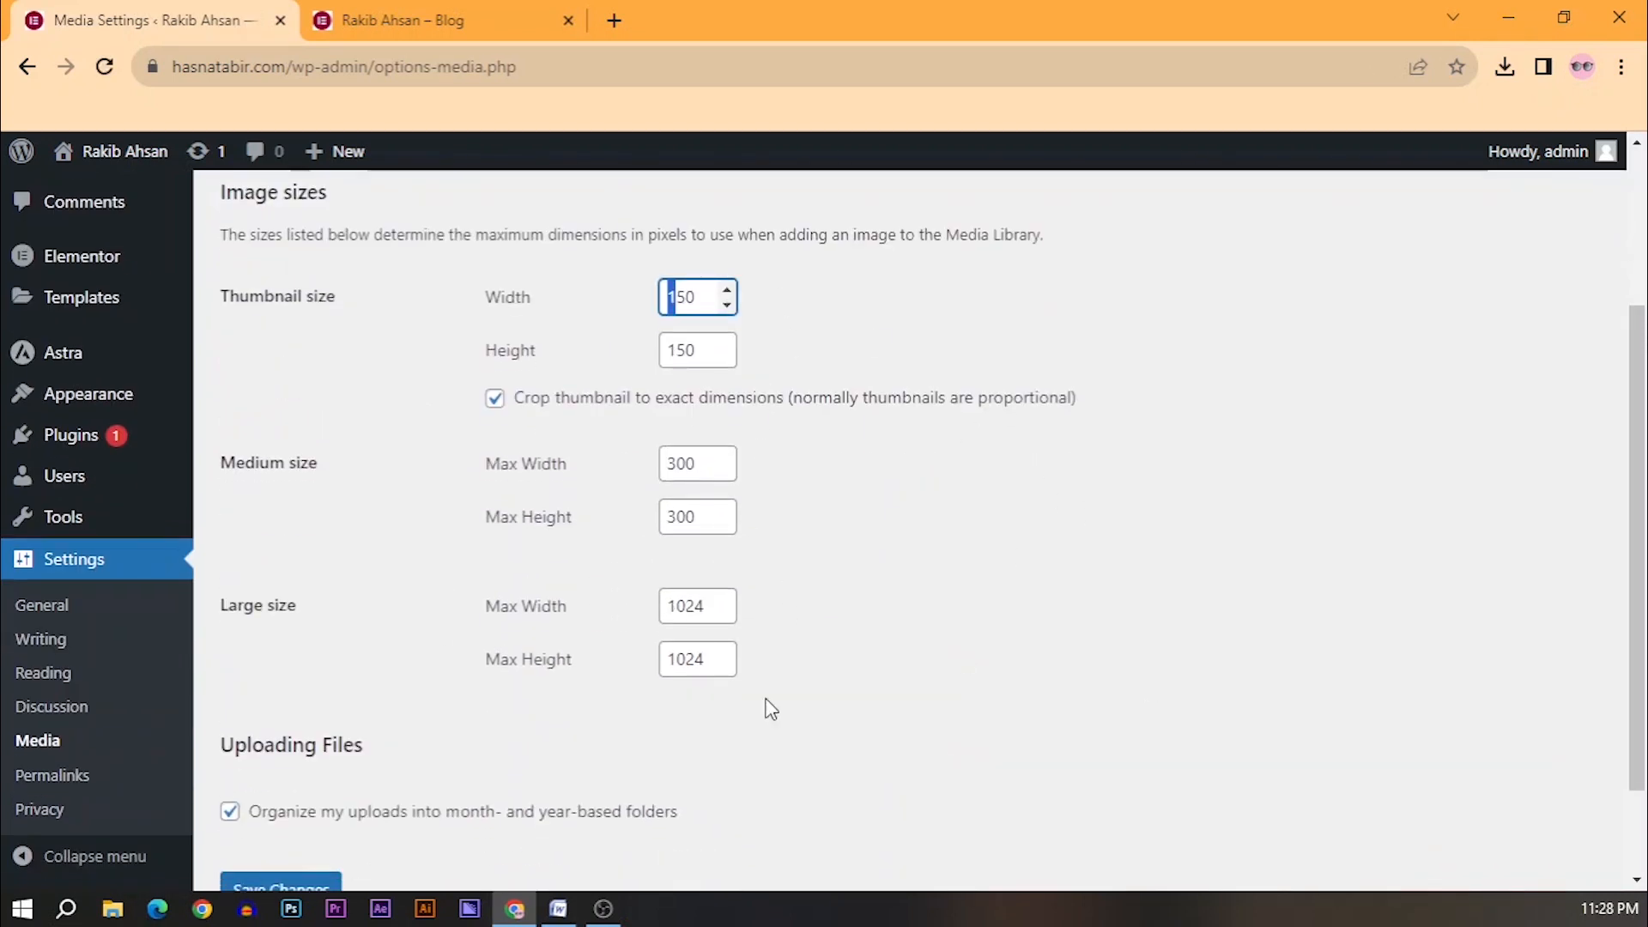
{"action": "scroll", "coordinate": [188, 740], "scroll_direction": "down", "scroll_amount": 1}
Open the Permalink settings and examine the available URL structures, including the Day and name example.
{"action": "left_click", "coordinate": [89, 794]}
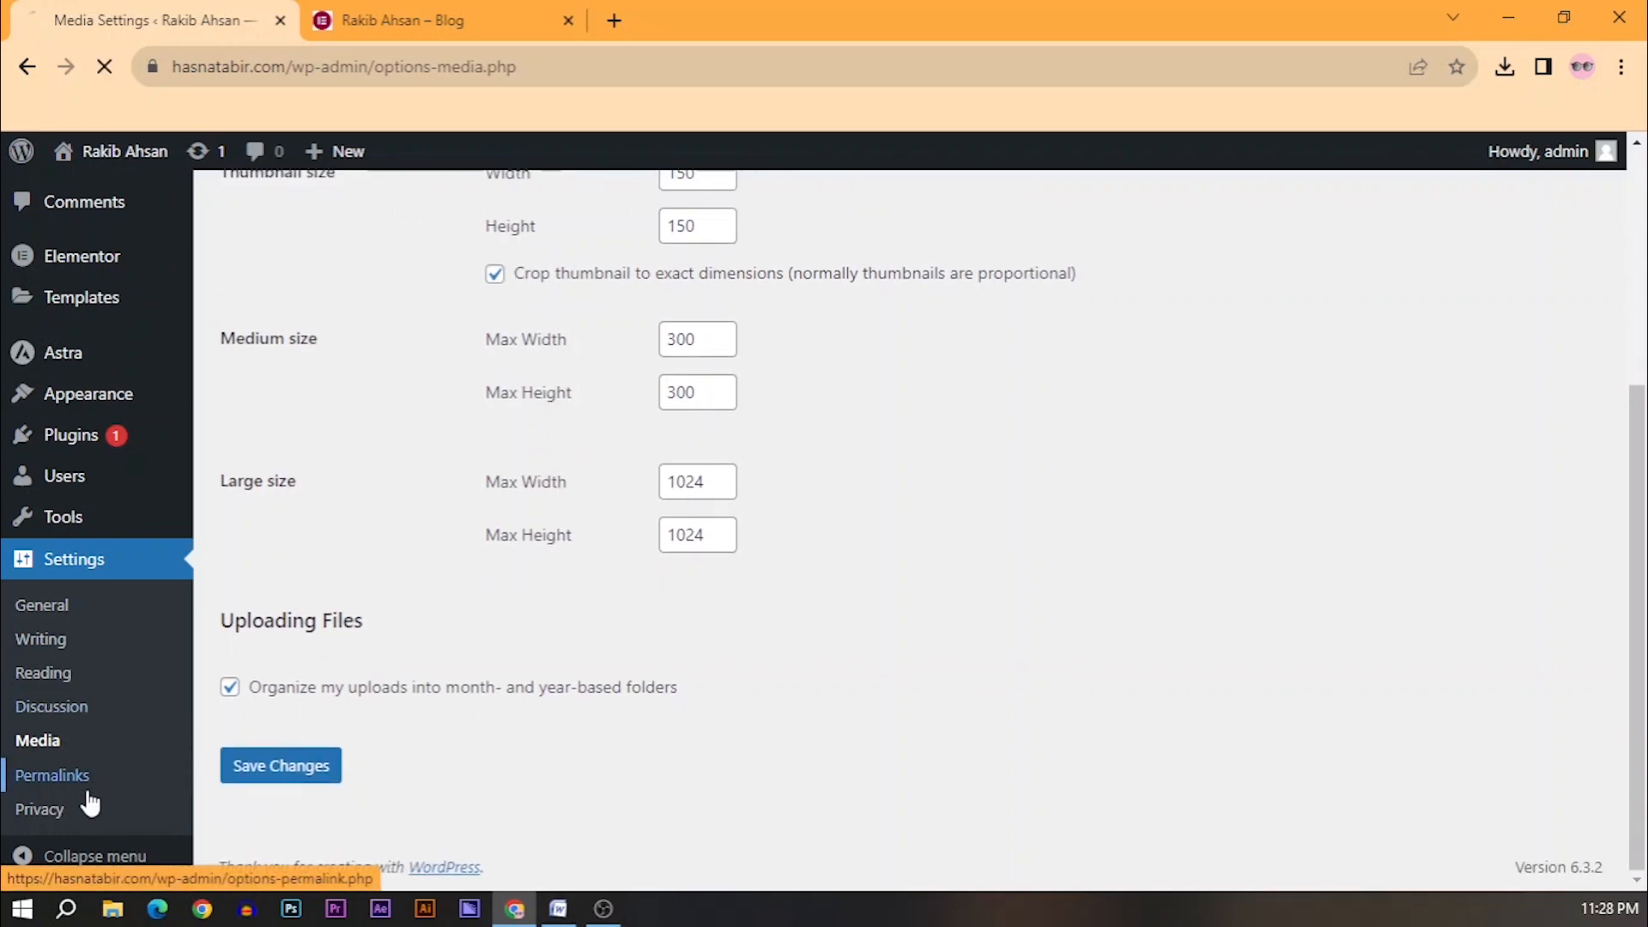
{"action": "scroll", "coordinate": [423, 692], "scroll_direction": "down", "scroll_amount": 2}
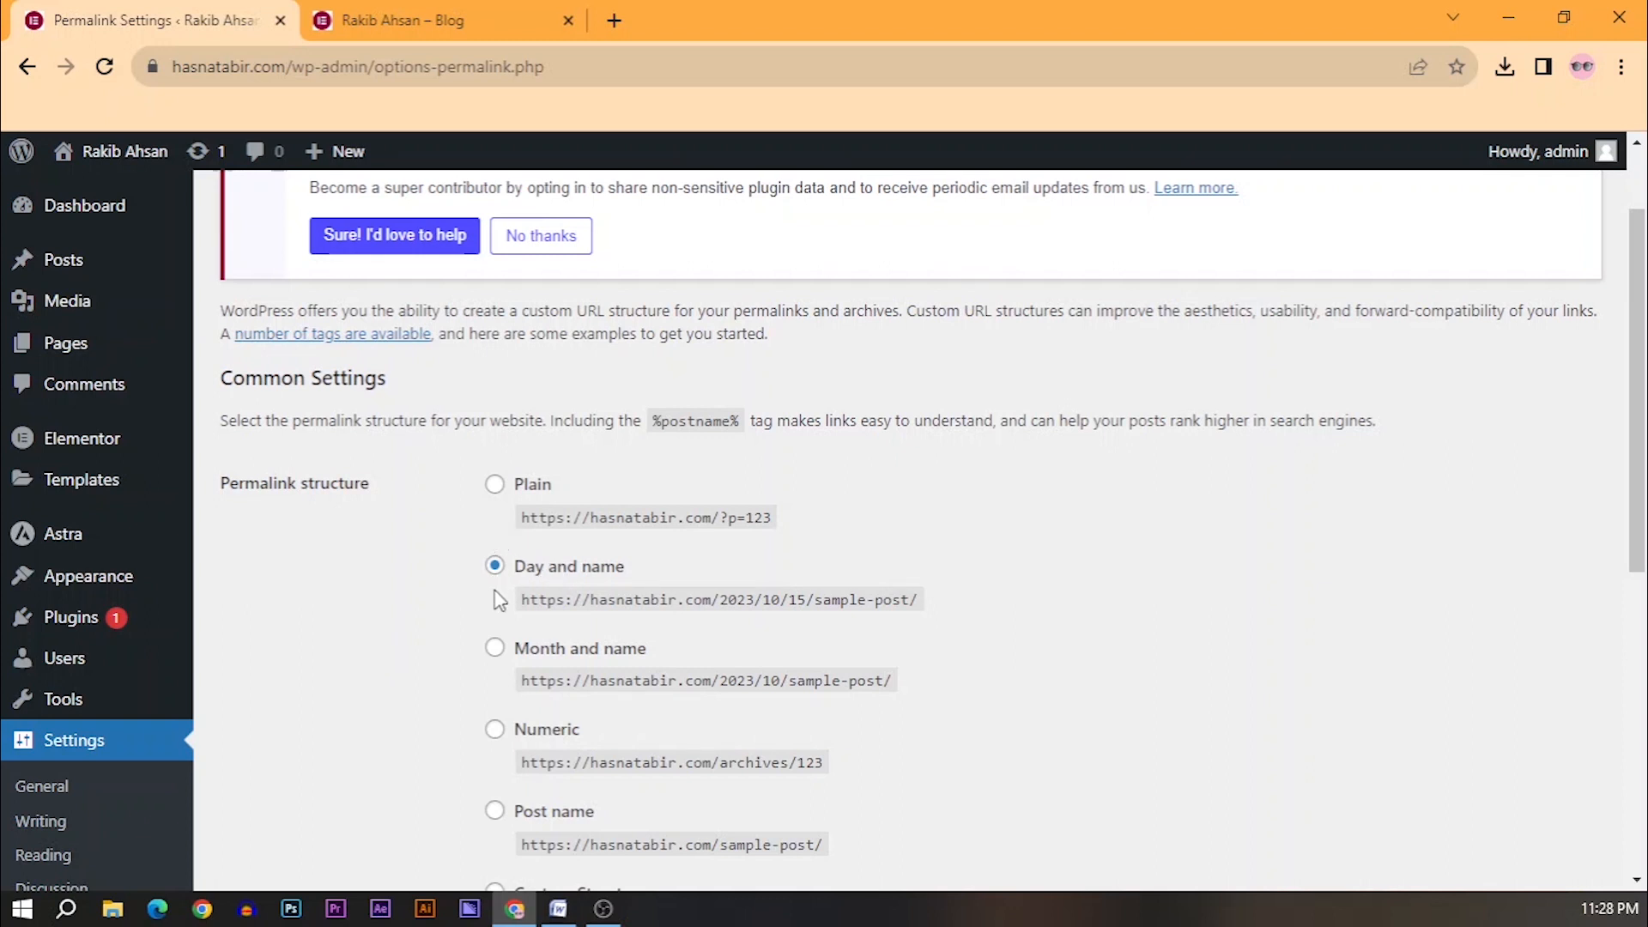
{"action": "scroll", "coordinate": [498, 605], "scroll_direction": "down", "scroll_amount": 1}
{"action": "left_click_drag", "start_coordinate": [787, 478], "coordinate": [873, 472]}
{"action": "left_click", "coordinate": [950, 504]}
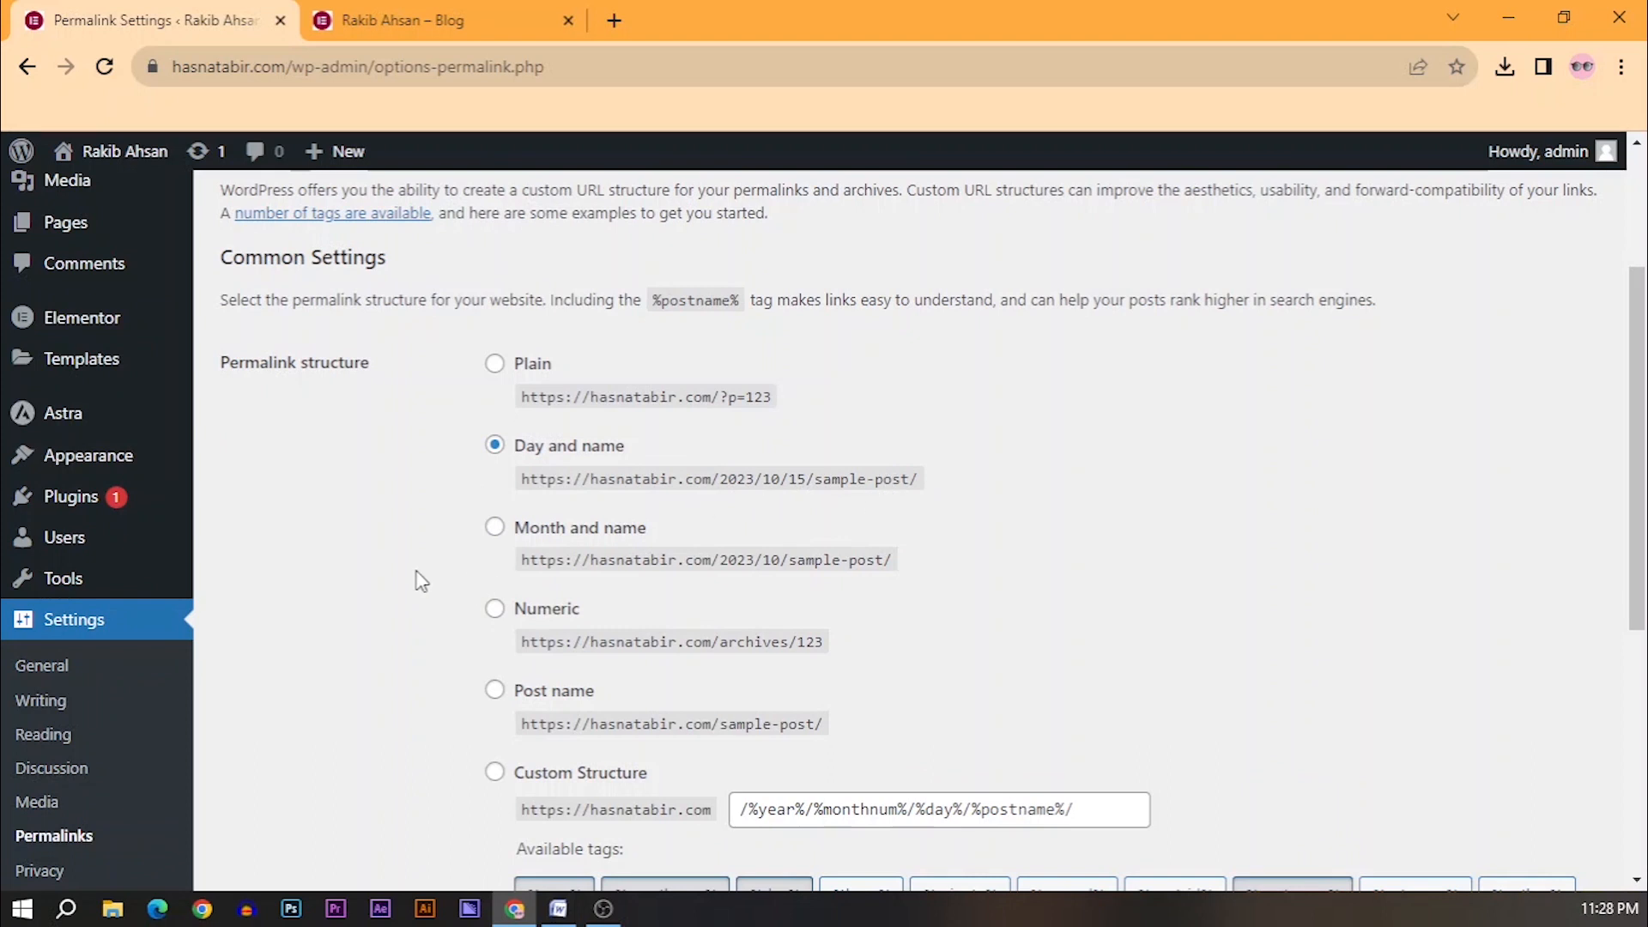
Try the Post name and Custom Structure permalink options and view the available tags.
{"action": "left_click", "coordinate": [496, 692]}
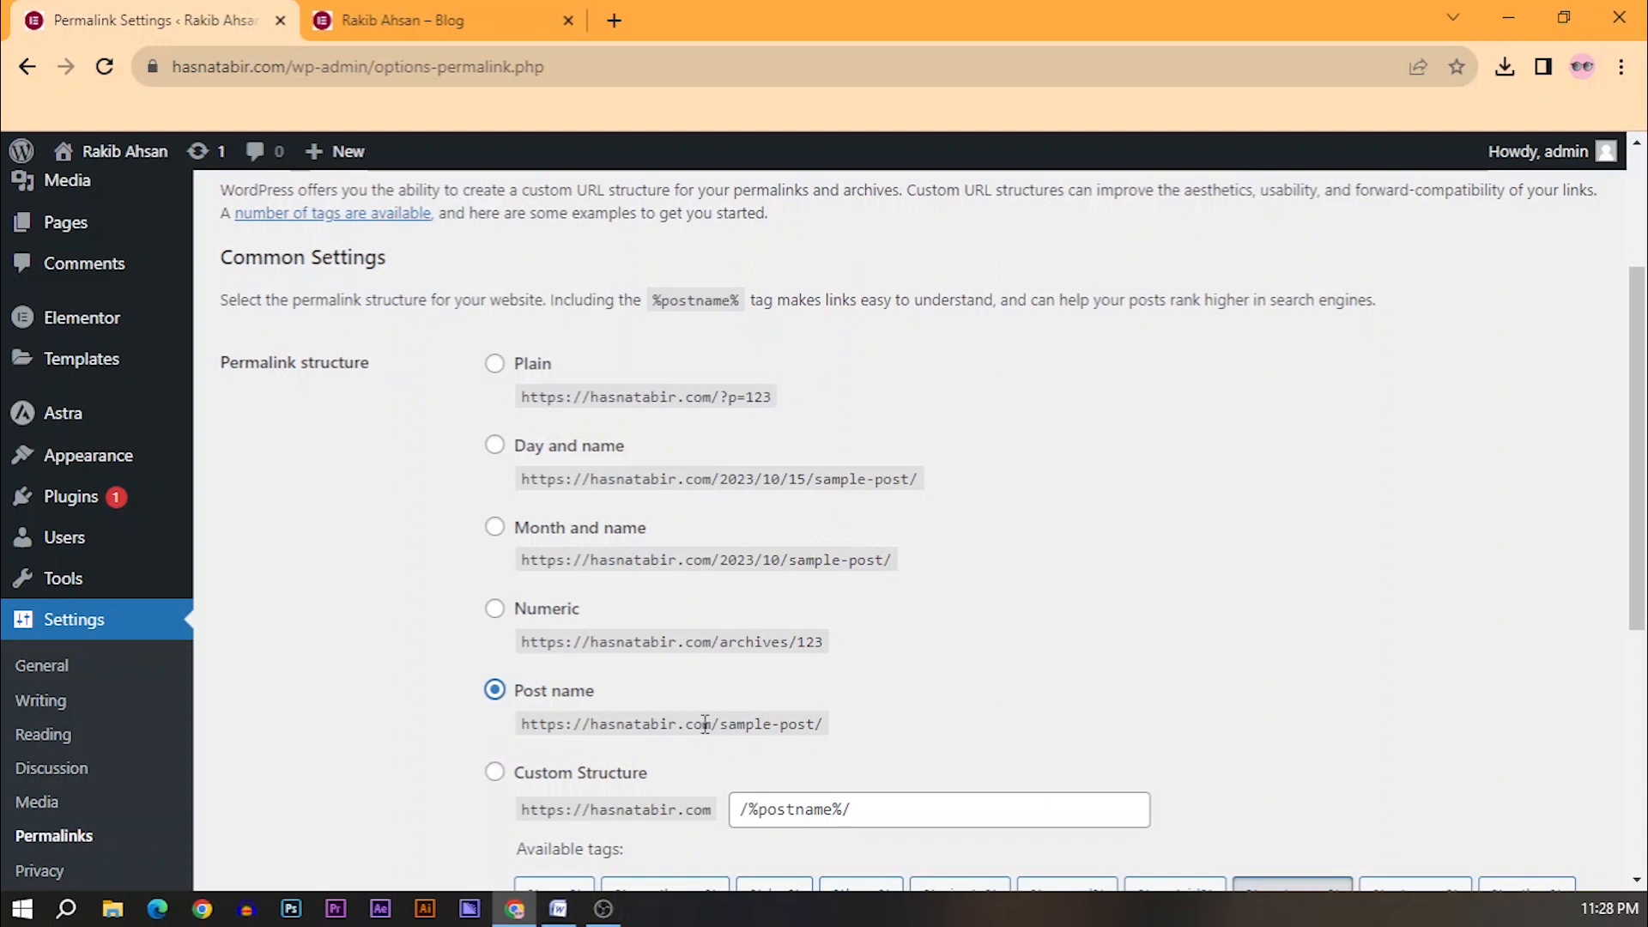
{"action": "left_click_drag", "start_coordinate": [725, 732], "coordinate": [867, 742]}
{"action": "left_click", "coordinate": [495, 771]}
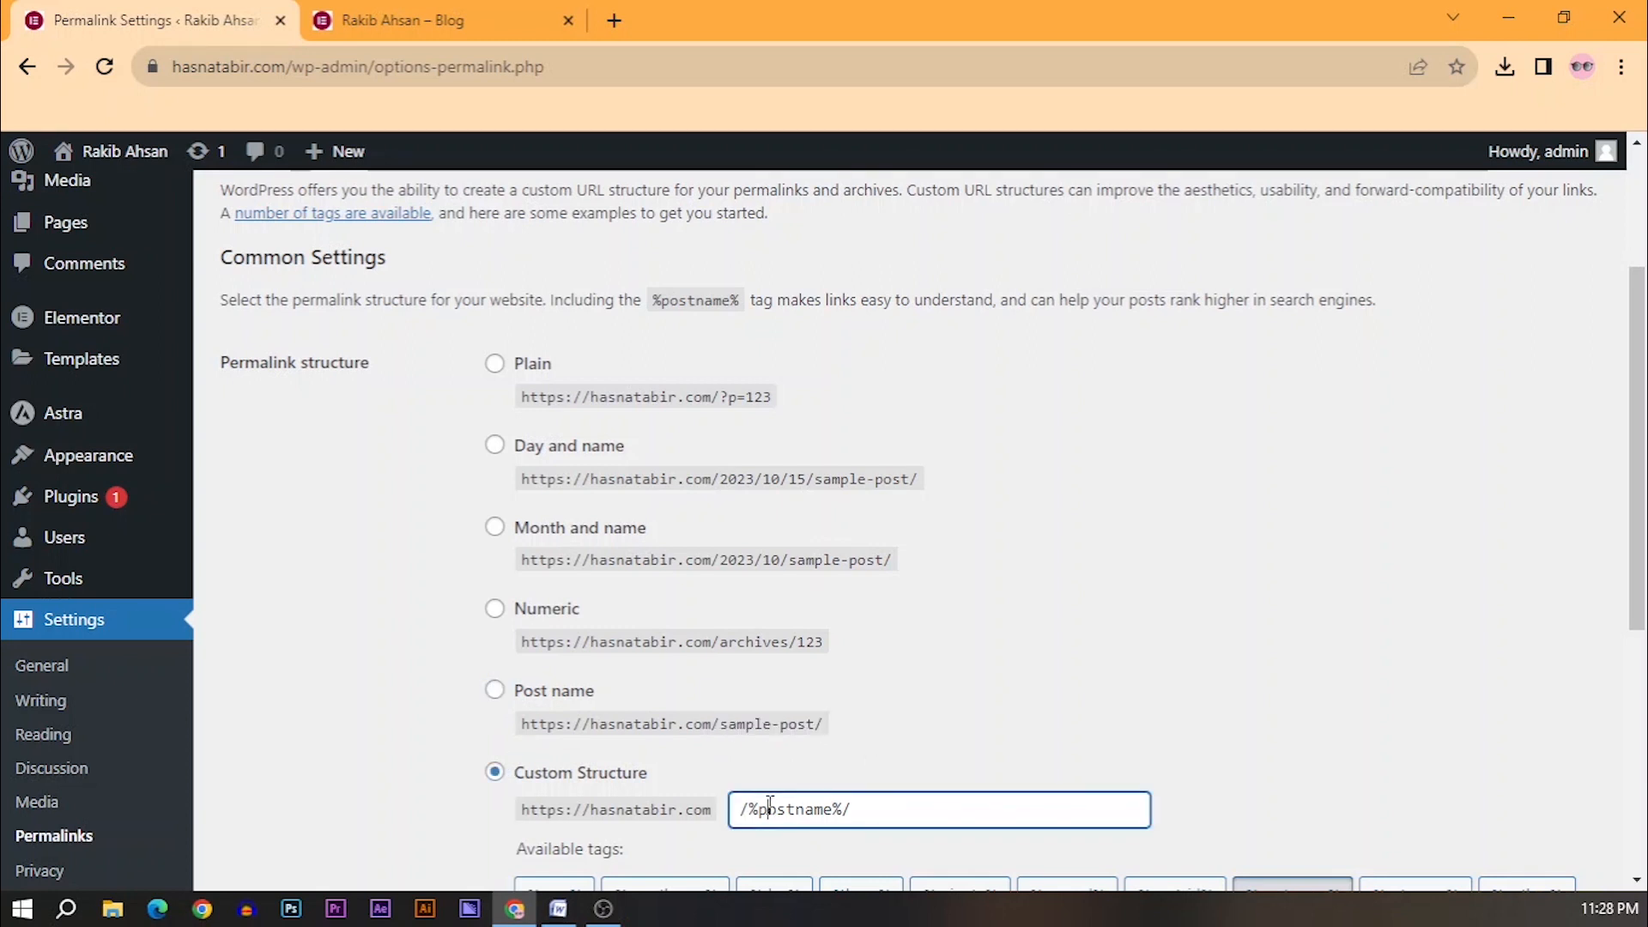
{"action": "scroll", "coordinate": [850, 724], "scroll_direction": "down", "scroll_amount": 1}
{"action": "scroll", "coordinate": [850, 724], "scroll_direction": "down", "scroll_amount": 2}
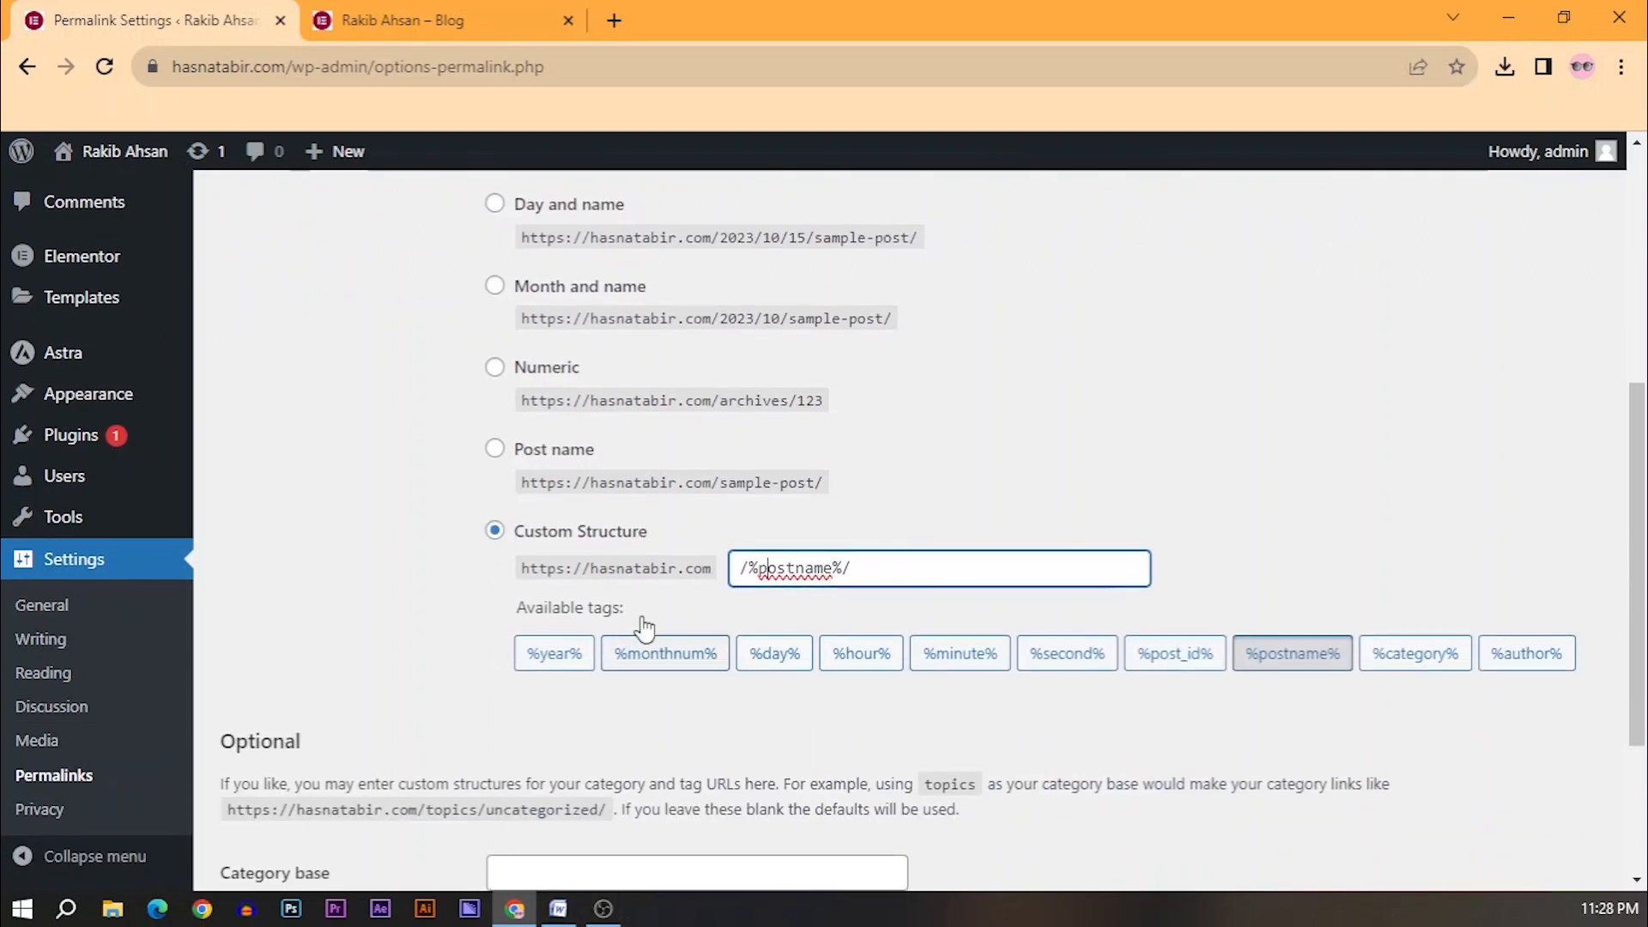
Set the permalink structure to Post name and save the changes.
{"action": "left_click", "coordinate": [495, 450]}
{"action": "scroll", "coordinate": [618, 566], "scroll_direction": "down", "scroll_amount": 3}
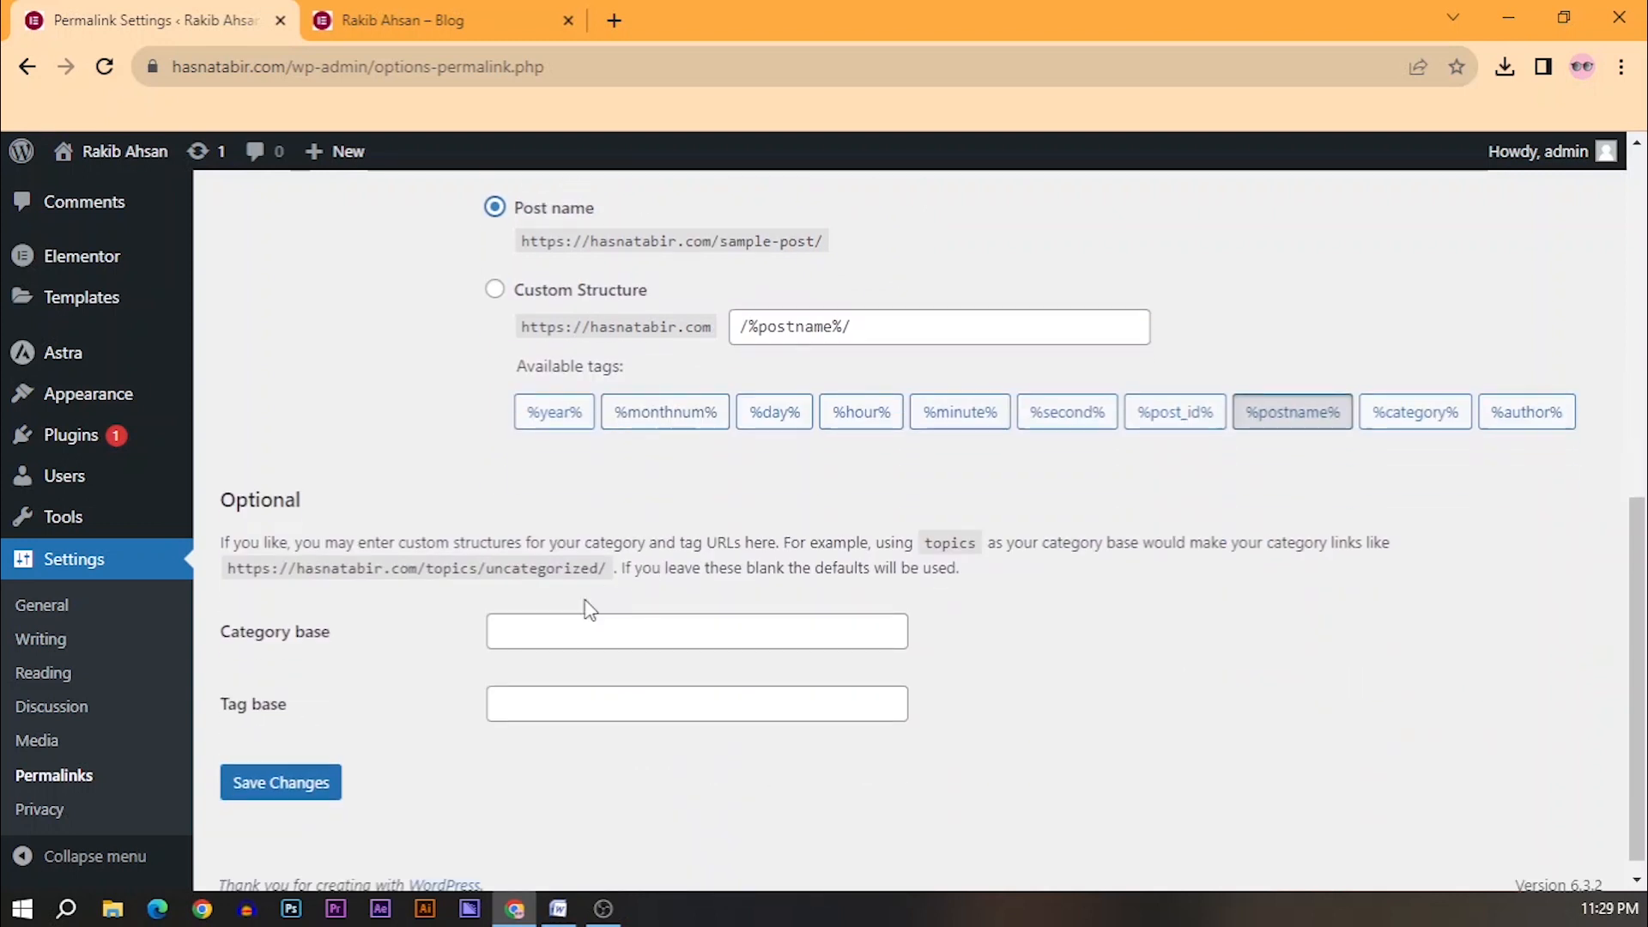
{"action": "left_click", "coordinate": [284, 798]}
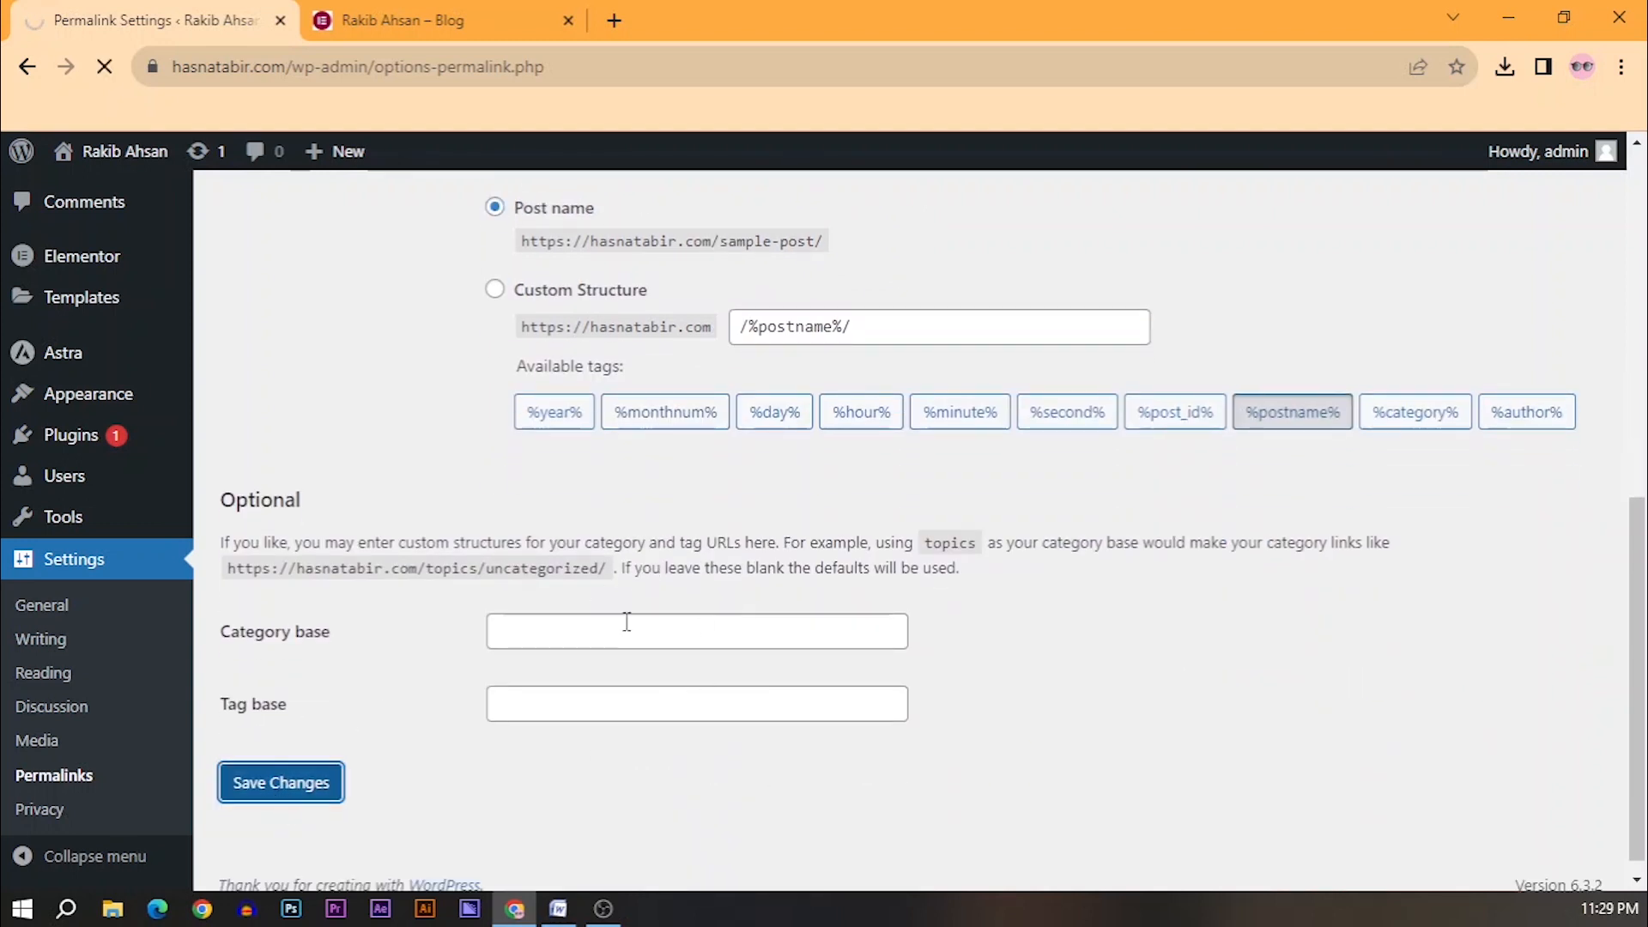
{"action": "scroll", "coordinate": [51, 773], "scroll_direction": "down", "scroll_amount": 8}
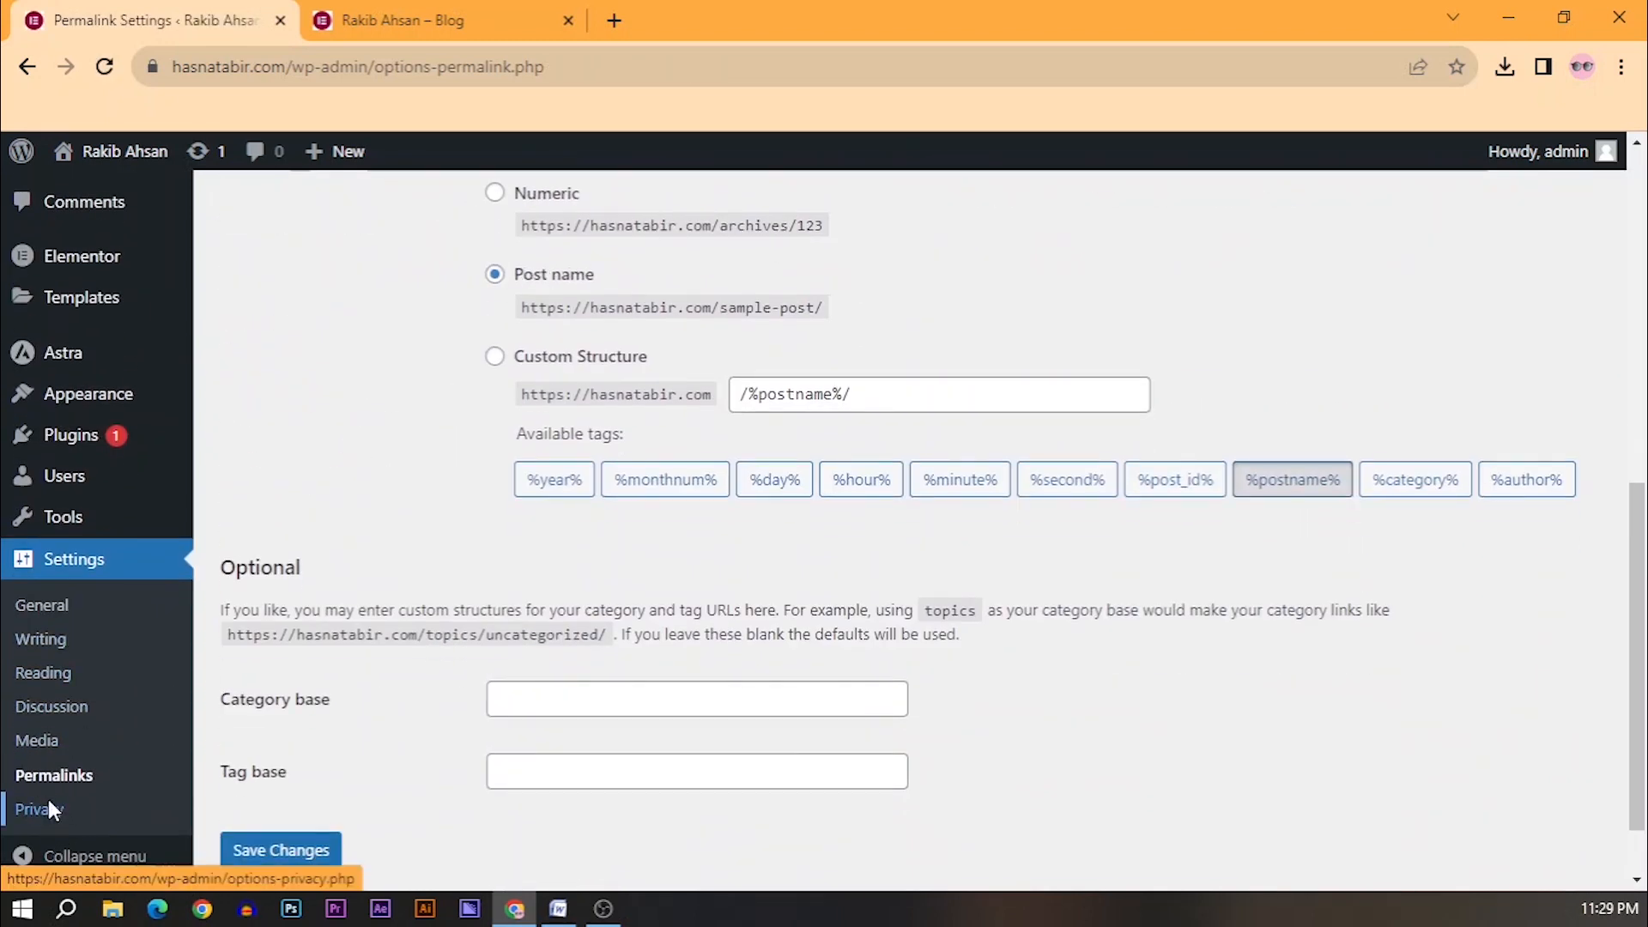
Review the Privacy settings and the page choices for the privacy policy, and return to the Dashboard.
{"action": "left_click", "coordinate": [51, 811]}
{"action": "scroll", "coordinate": [661, 549], "scroll_direction": "down", "scroll_amount": 4}
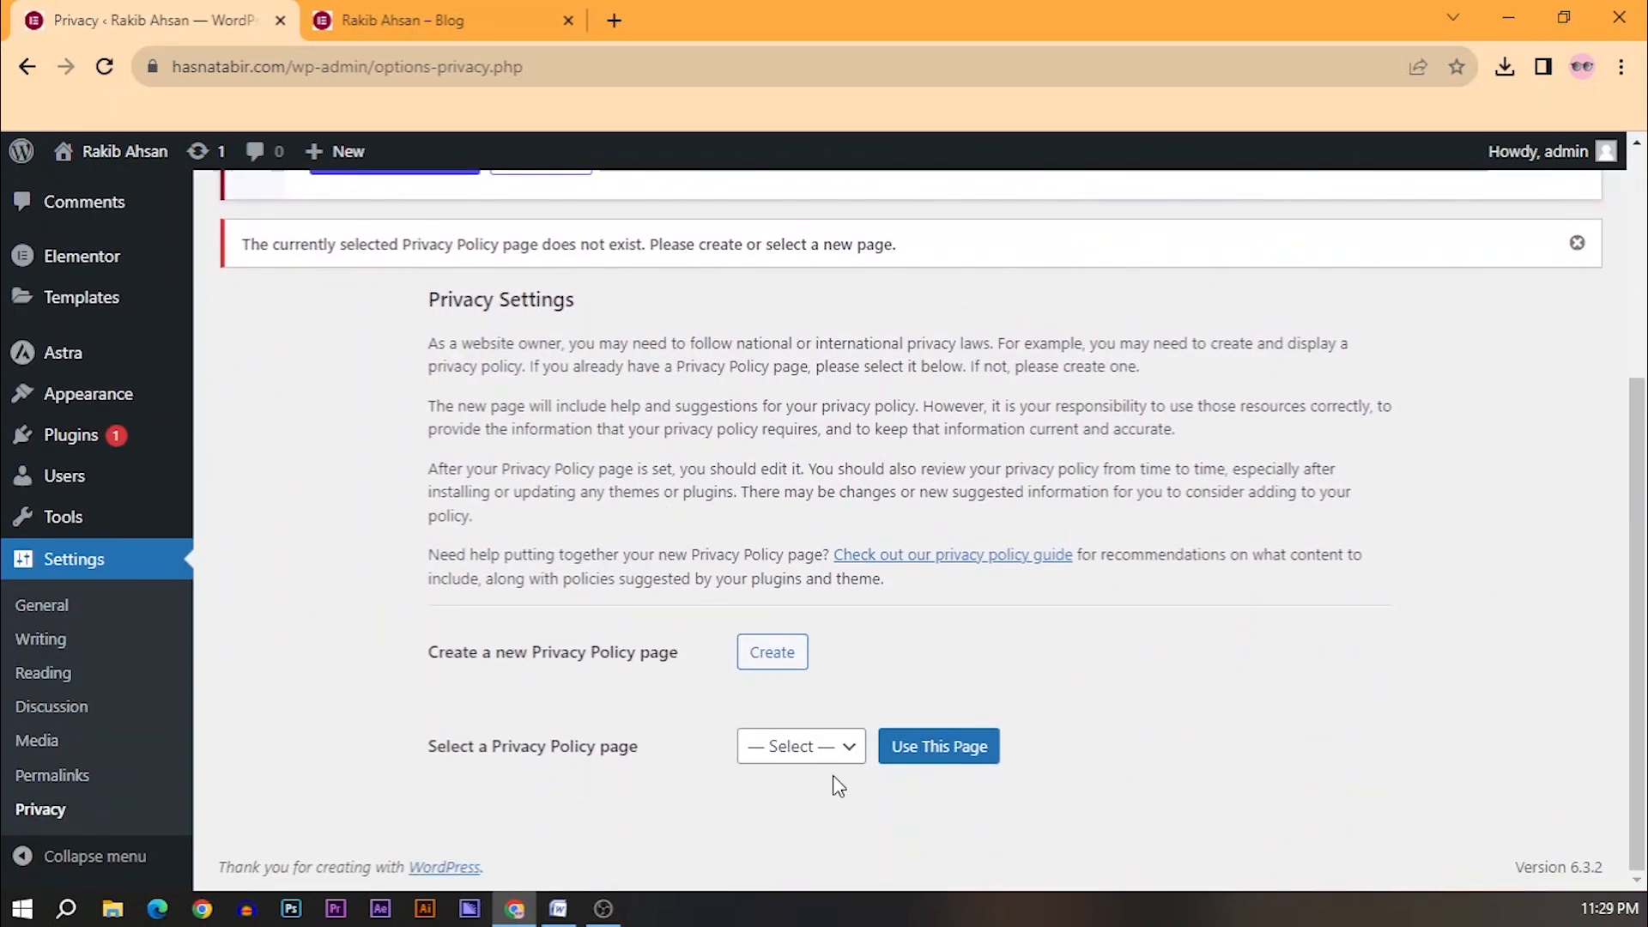
{"action": "left_click", "coordinate": [839, 757]}
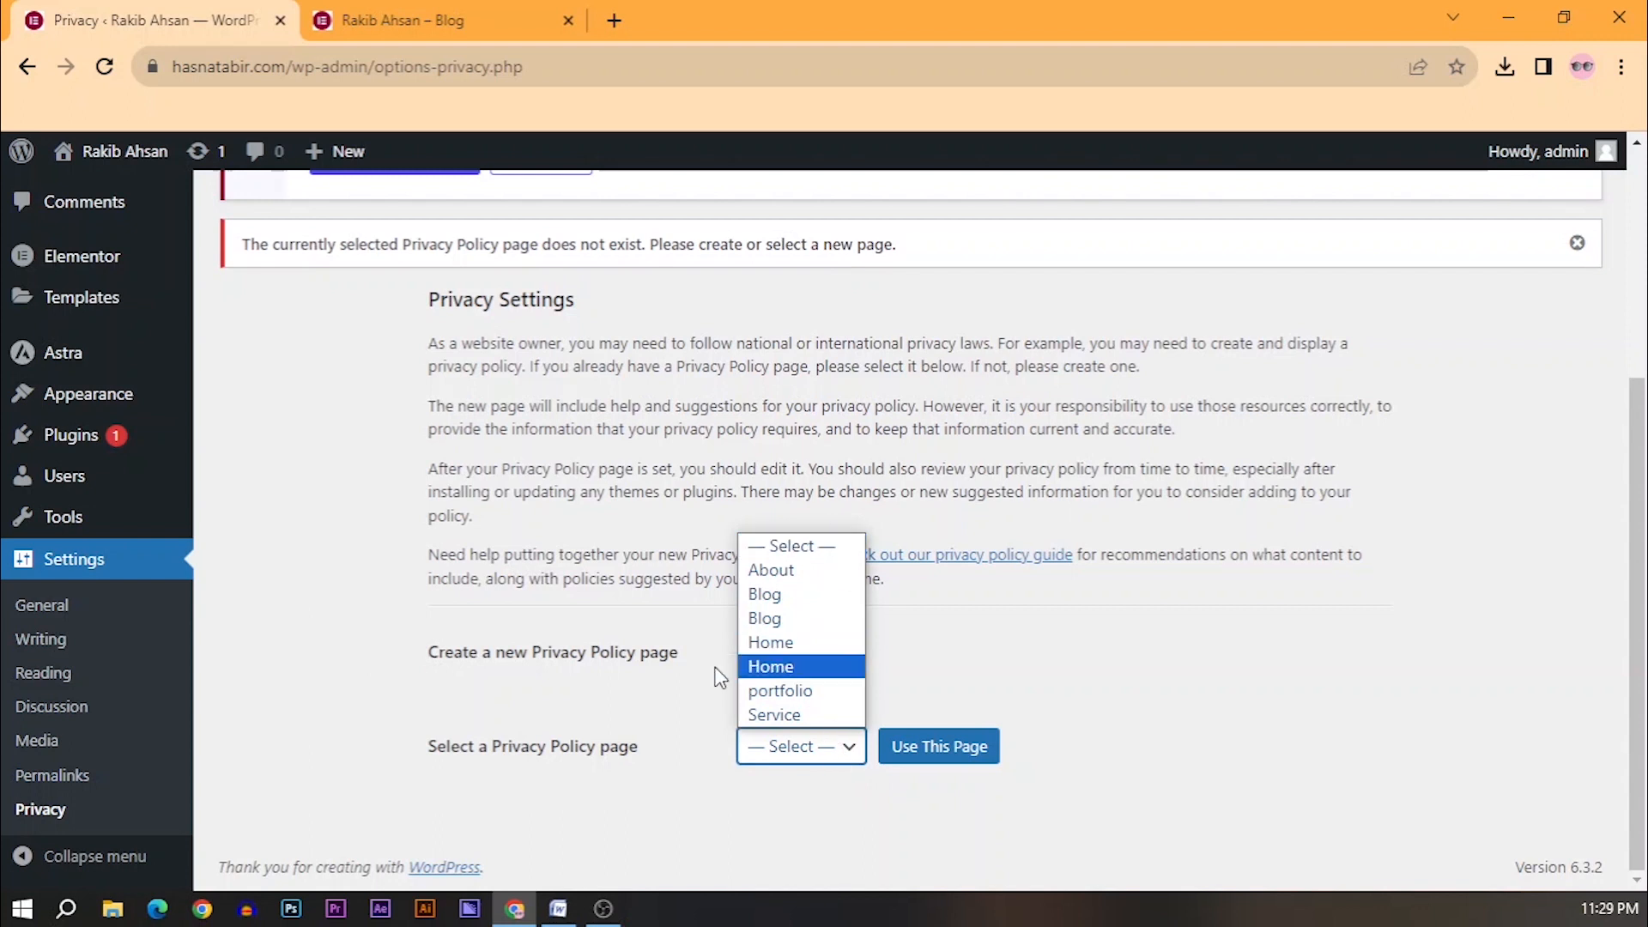
{"action": "scroll", "coordinate": [418, 573], "scroll_direction": "up", "scroll_amount": 4}
{"action": "scroll", "coordinate": [418, 574], "scroll_direction": "down", "scroll_amount": 4}
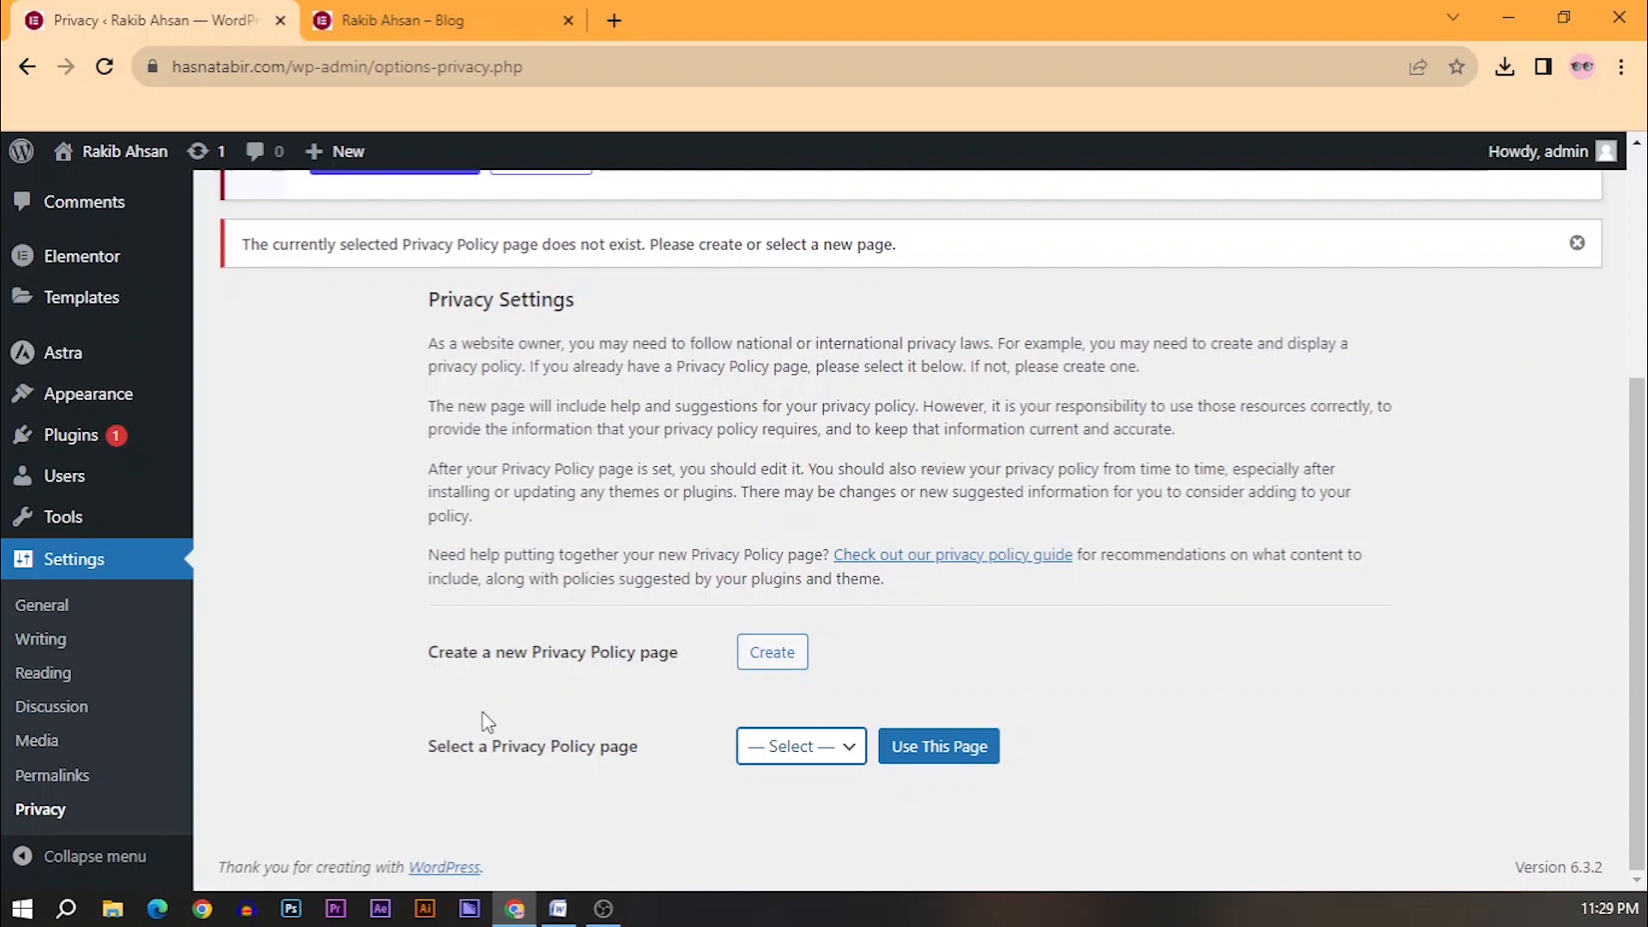
{"action": "scroll", "coordinate": [117, 632], "scroll_direction": "up", "scroll_amount": 4}
{"action": "left_click", "coordinate": [86, 211]}
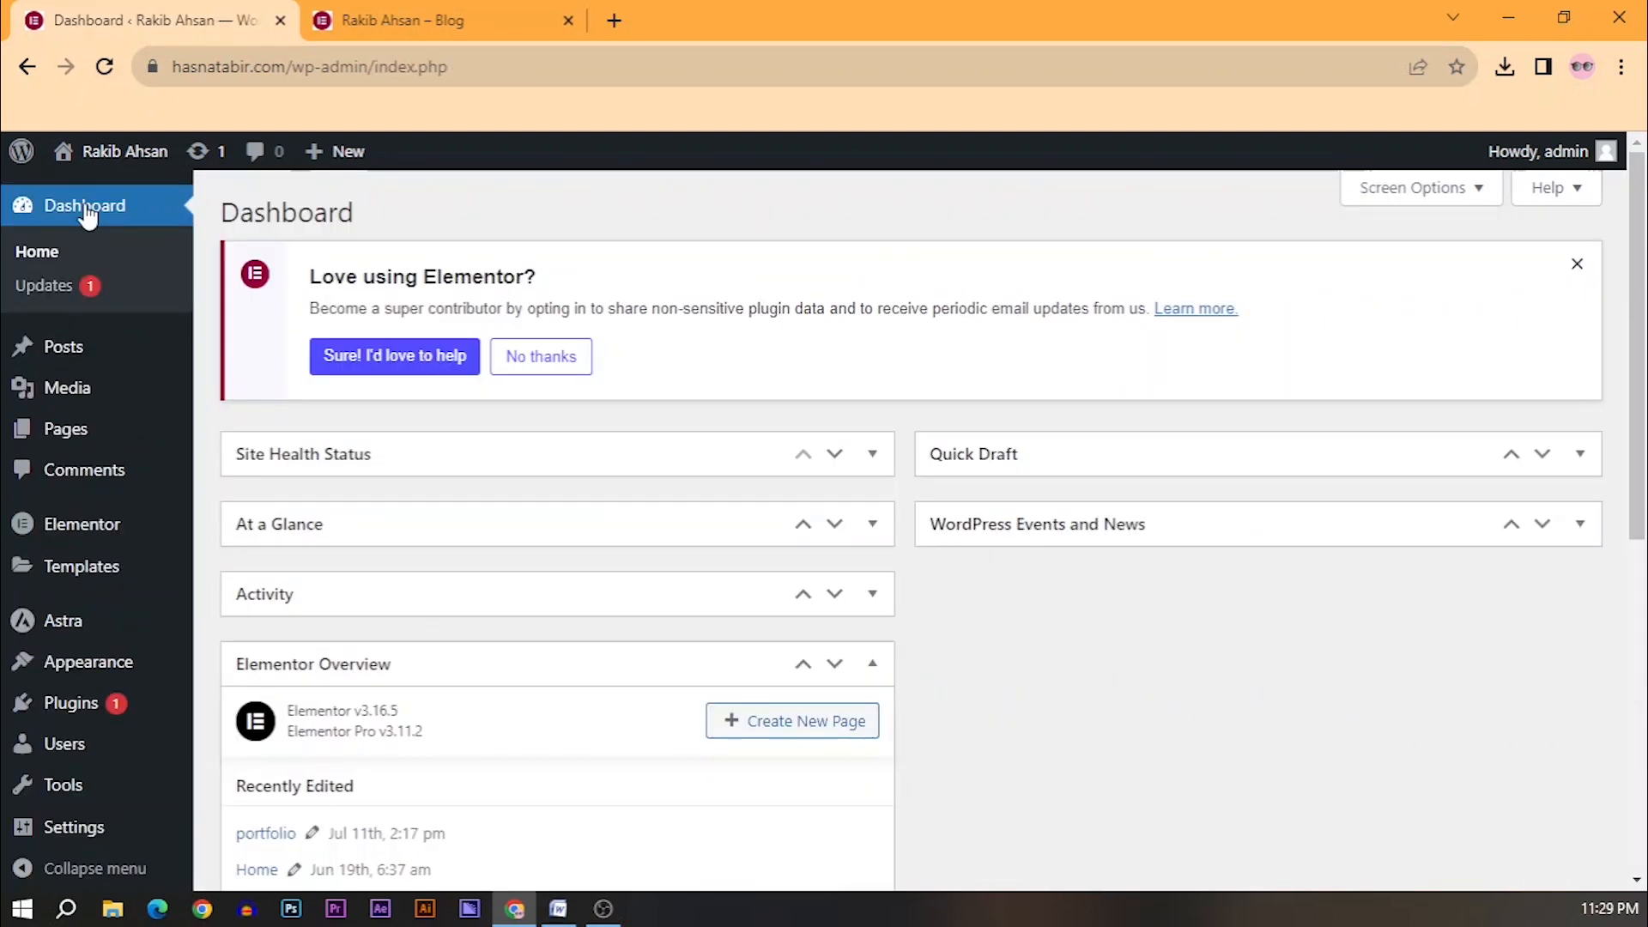